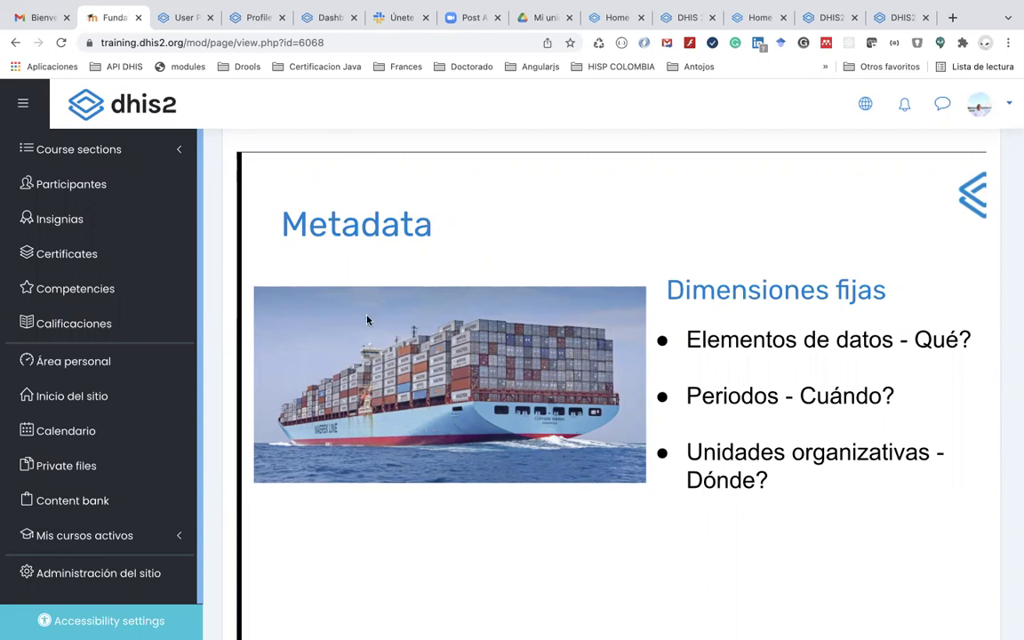
# Return to the Fundamentos 2022 course page and open its Día 1 section
pyautogui.scroll(5, 367, 320)
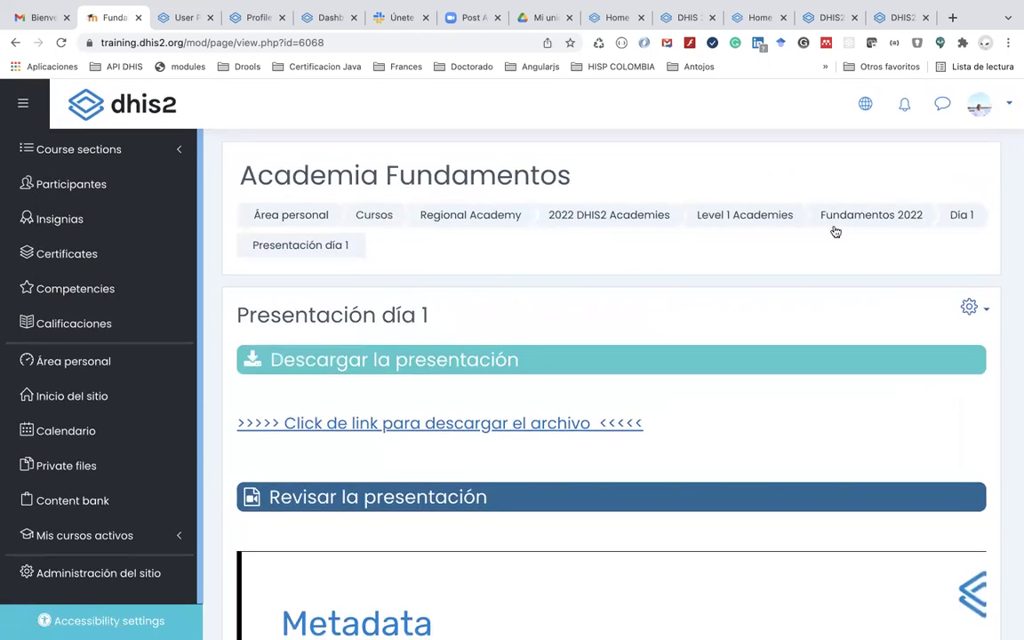
pyautogui.click(879, 218)
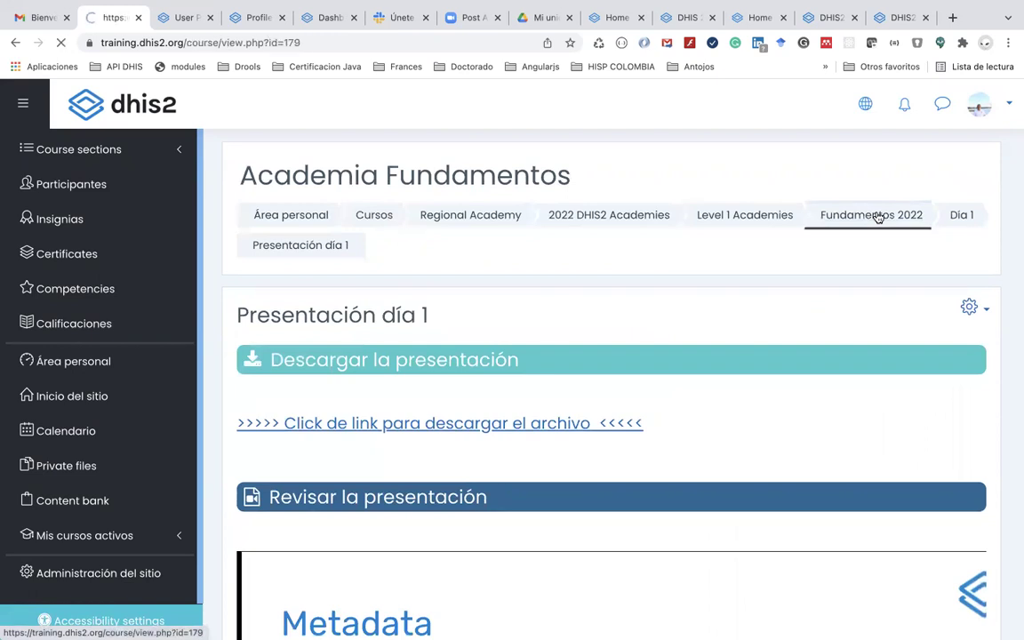
pyautogui.scroll(-4, 657, 360)
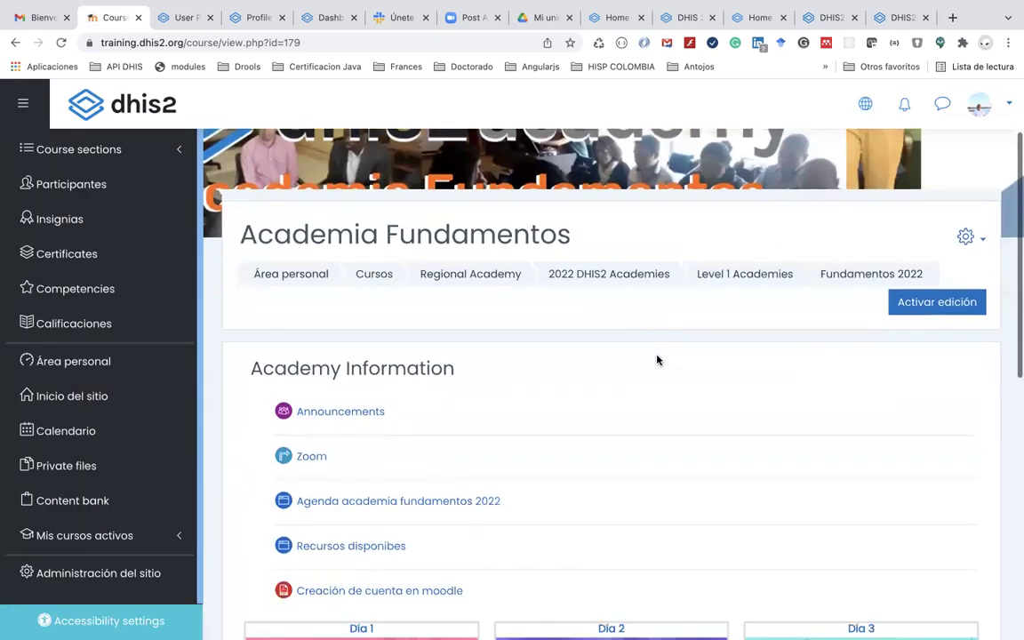
pyautogui.scroll(-2, 657, 359)
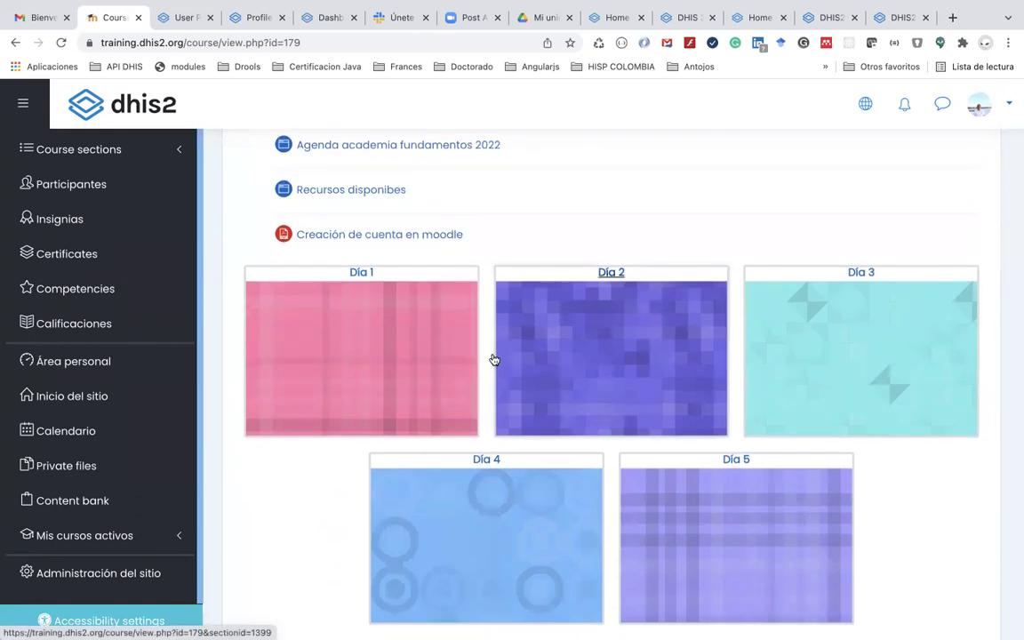
pyautogui.scroll(2, 375, 242)
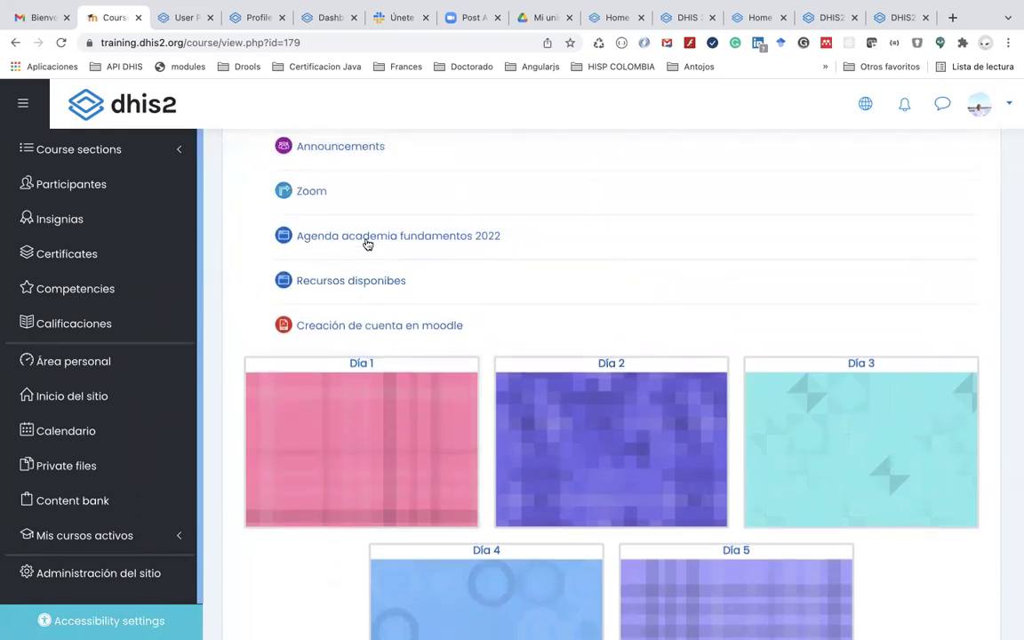
pyautogui.click(360, 419)
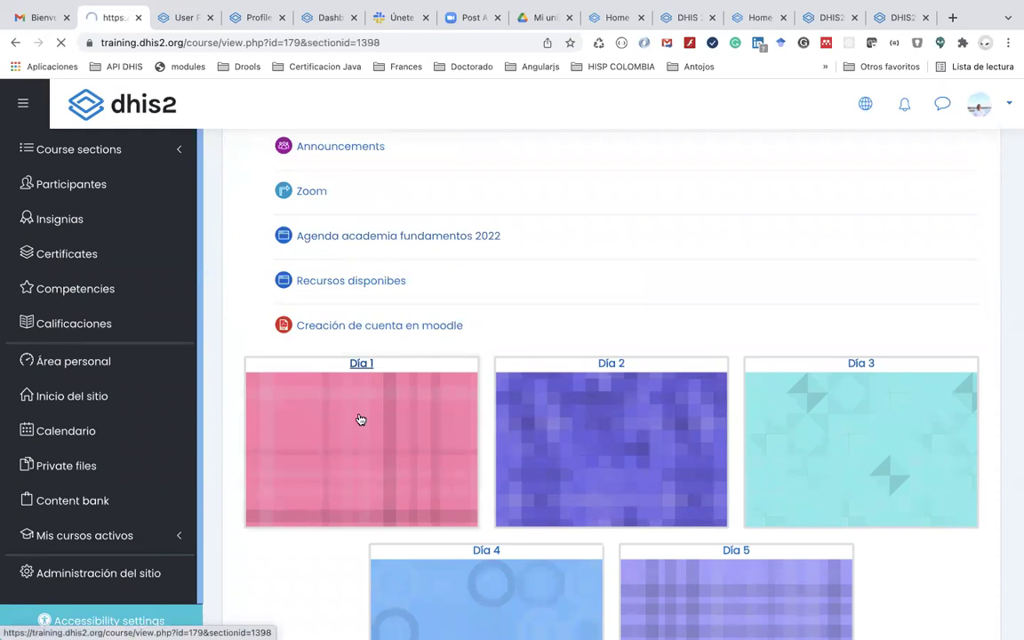
# Open the Presentación día 1 page from the Día 1 activities
pyautogui.scroll(-6, 360, 419)
pyautogui.scroll(4, 360, 419)
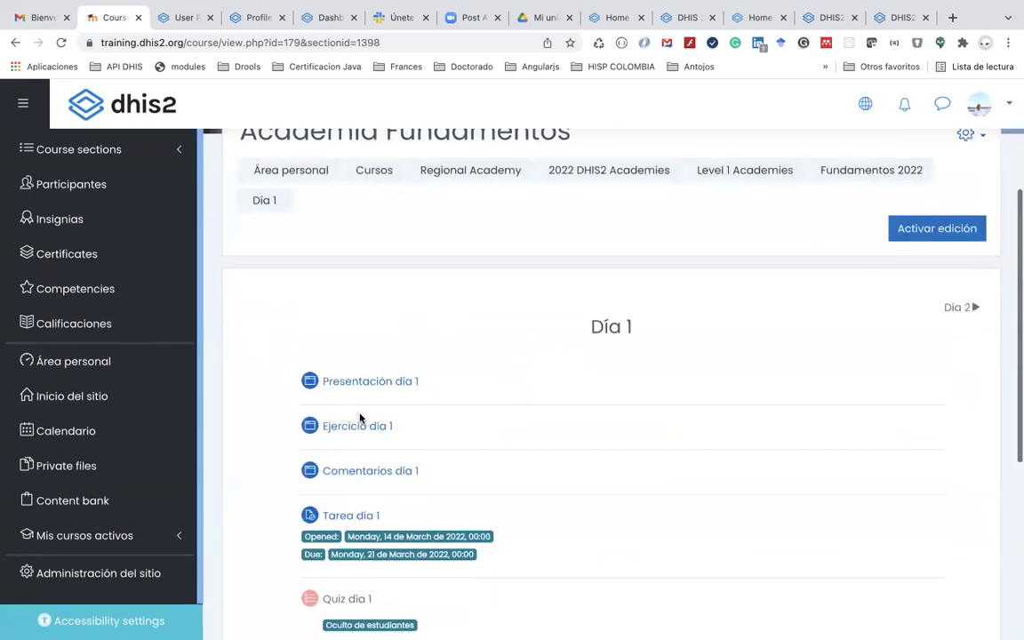
pyautogui.scroll(-1, 359, 418)
pyautogui.click(359, 369)
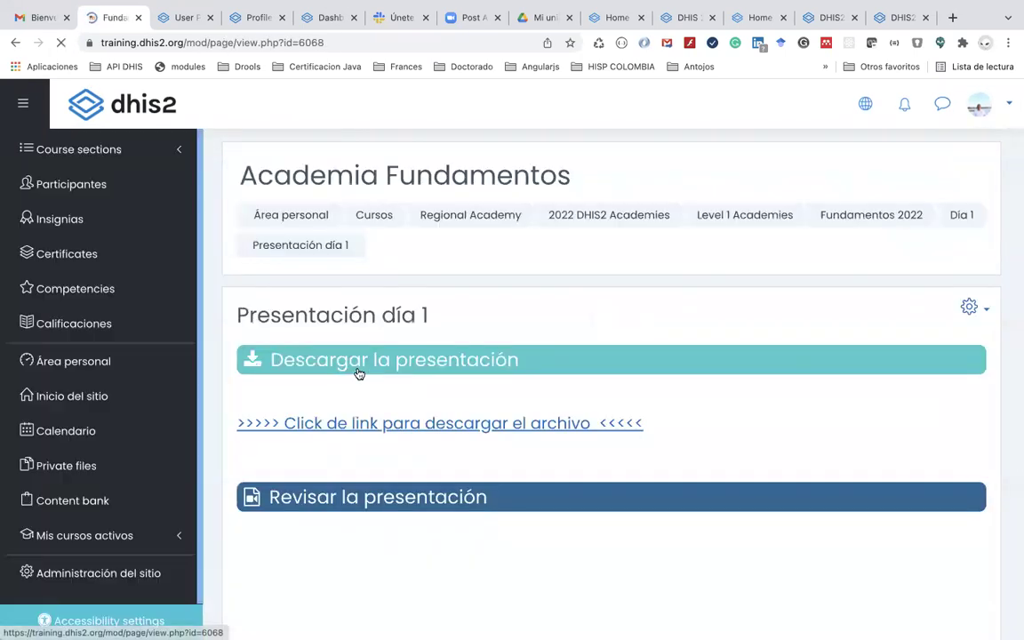
# Advance the embedded presentation to slide 2 and review the sessions, times and topics of the three-hour agenda
pyautogui.scroll(-5, 370, 405)
pyautogui.scroll(-3, 371, 405)
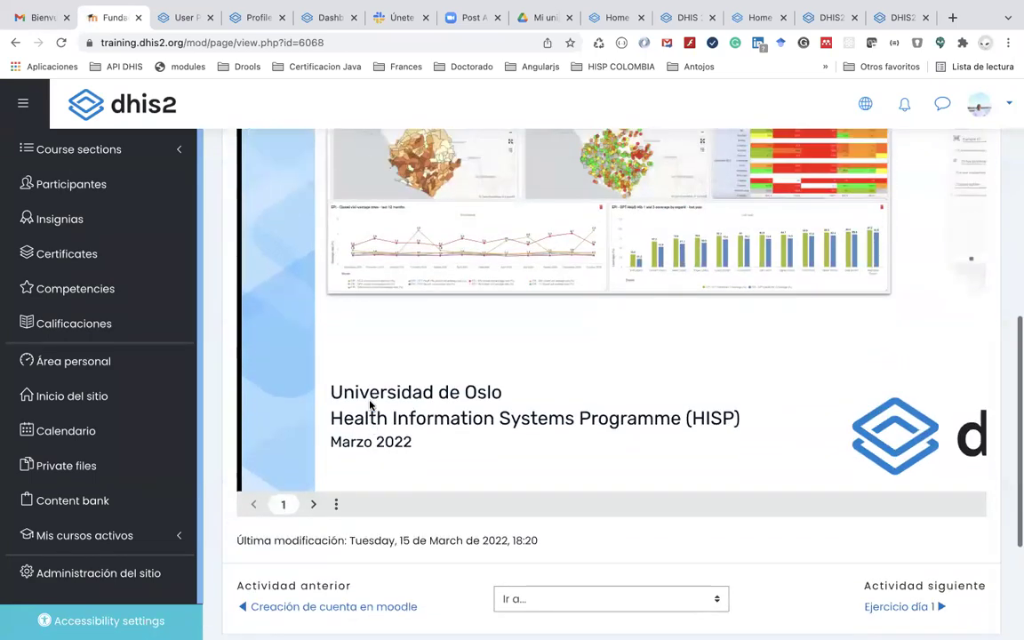
pyautogui.click(315, 463)
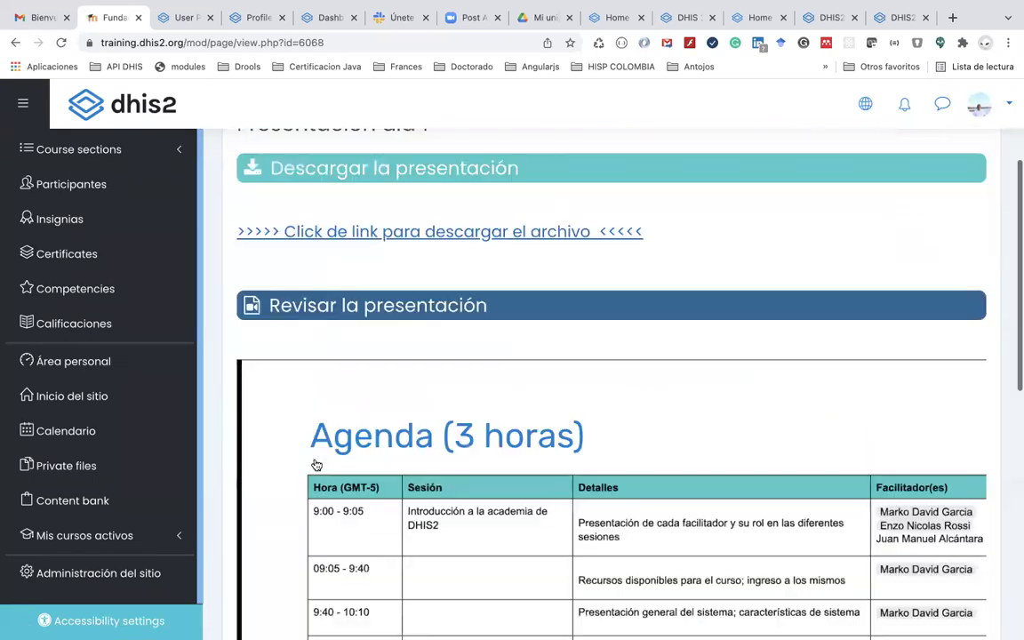
pyautogui.scroll(-3, 315, 463)
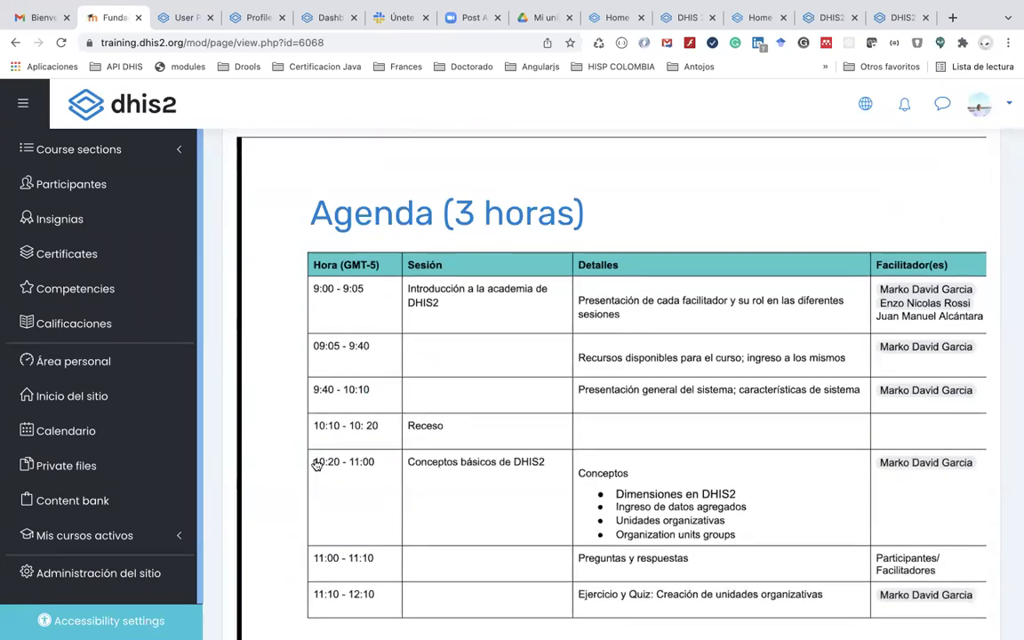
pyautogui.scroll(-3, 316, 465)
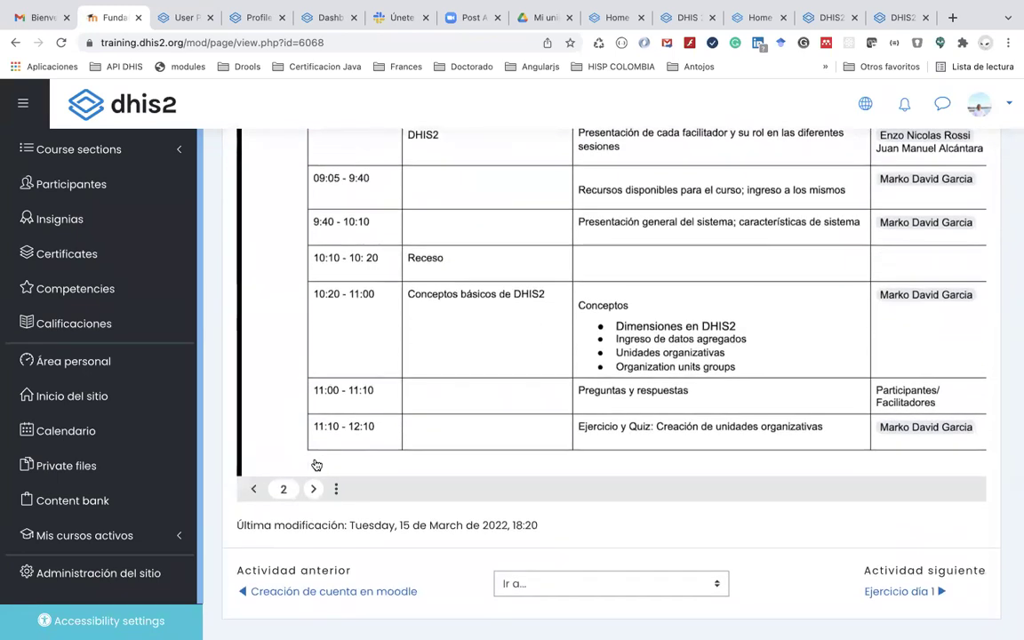
pyautogui.scroll(1, 317, 465)
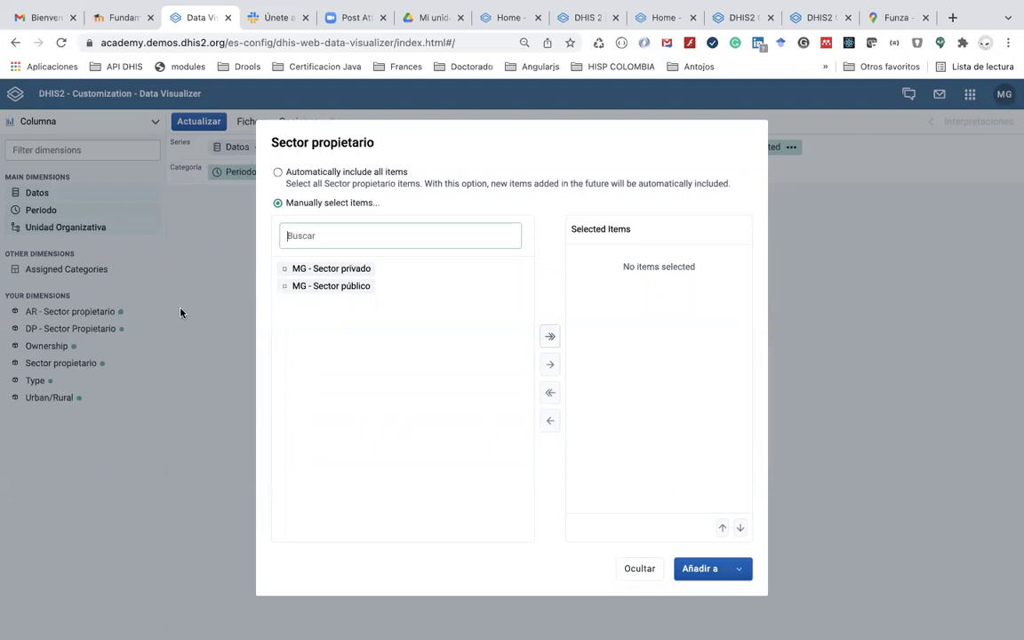
# Select MG - Sector privado and MG - Sector público as Sector propietario items, and hide the dialog without adding the dimension
pyautogui.doubleClick(355, 276)
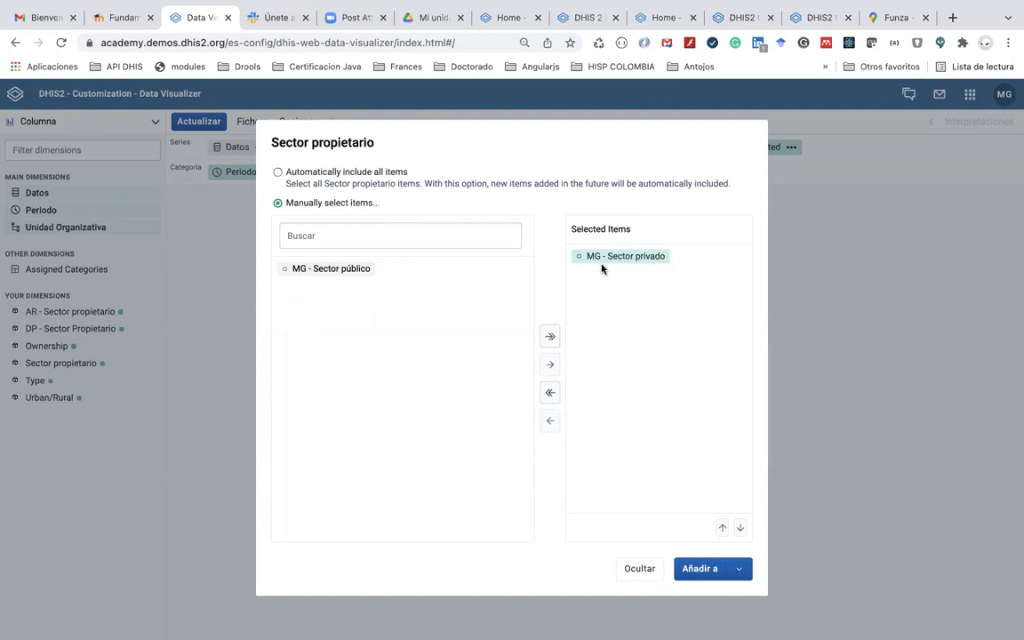
pyautogui.doubleClick(360, 270)
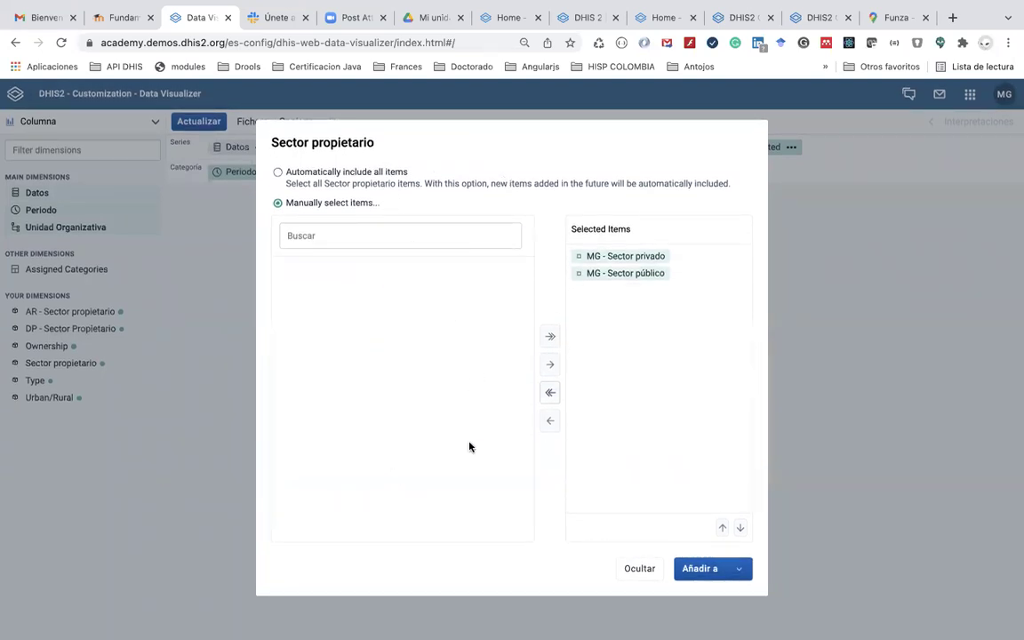
pyautogui.scroll(-1, 626, 430)
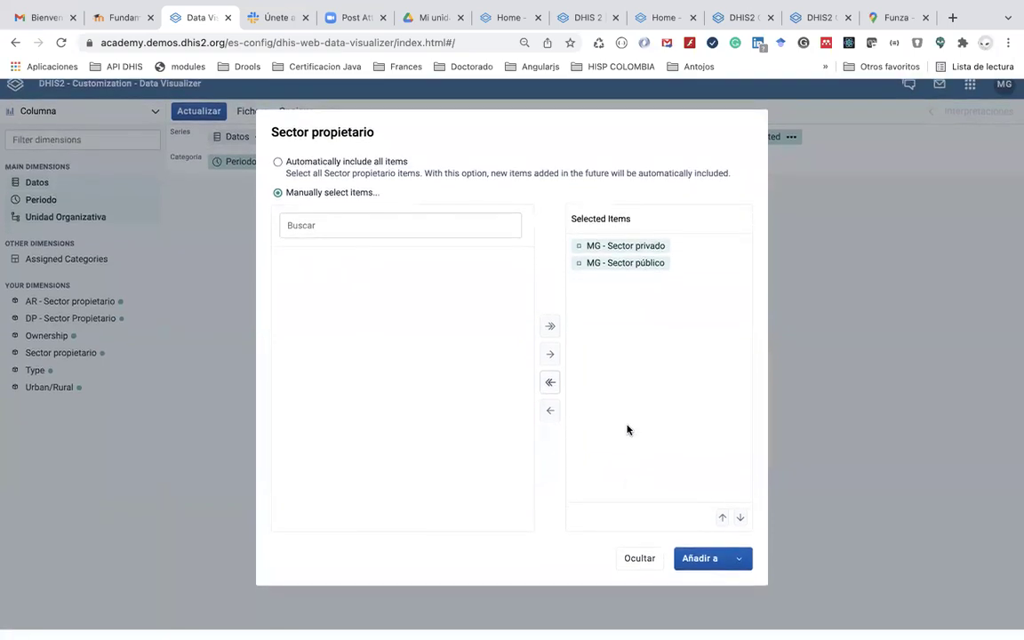
pyautogui.scroll(1, 632, 462)
pyautogui.scroll(-1, 636, 504)
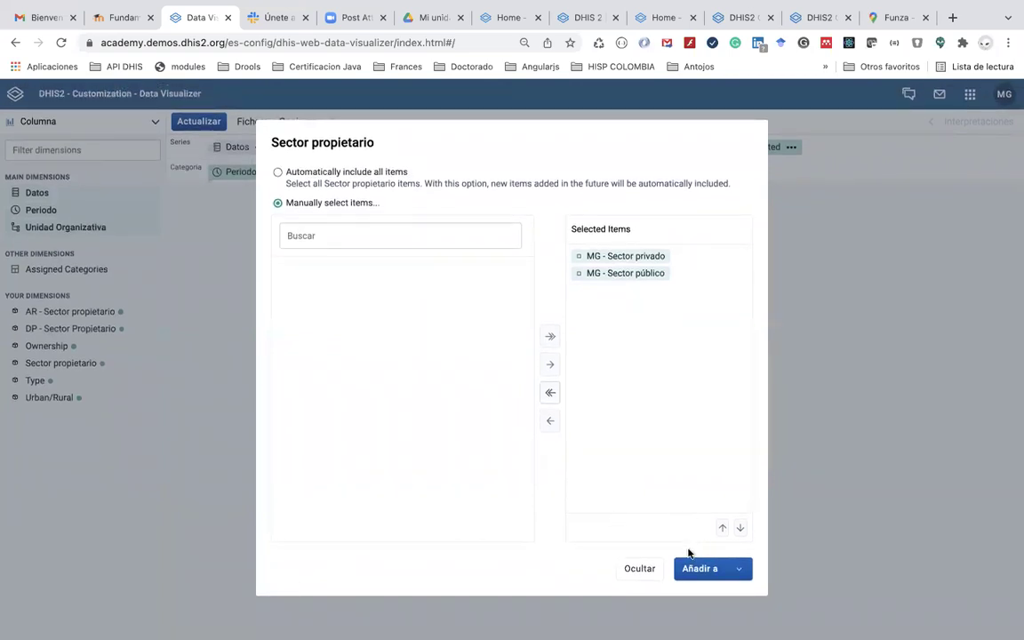
pyautogui.scroll(-1, 681, 539)
pyautogui.click(637, 568)
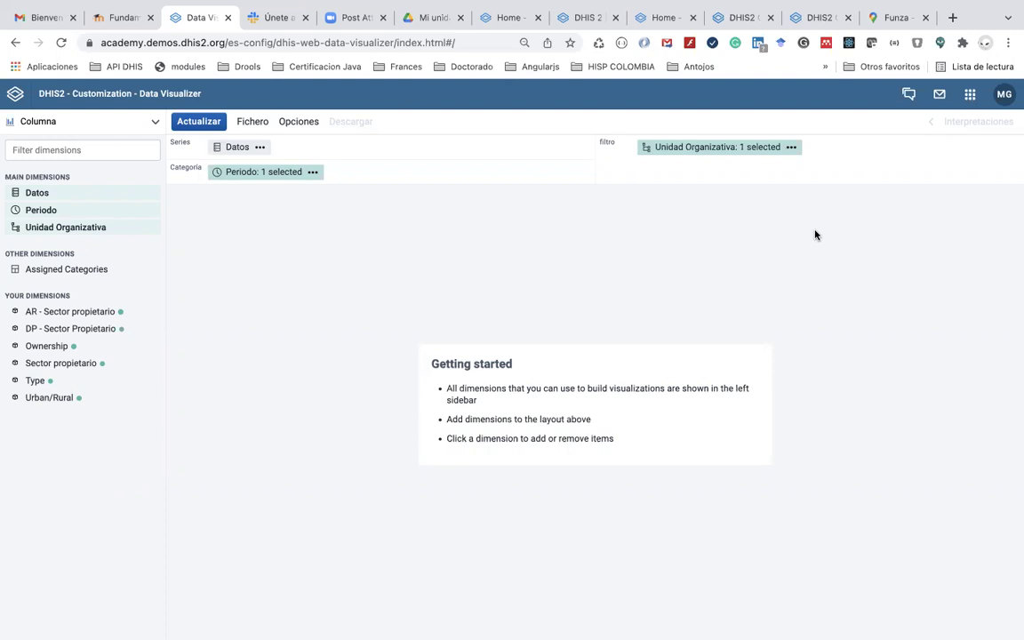
# Open the Mantenimiento app by searching the applications for "ma", and switch to the Tablero app
pyautogui.click(971, 95)
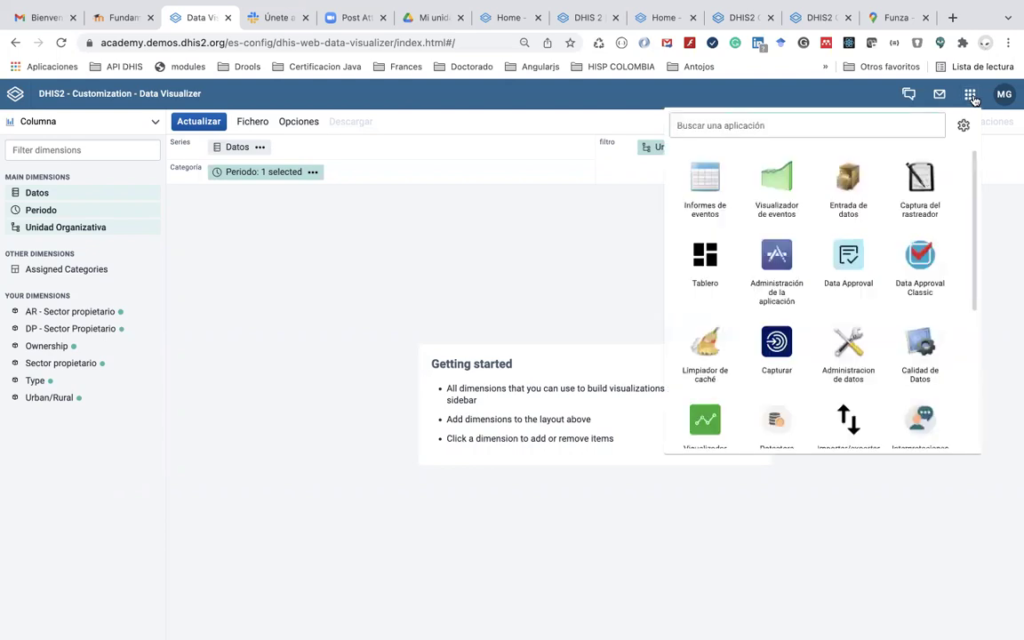
pyautogui.write('ma')
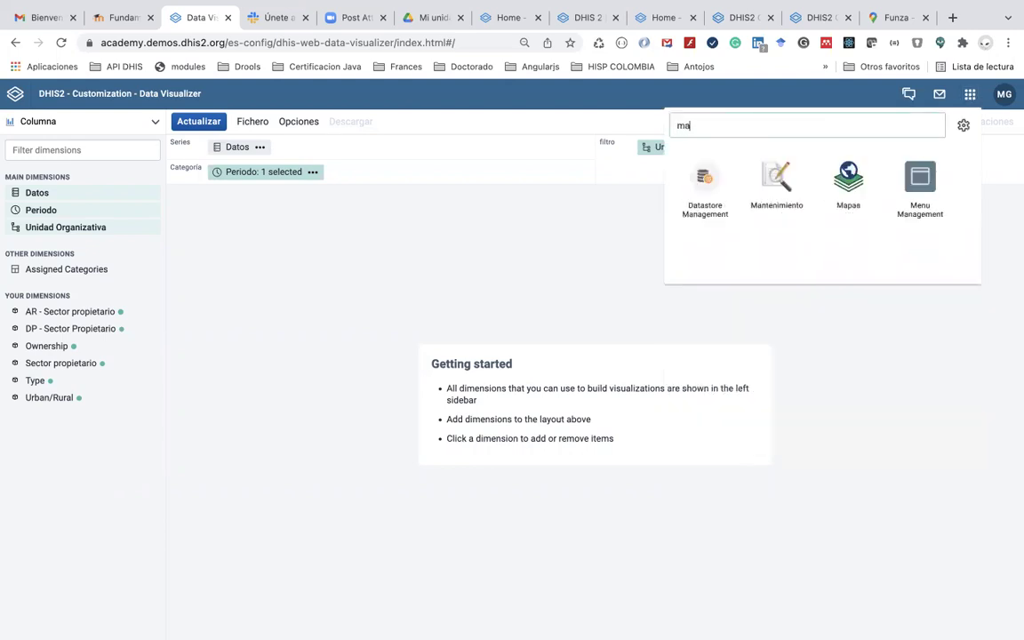
pyautogui.click(773, 188)
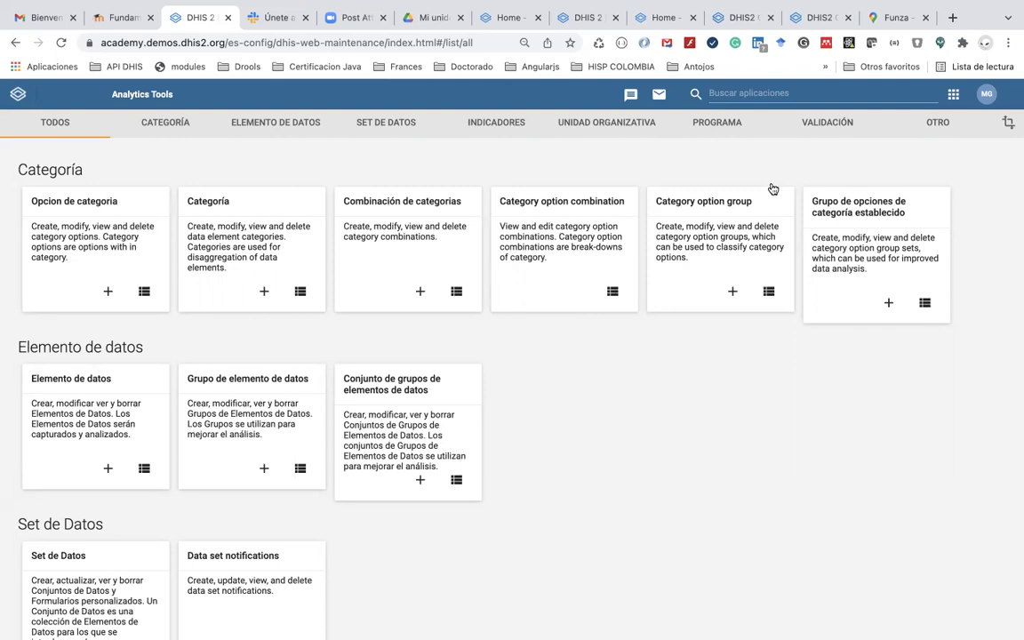
pyautogui.click(953, 93)
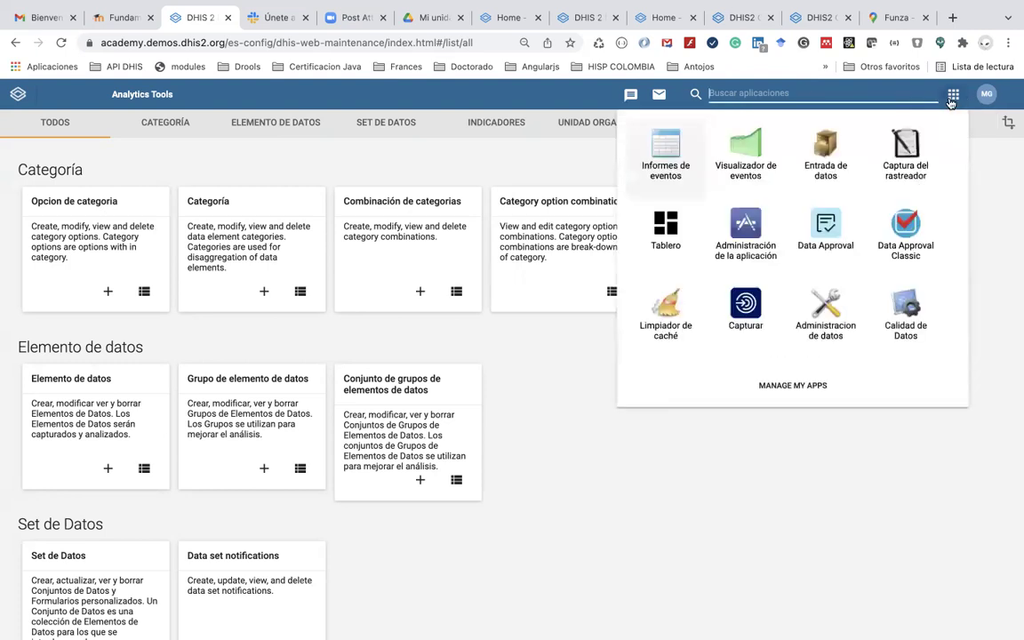
pyautogui.click(672, 233)
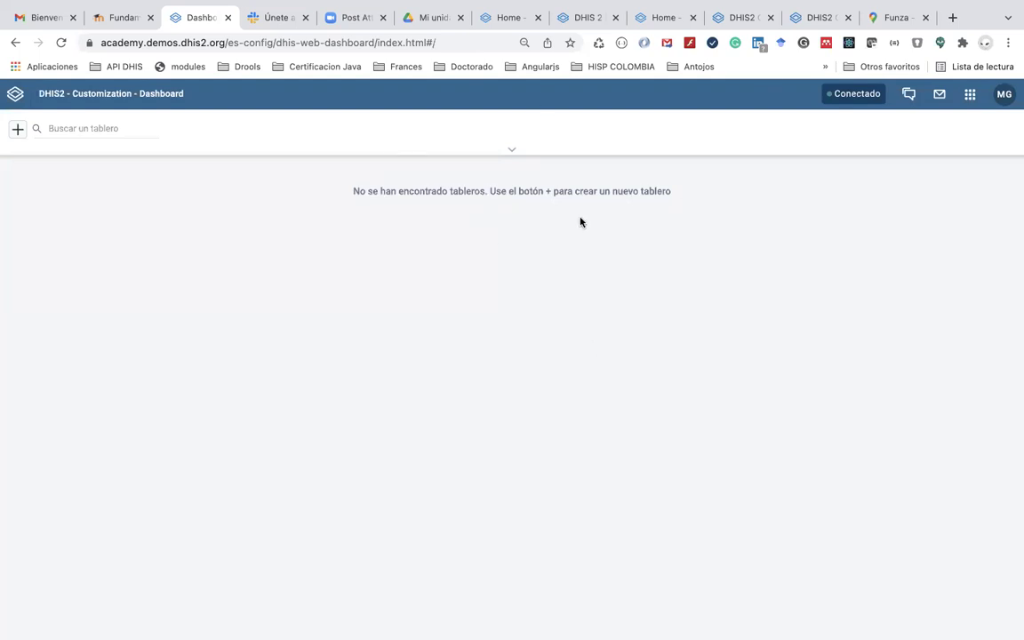
# Search the applications for "uni", replace the search with "man" and open the Mantenimiento app
pyautogui.click(969, 101)
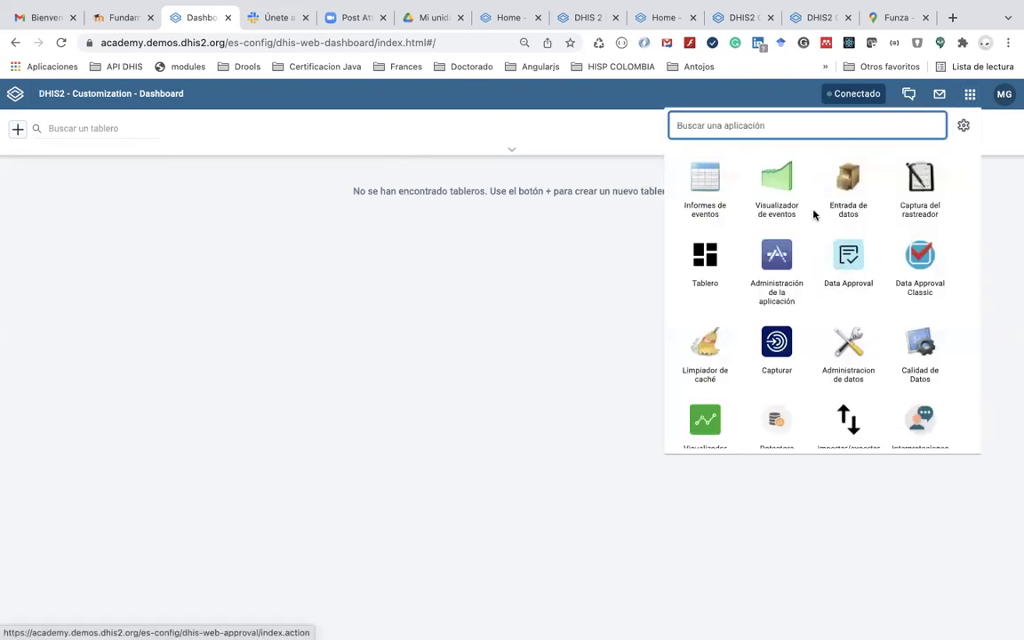
pyautogui.write('uni')
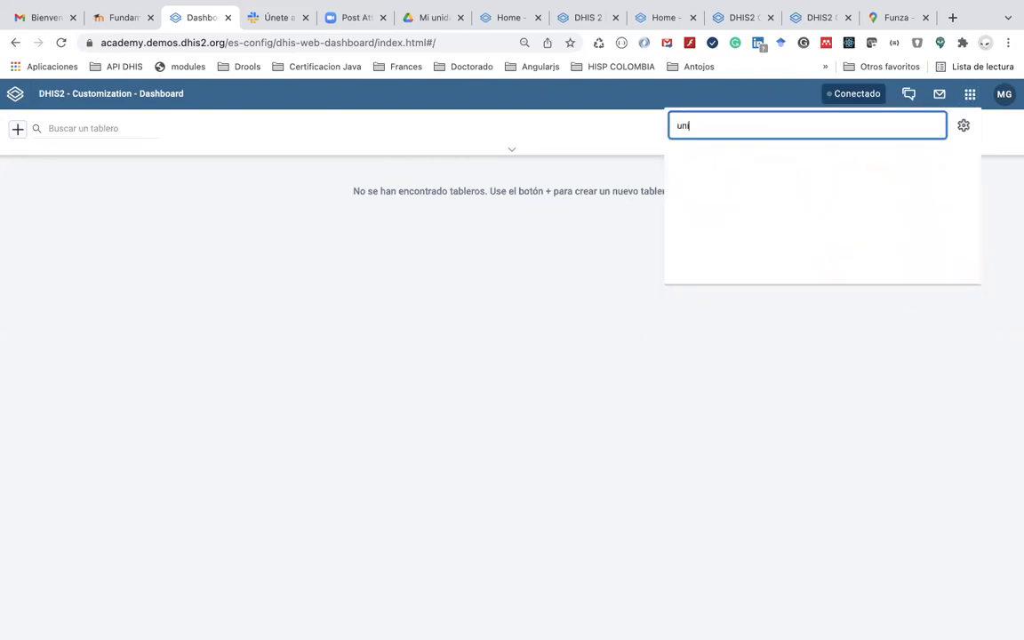
pyautogui.press('BackSpace')
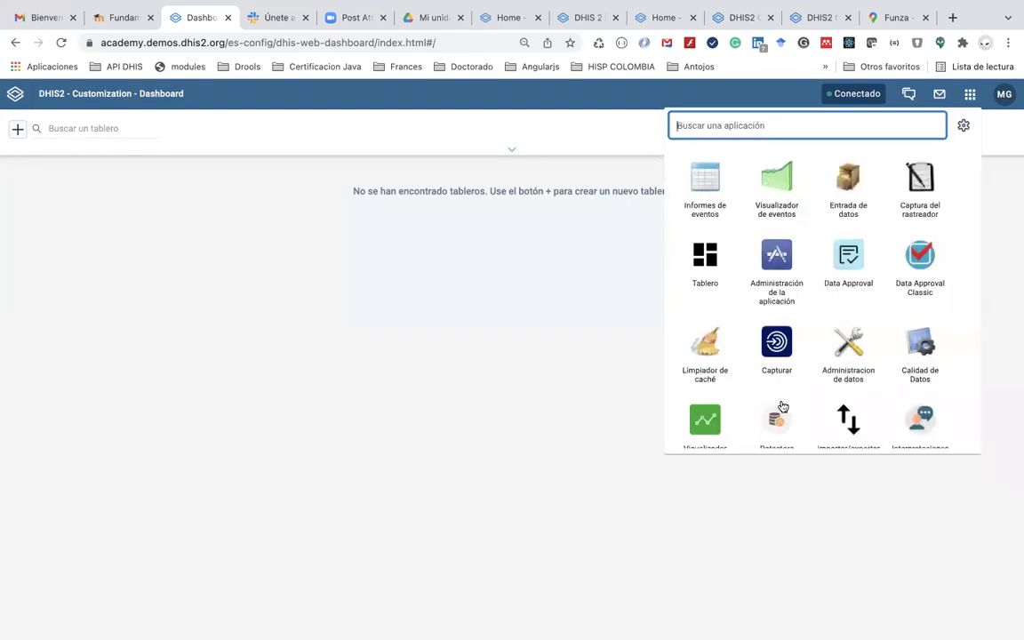
pyautogui.scroll(-5, 776, 402)
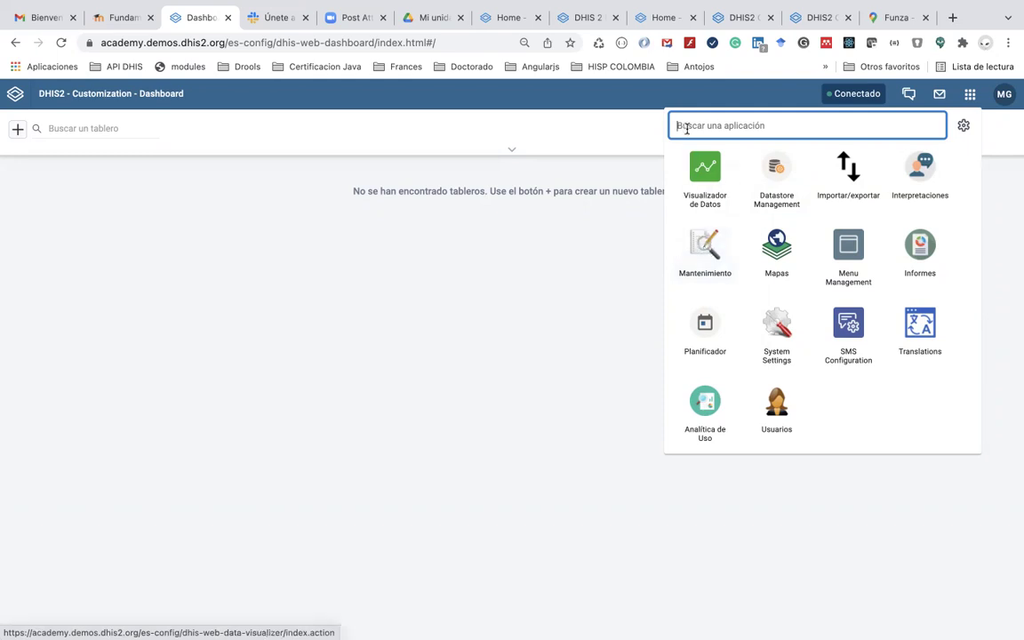
pyautogui.write('man')
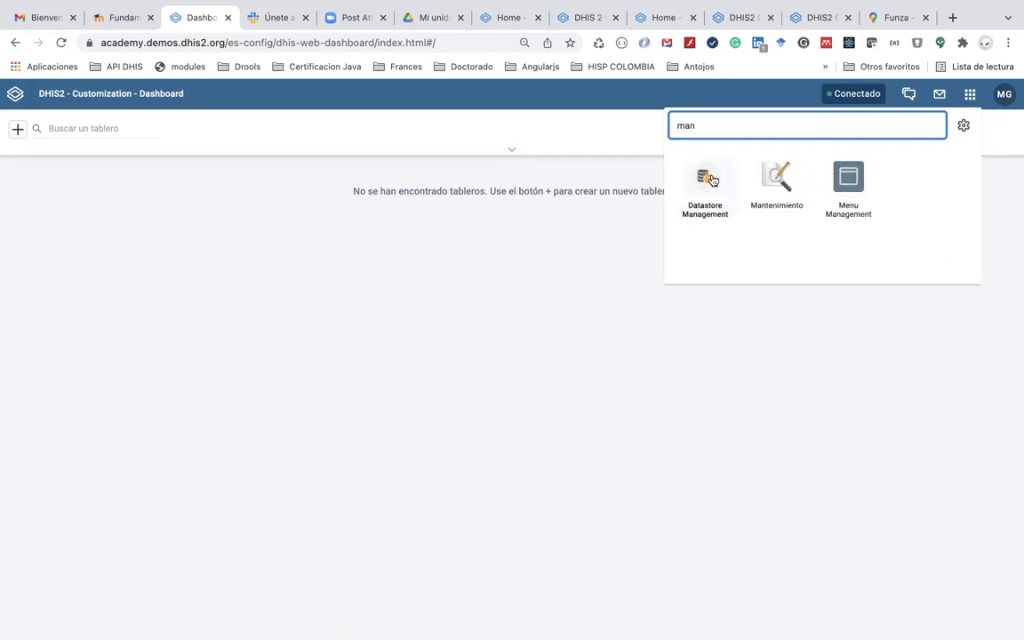
pyautogui.click(782, 189)
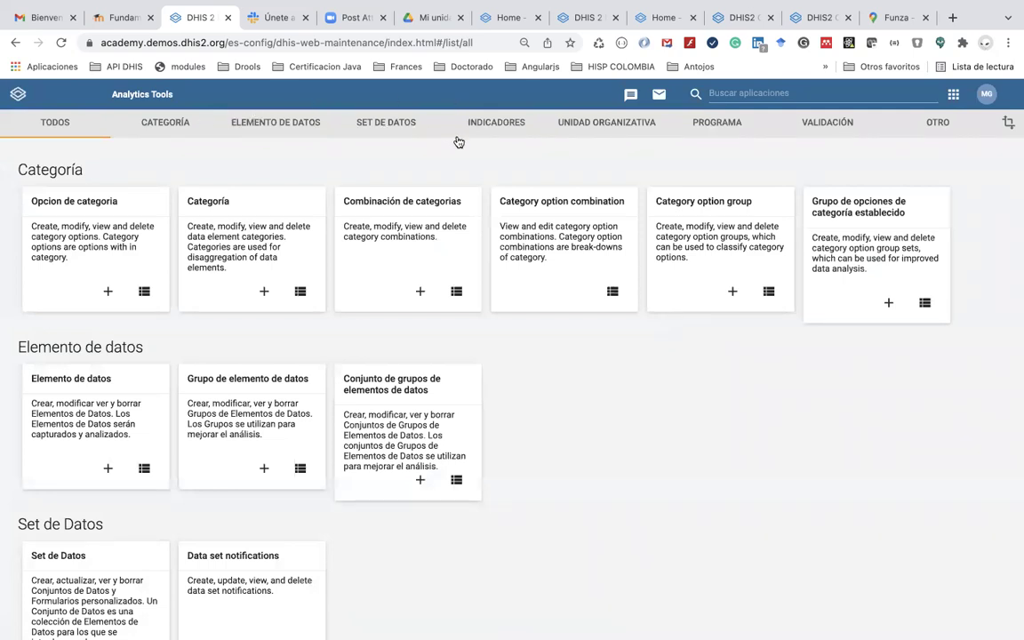
# Open the Unidad organizativa management list and expand the Academia branch in the organisation unit tree
pyautogui.click(590, 126)
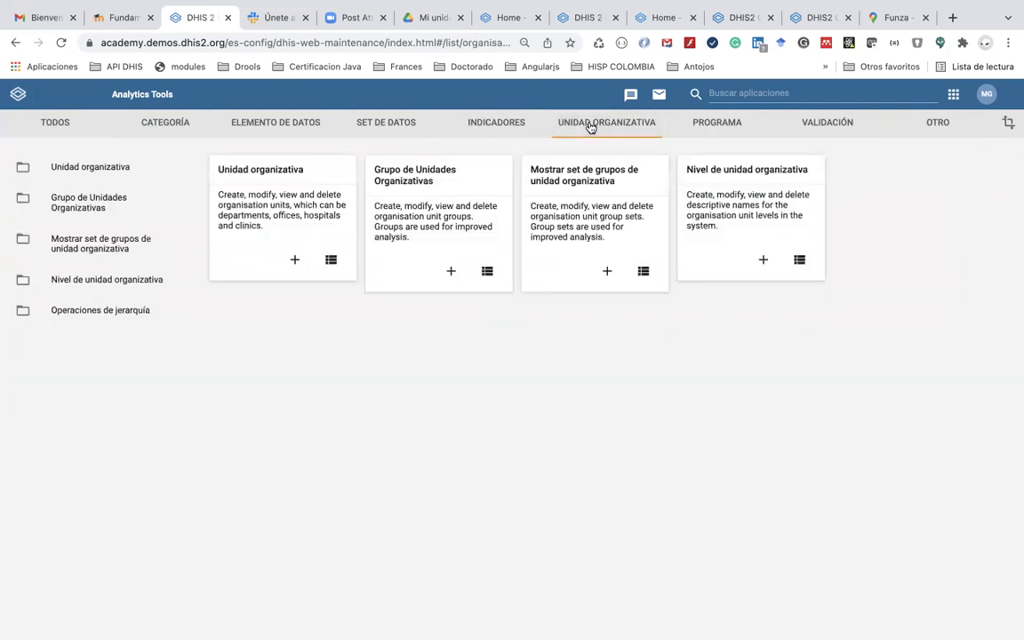
pyautogui.click(247, 172)
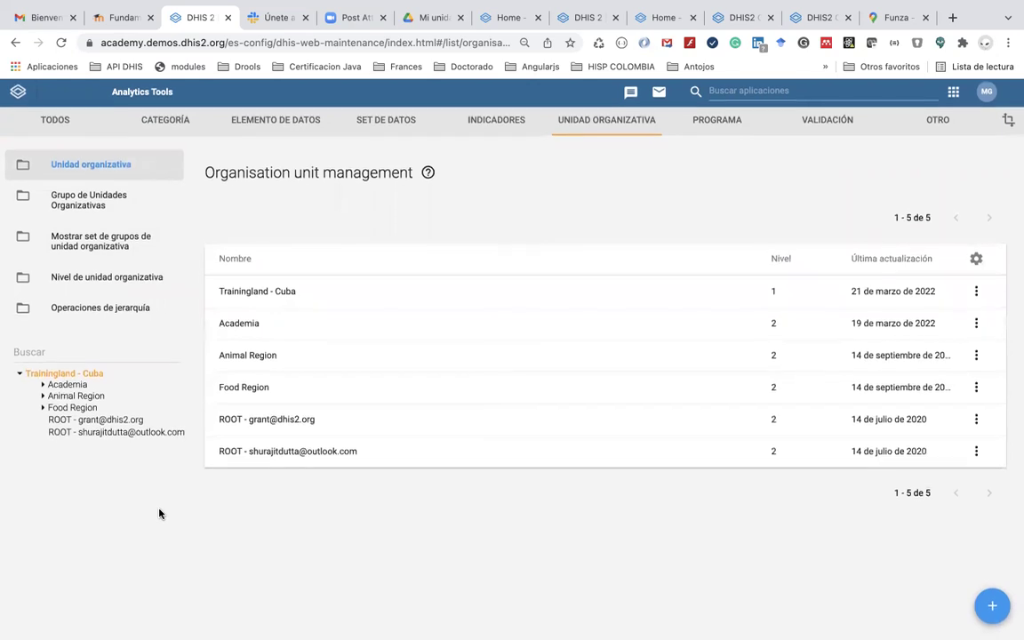
pyautogui.click(43, 387)
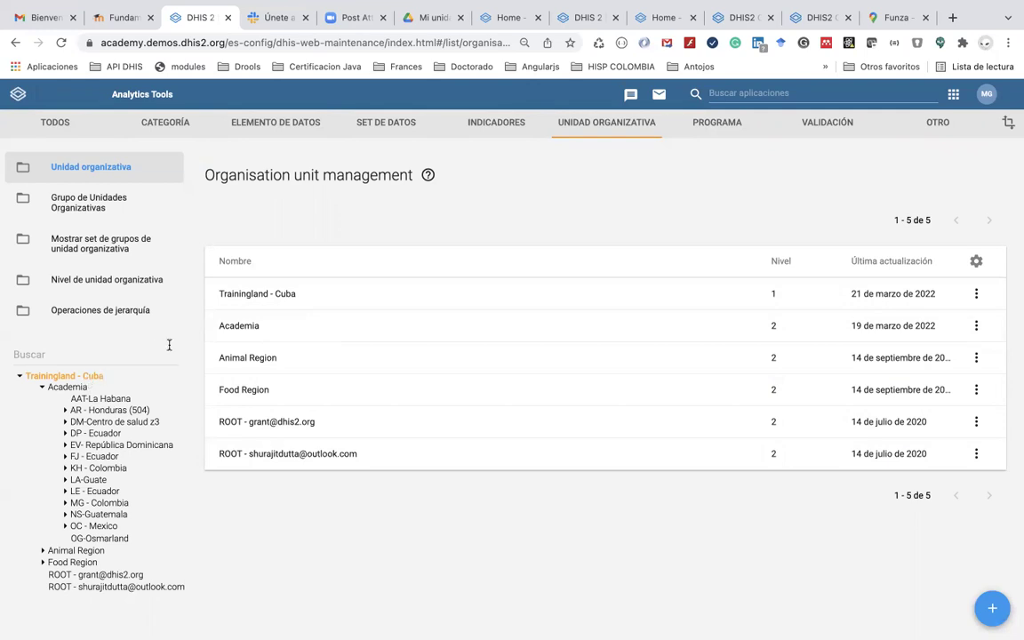
# Open the Trainingland - Cuba organisation unit, review its form fields and return to the list without changes
pyautogui.click(258, 299)
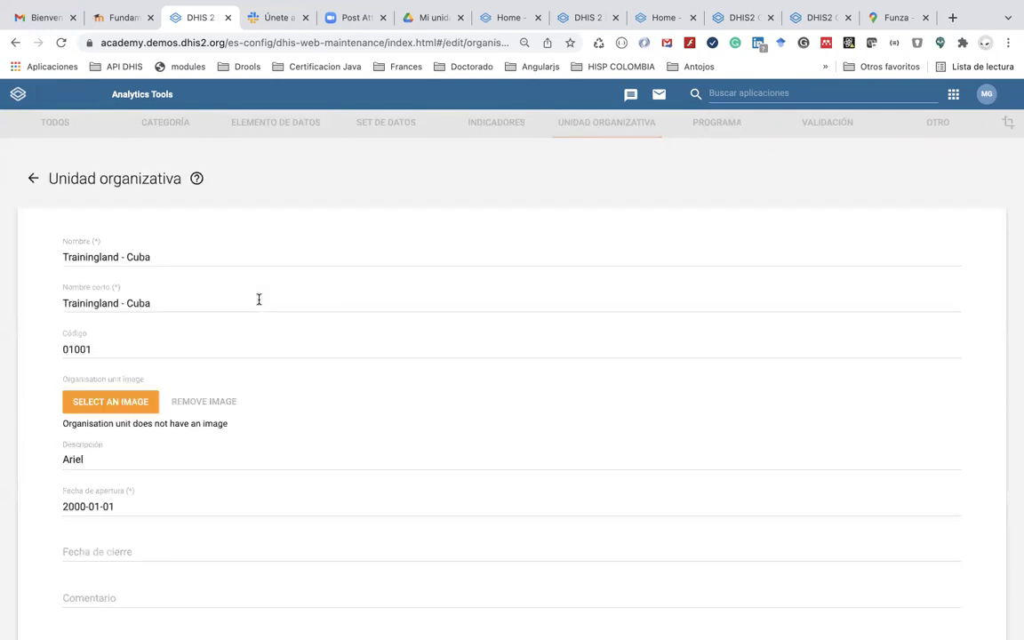
pyautogui.scroll(-5, 263, 385)
pyautogui.scroll(5, 263, 385)
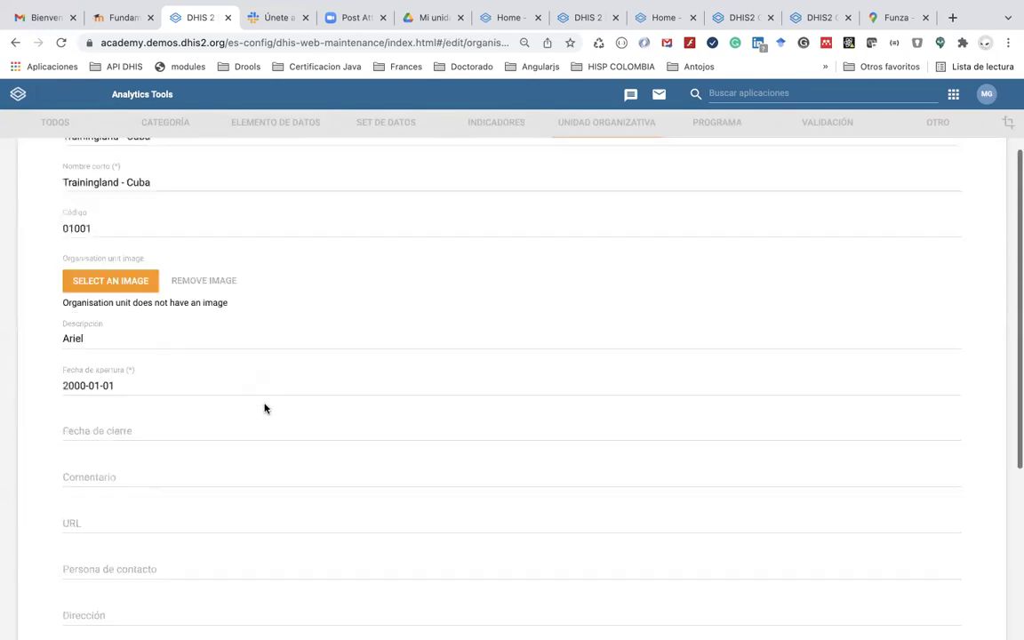
pyautogui.click(34, 179)
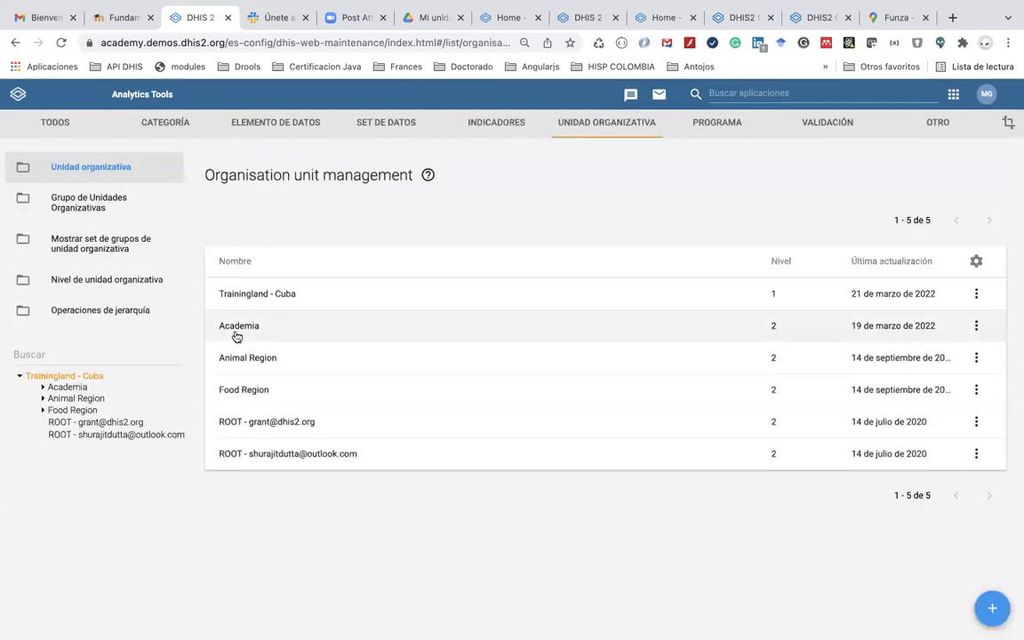
# Open the Academia organisation unit, review its name, image and opening date fields, and return to the list without changes
pyautogui.click(323, 332)
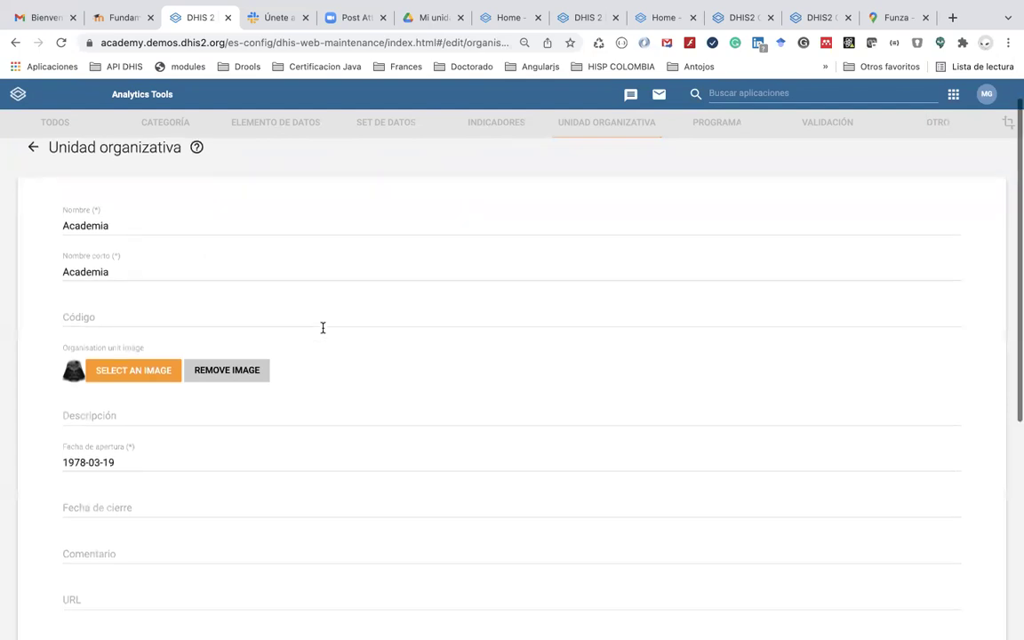
pyautogui.scroll(-3, 322, 328)
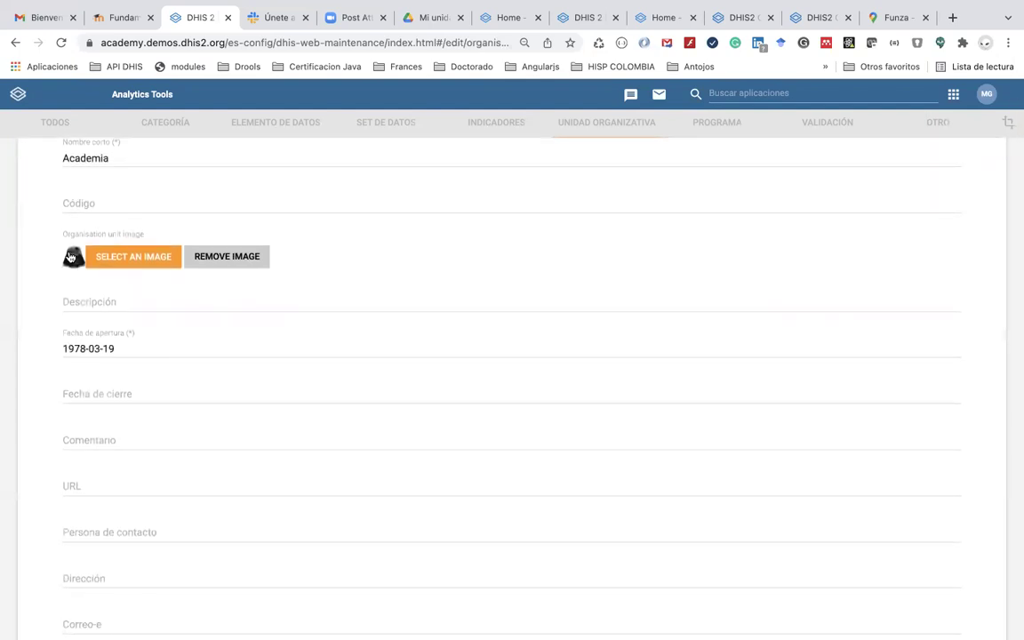
pyautogui.scroll(3, 53, 222)
pyautogui.click(33, 178)
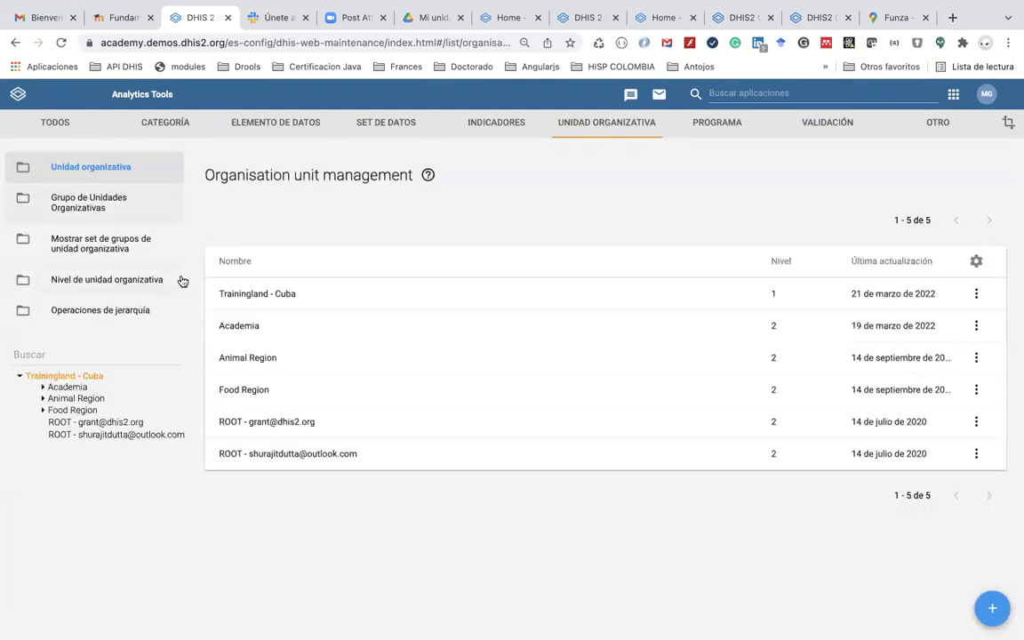
# Expand Academia in the organisation unit tree, select it and look through the list of its child units
pyautogui.click(42, 388)
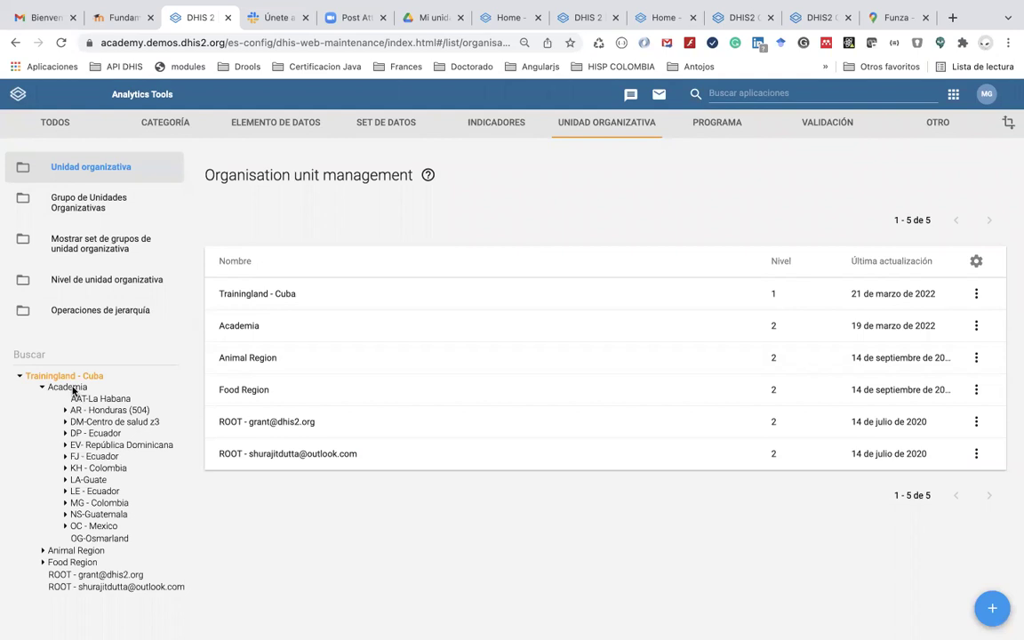
pyautogui.click(71, 388)
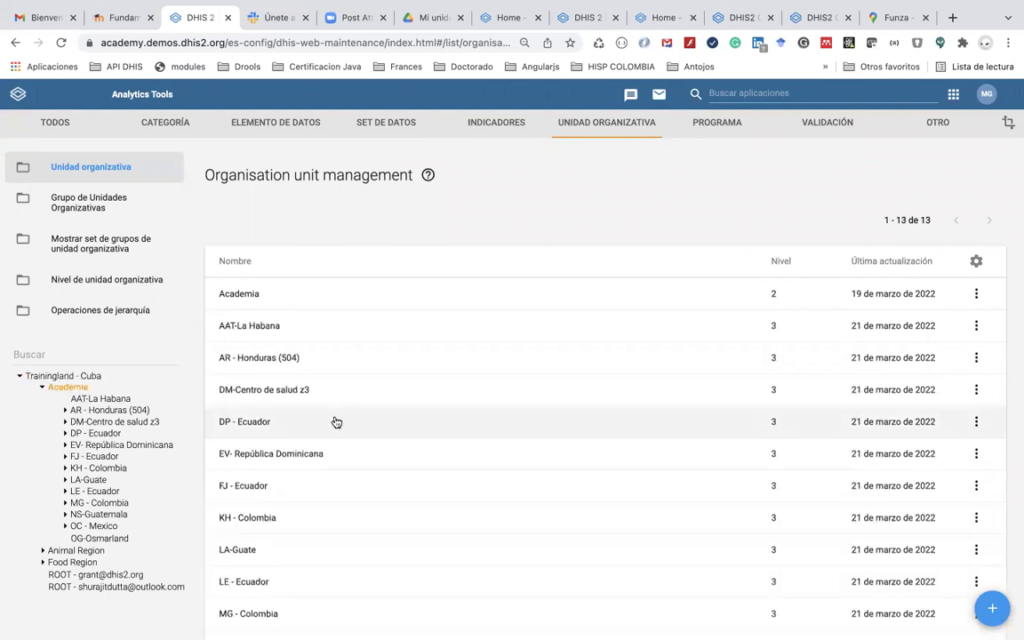
pyautogui.scroll(-1, 336, 422)
pyautogui.scroll(-2, 336, 422)
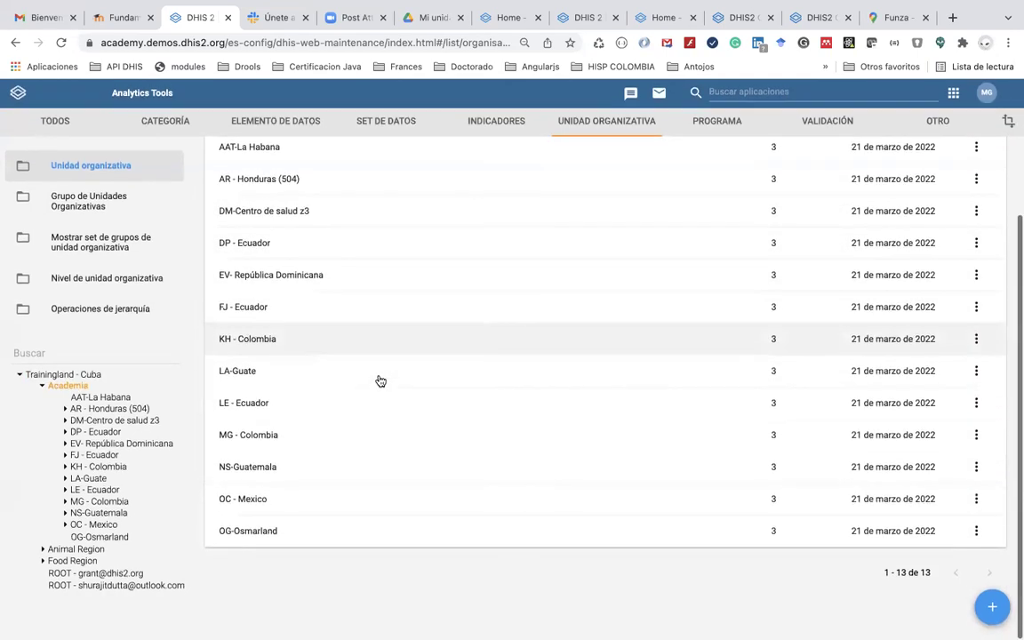
# Open a blank organisation unit form under Academia, review its fields down to Latitud and Longitud, and return to the list without saving
pyautogui.click(994, 612)
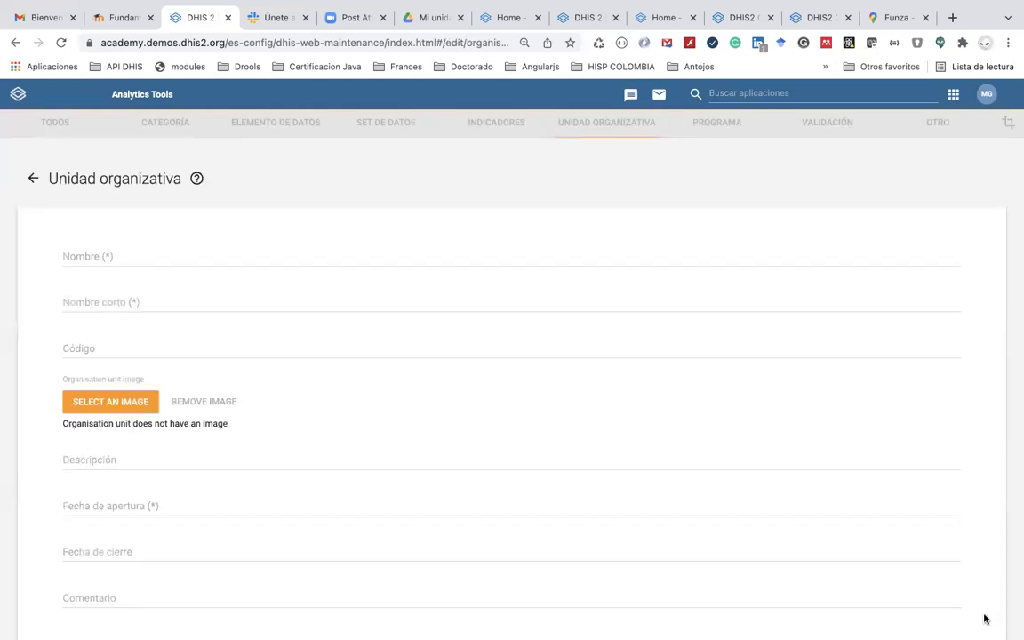
pyautogui.click(169, 255)
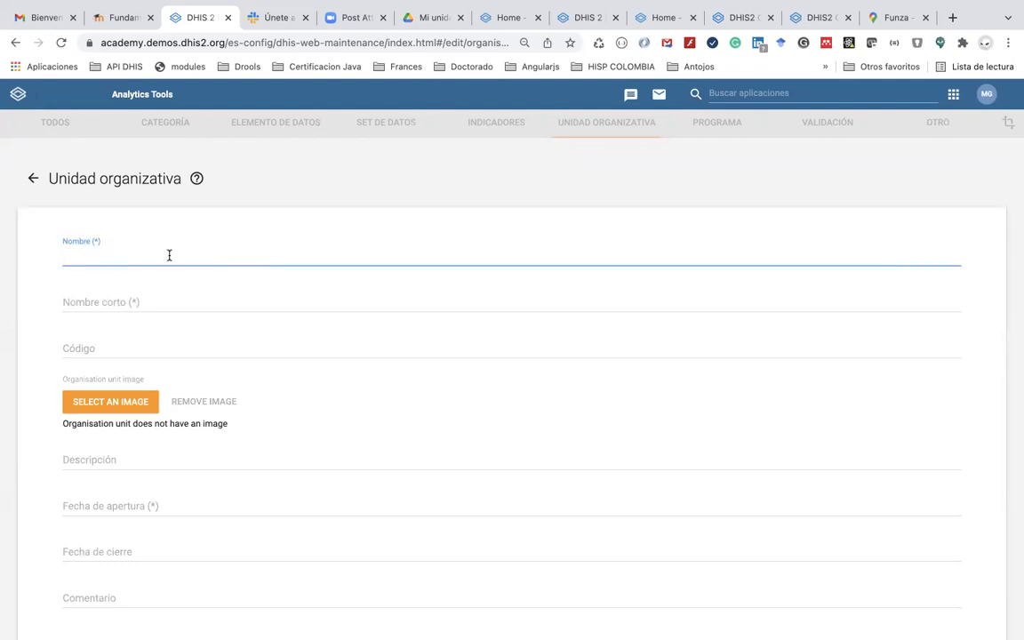
pyautogui.scroll(-5, 123, 329)
pyautogui.scroll(2, 124, 329)
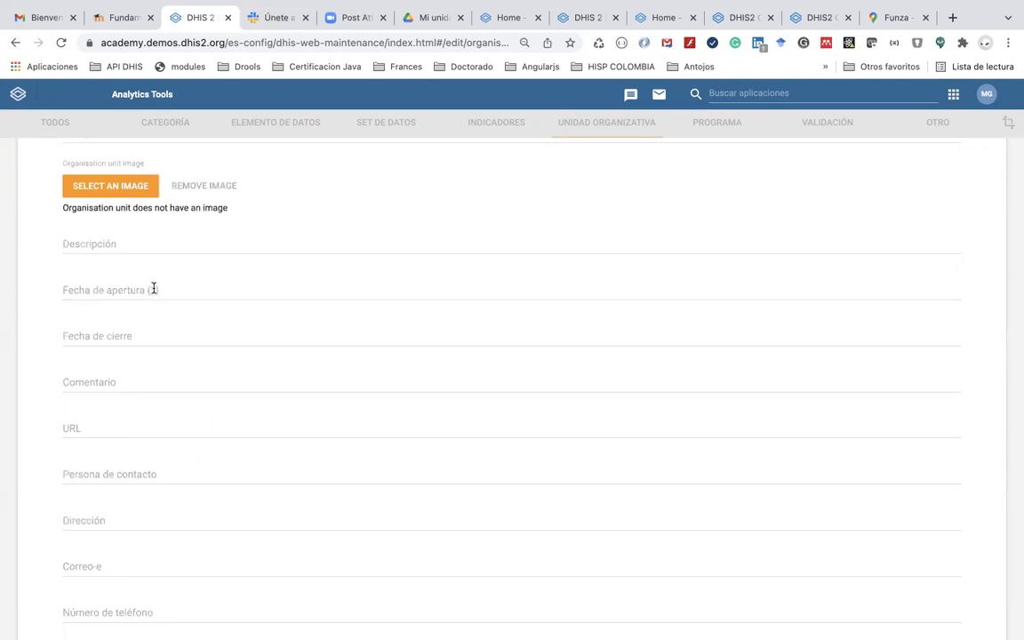
pyautogui.scroll(-3, 153, 289)
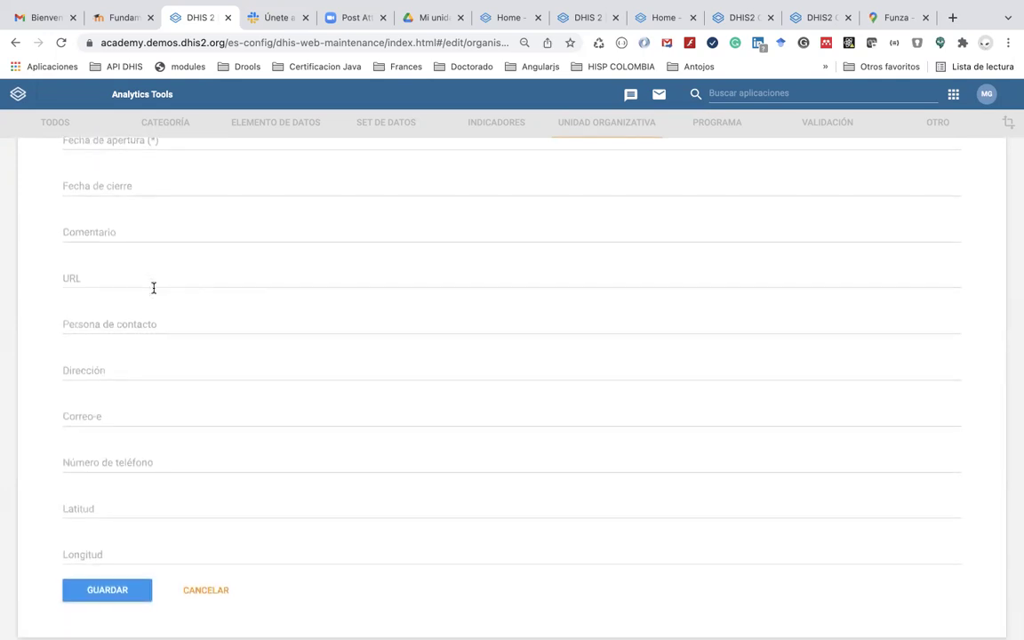
pyautogui.scroll(10, 153, 285)
pyautogui.scroll(-2, 123, 324)
pyautogui.scroll(-5, 121, 322)
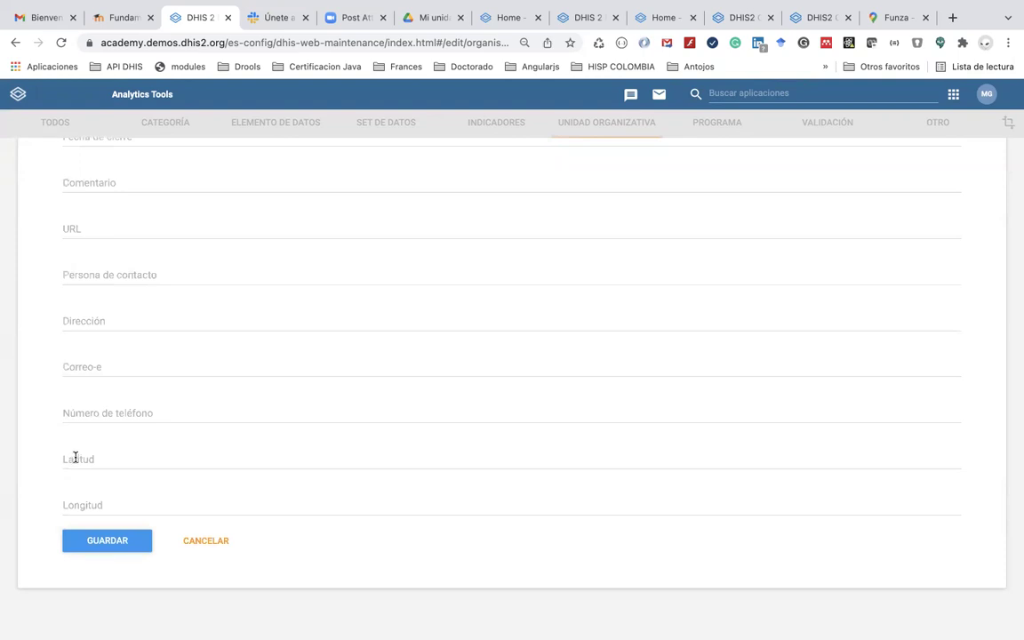
pyautogui.click(89, 460)
pyautogui.click(85, 494)
pyautogui.scroll(5, 60, 236)
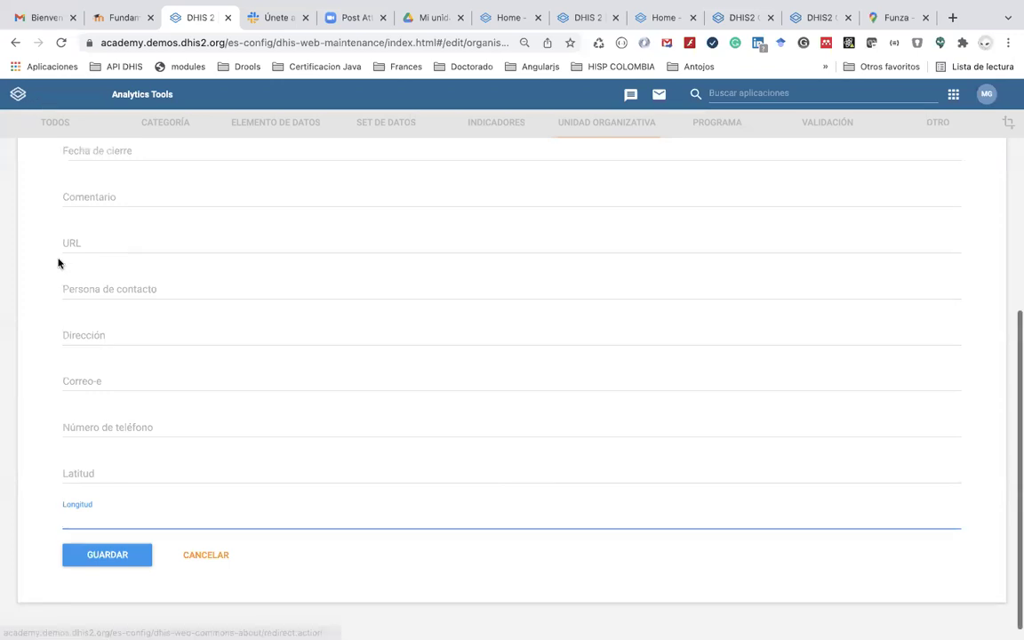
pyautogui.click(33, 178)
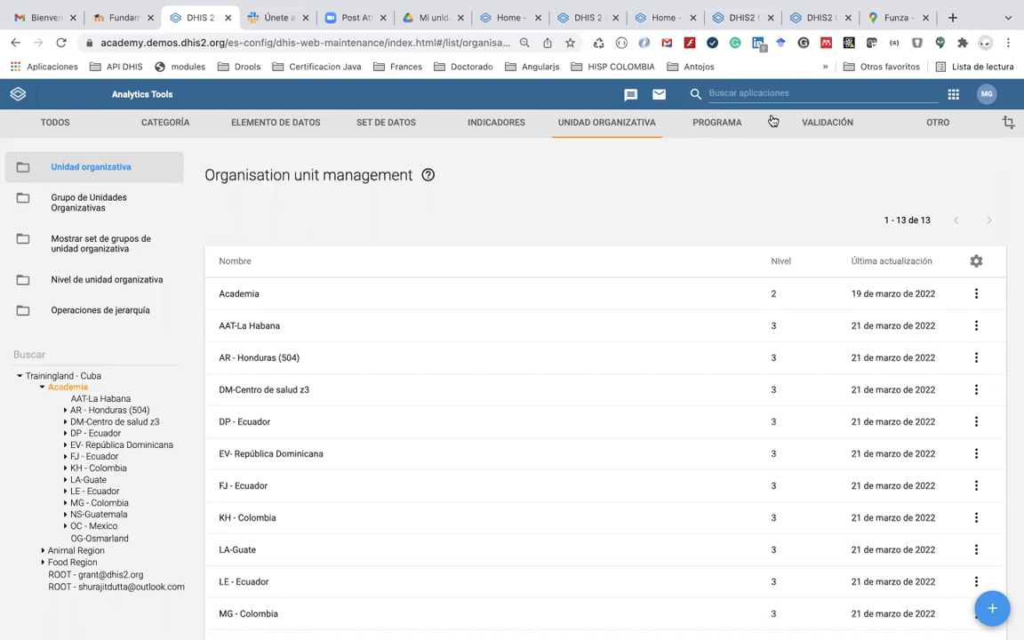
# Search the applications for "admi", open Administracion de datos and start the analytics tables export with all years included
pyautogui.click(954, 95)
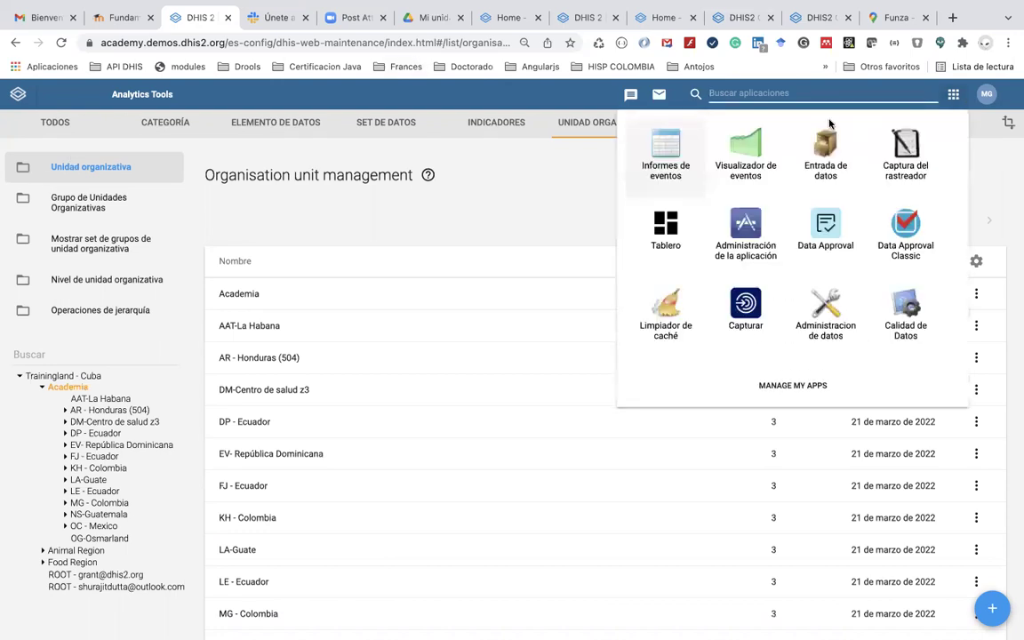
pyautogui.write('admi')
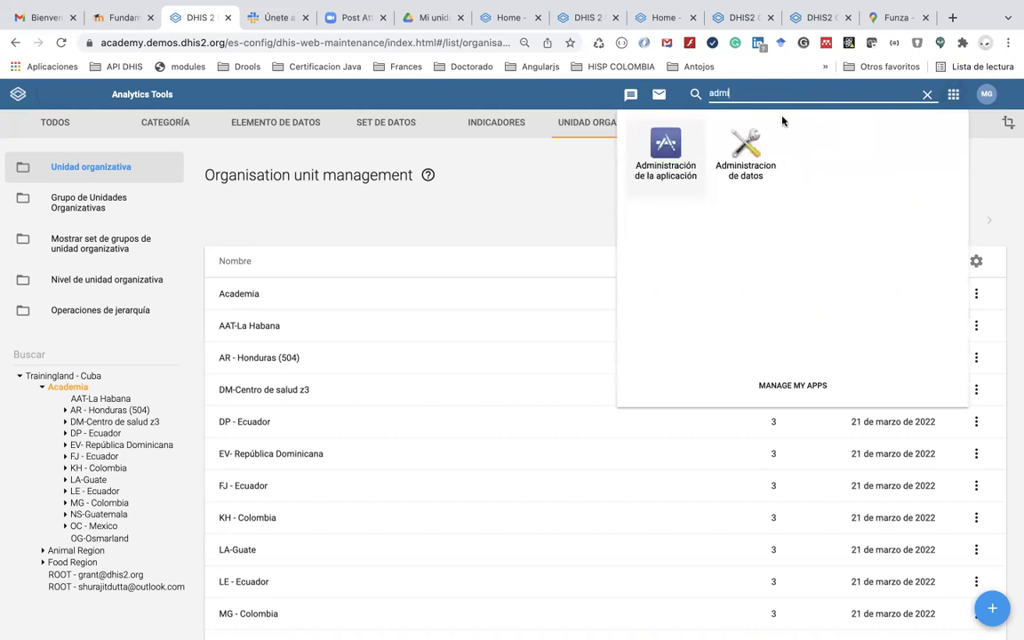
pyautogui.click(746, 149)
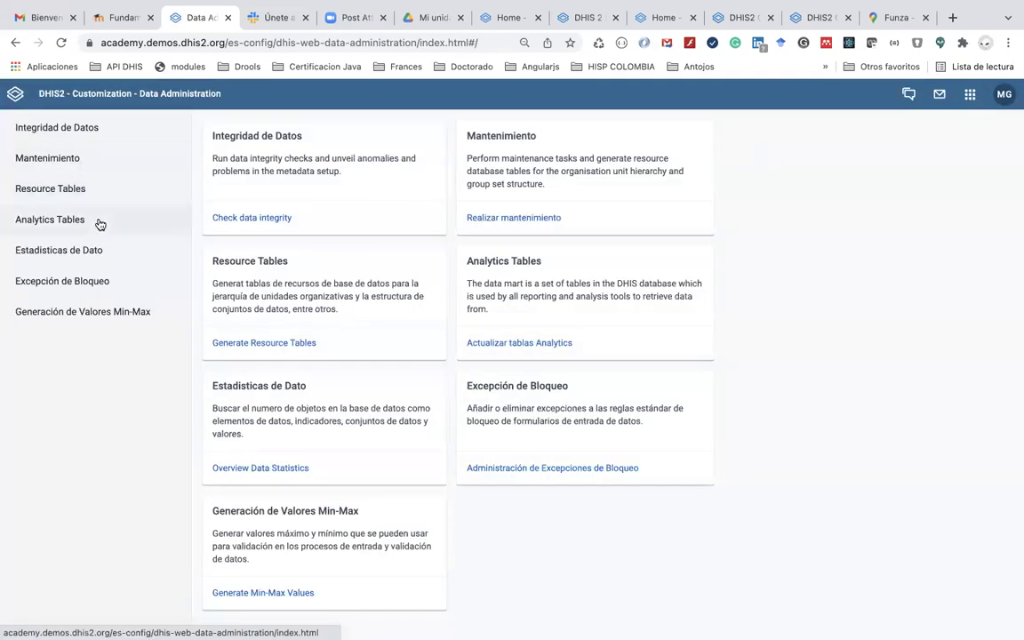
pyautogui.click(98, 223)
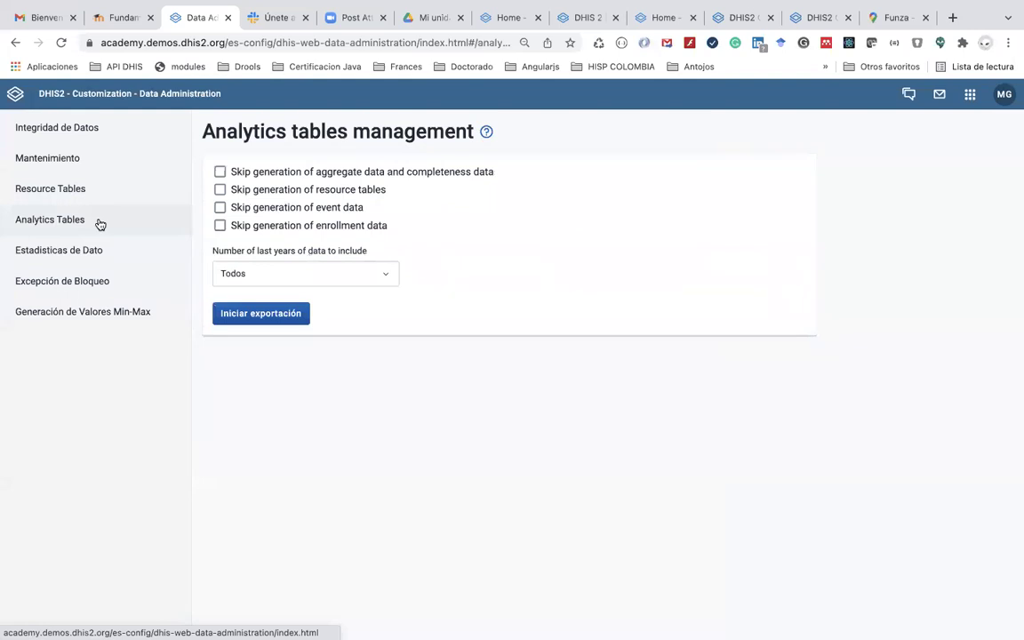
pyautogui.click(269, 316)
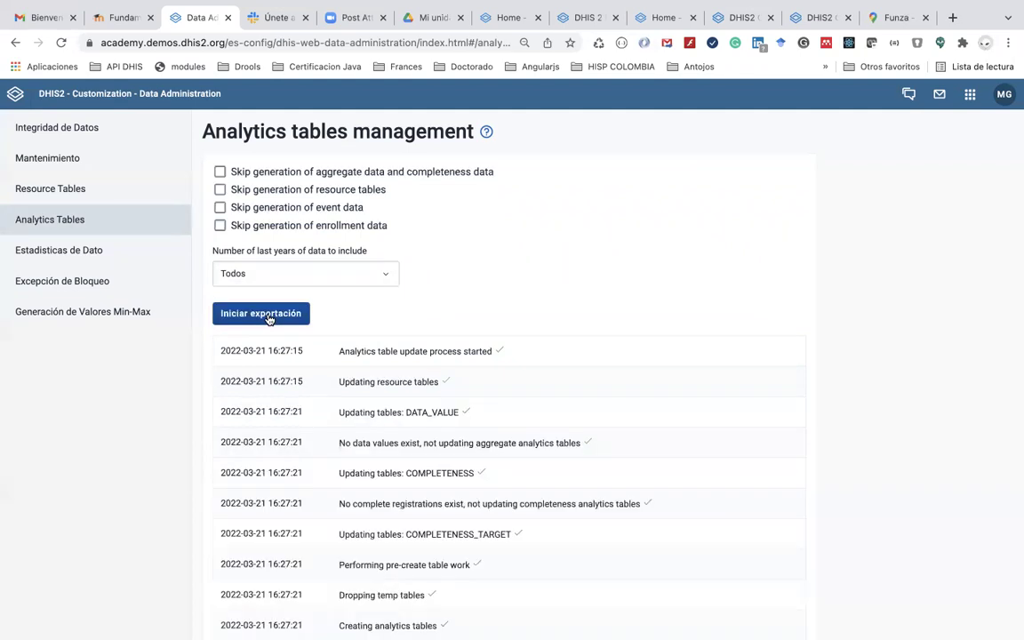
# Search the applications for "ma" and switch to the Mapas app
pyautogui.click(972, 95)
pyautogui.click(797, 125)
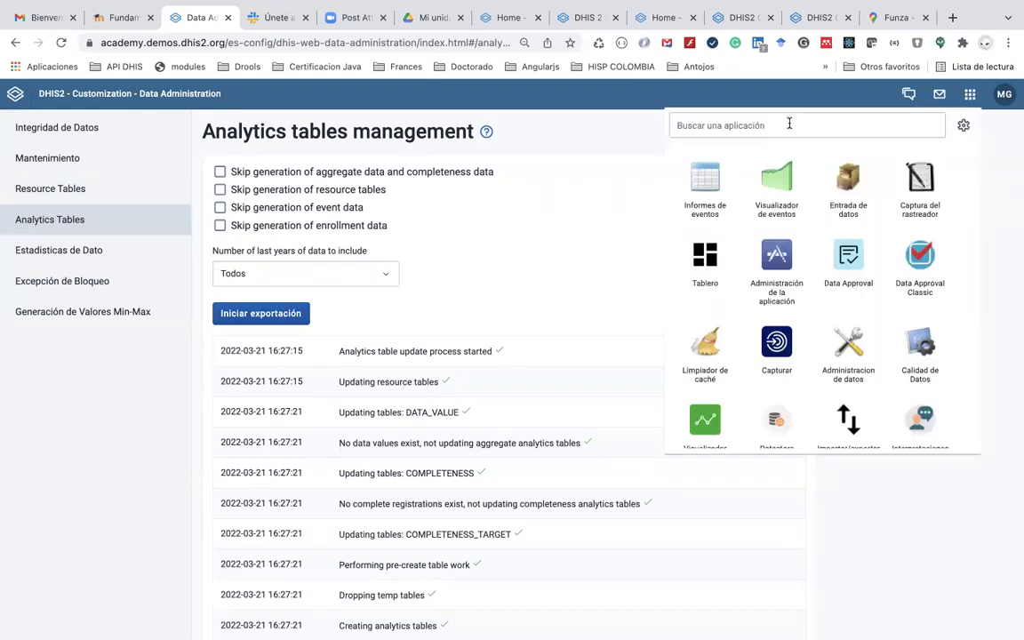
pyautogui.write('ma')
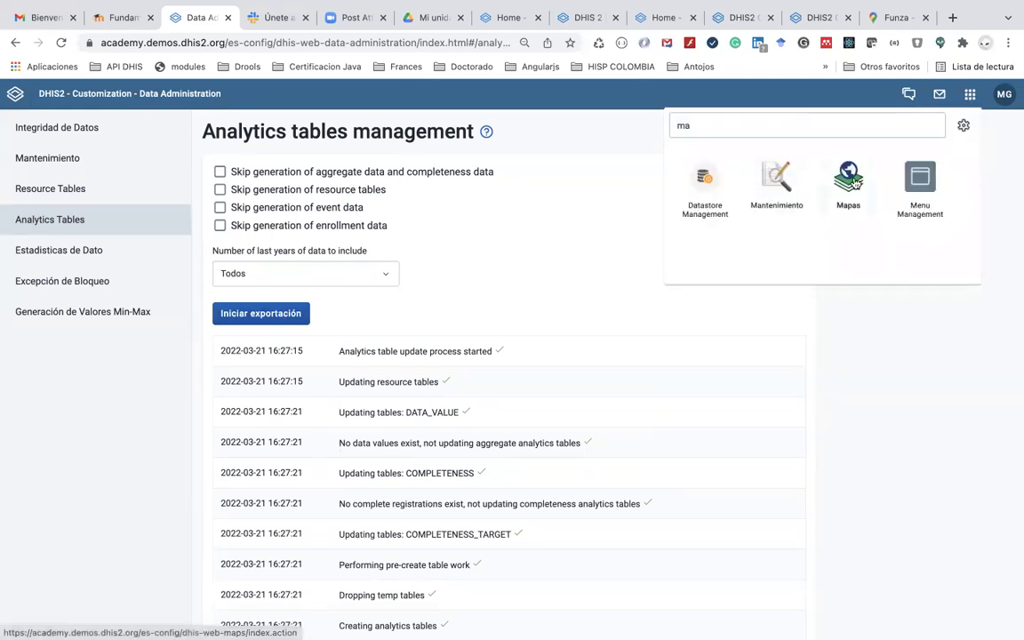
pyautogui.click(849, 179)
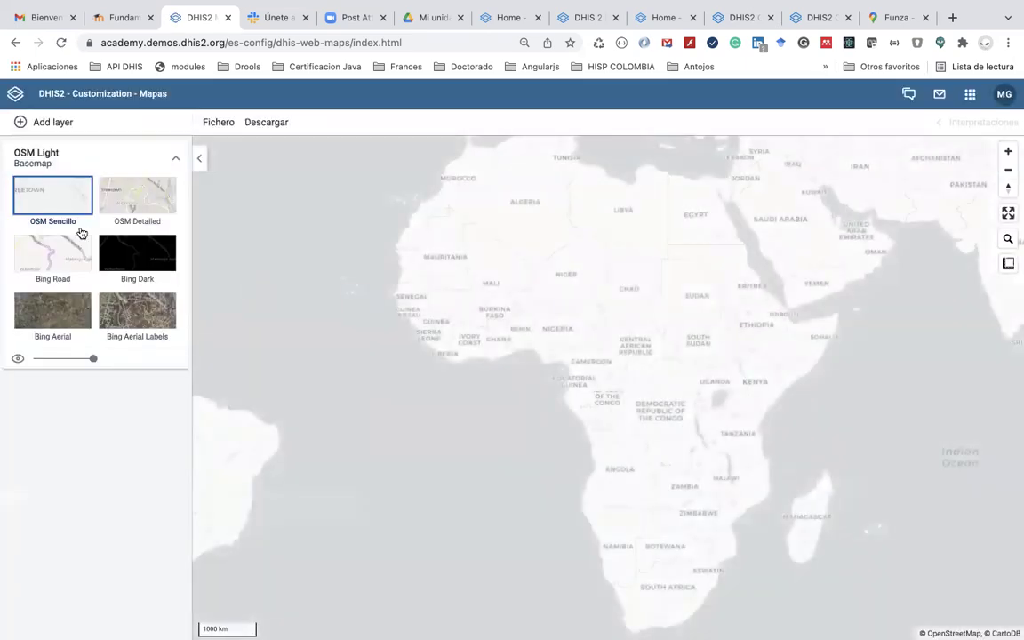
# Start a new Facilities layer and select the District and Facility organisation unit levels for it
pyautogui.click(63, 123)
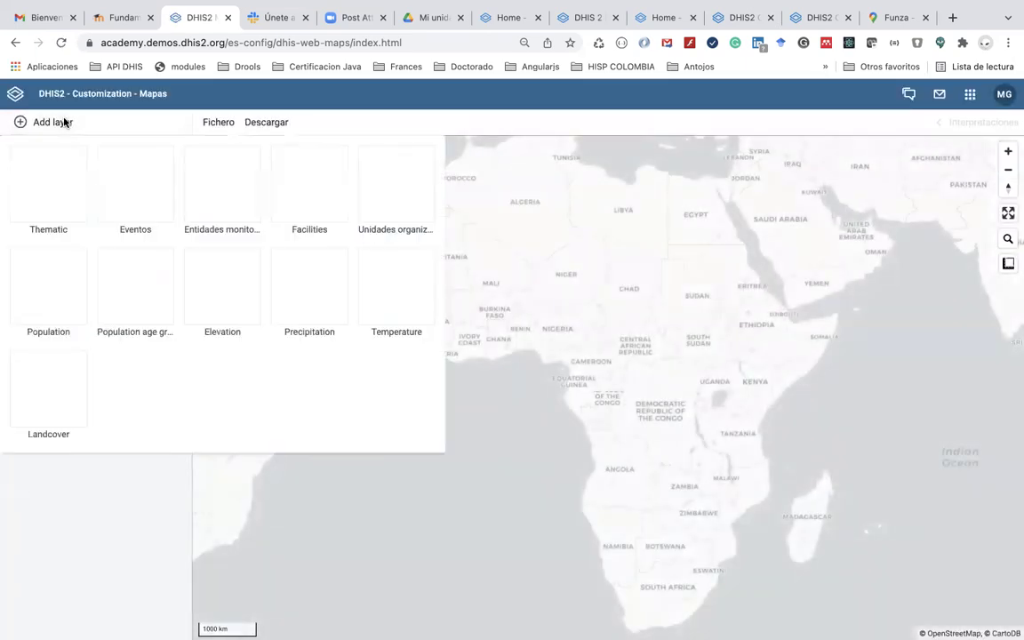
pyautogui.click(319, 198)
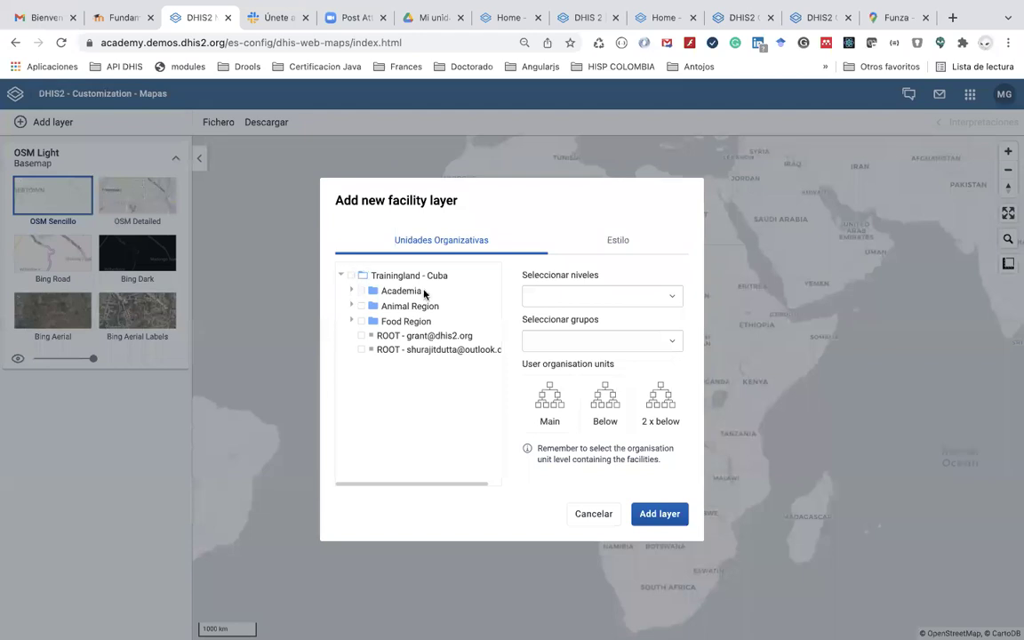
pyautogui.click(573, 297)
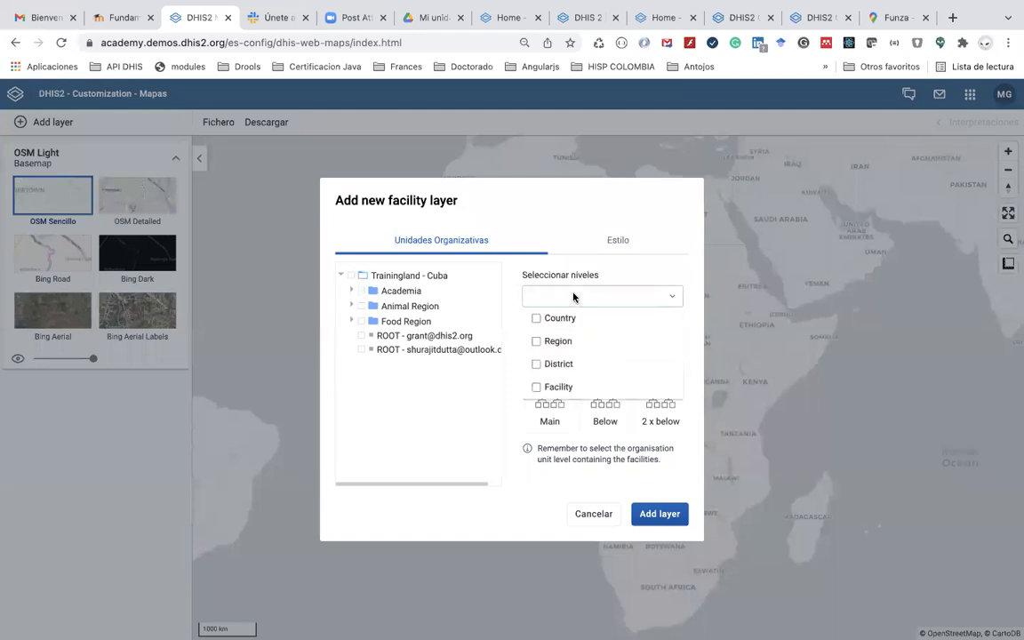
pyautogui.click(559, 363)
pyautogui.click(562, 394)
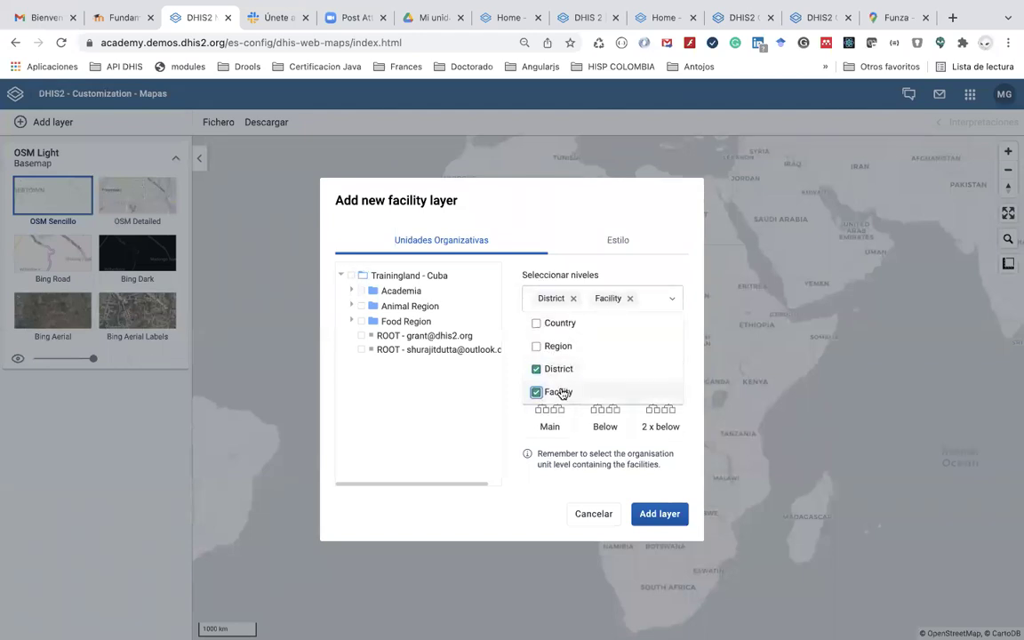
# Select MG - Colombia under Academia as the facility layer's organisation unit and add the layer to the map
pyautogui.click(378, 281)
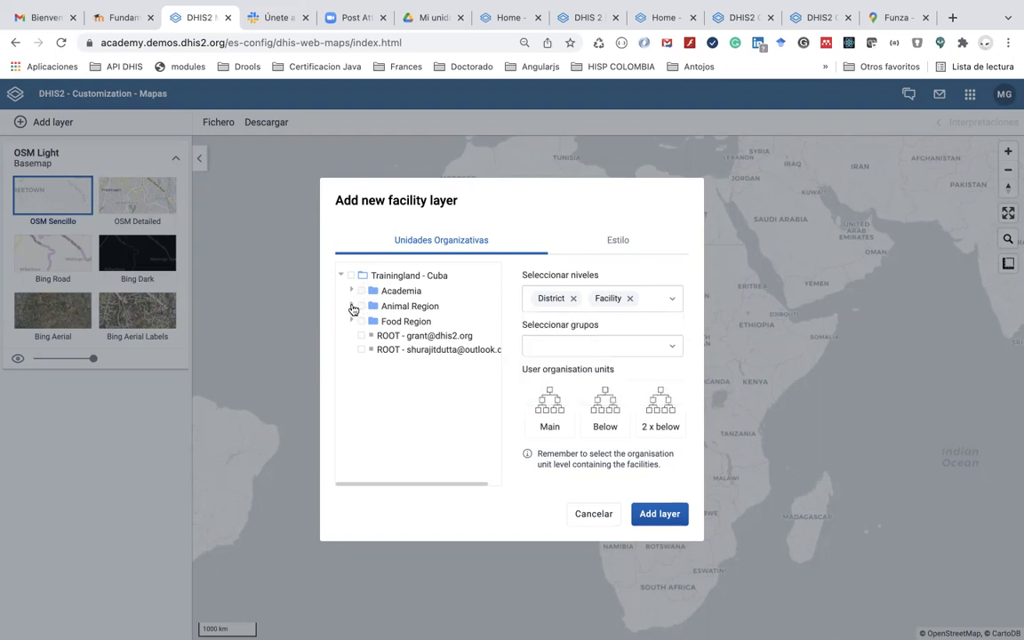
pyautogui.click(352, 291)
pyautogui.scroll(-3, 386, 435)
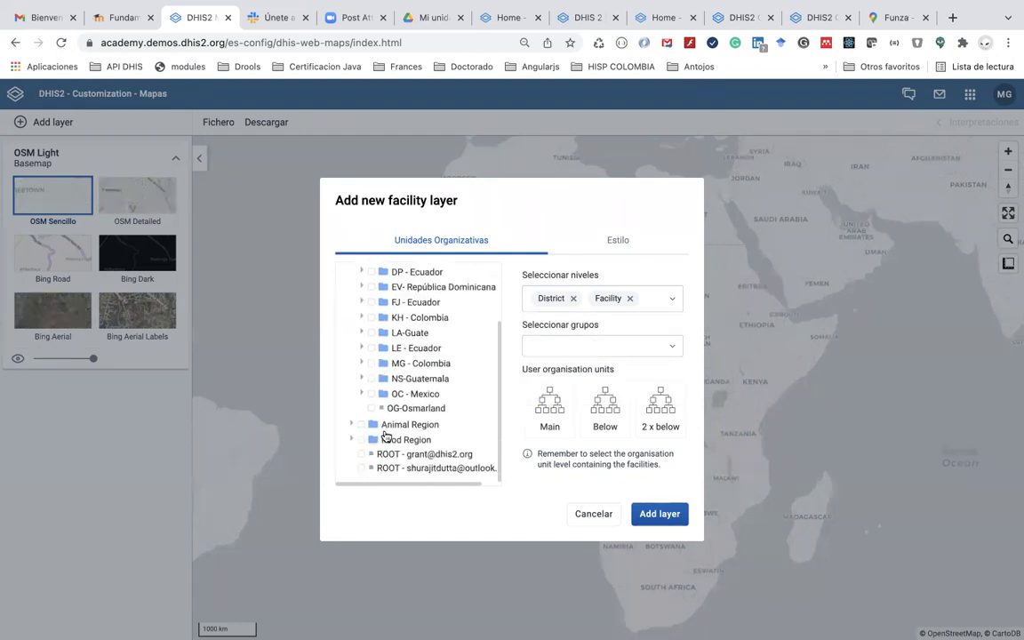
pyautogui.click(371, 363)
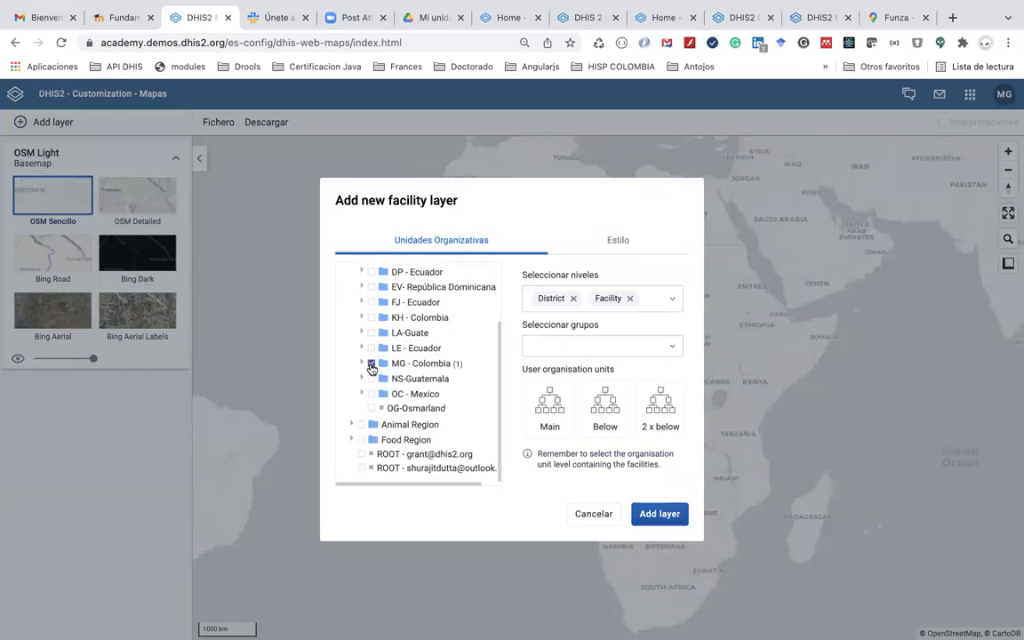
pyautogui.click(662, 513)
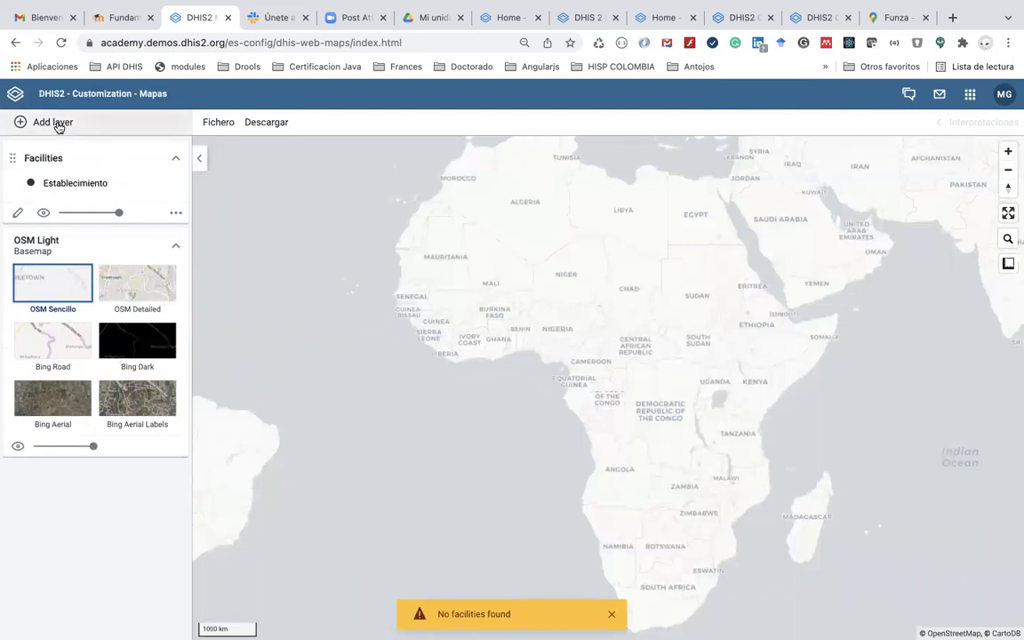
# Reopen the Facilities layer for editing and remove the District and Facility levels from its selection
pyautogui.click(18, 212)
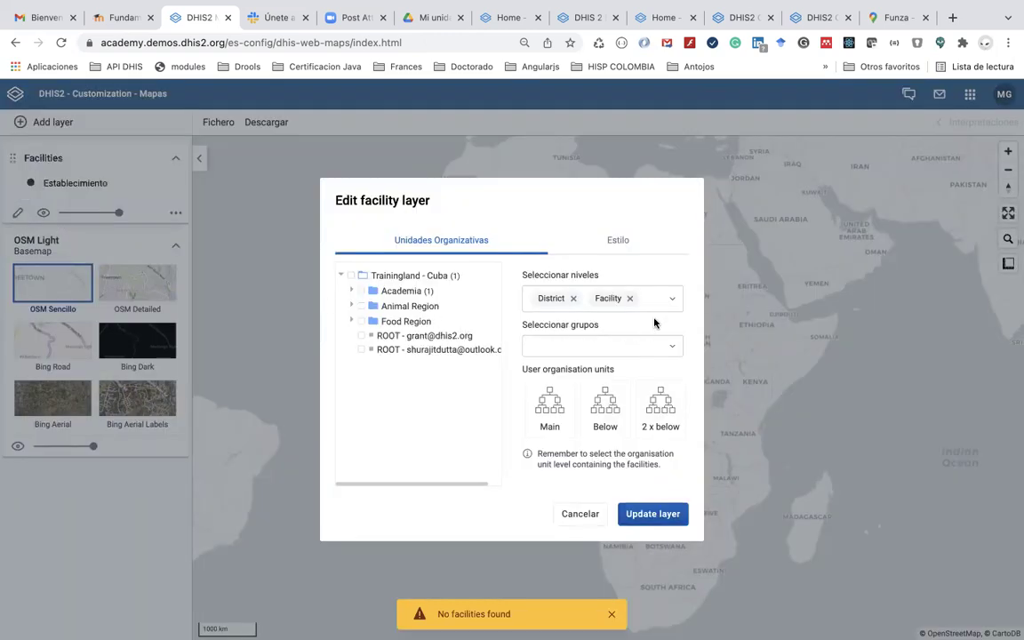
pyautogui.click(627, 298)
pyautogui.click(573, 298)
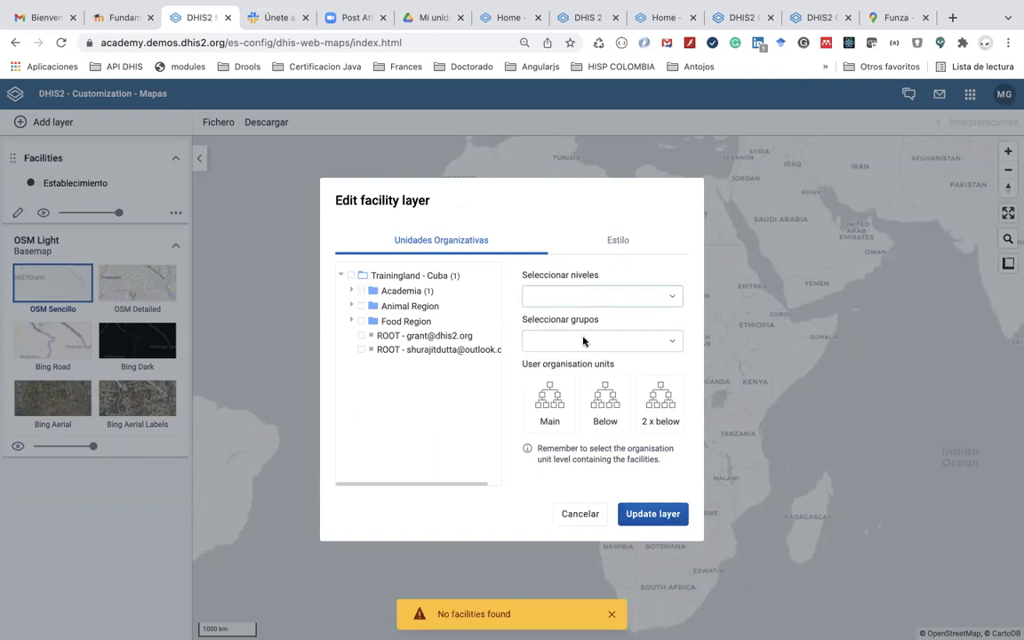
# Select the MG - Sector privado and MG - Sector público organisation unit groups for the facility layer and update the layer
pyautogui.click(583, 340)
pyautogui.scroll(-3, 613, 467)
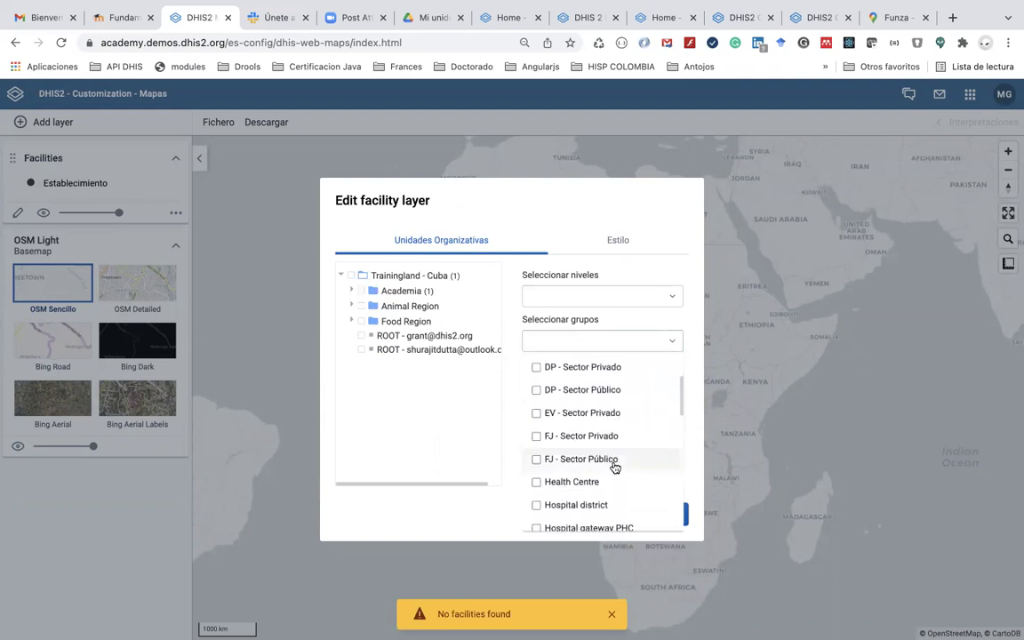
pyautogui.scroll(3, 614, 467)
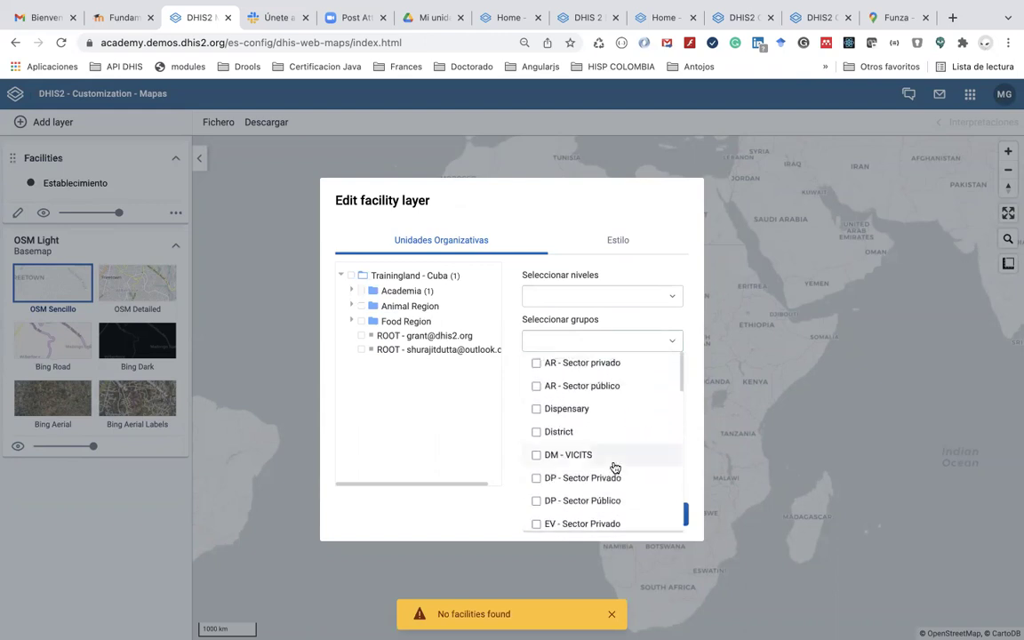
pyautogui.scroll(-5, 615, 466)
pyautogui.scroll(-3, 614, 493)
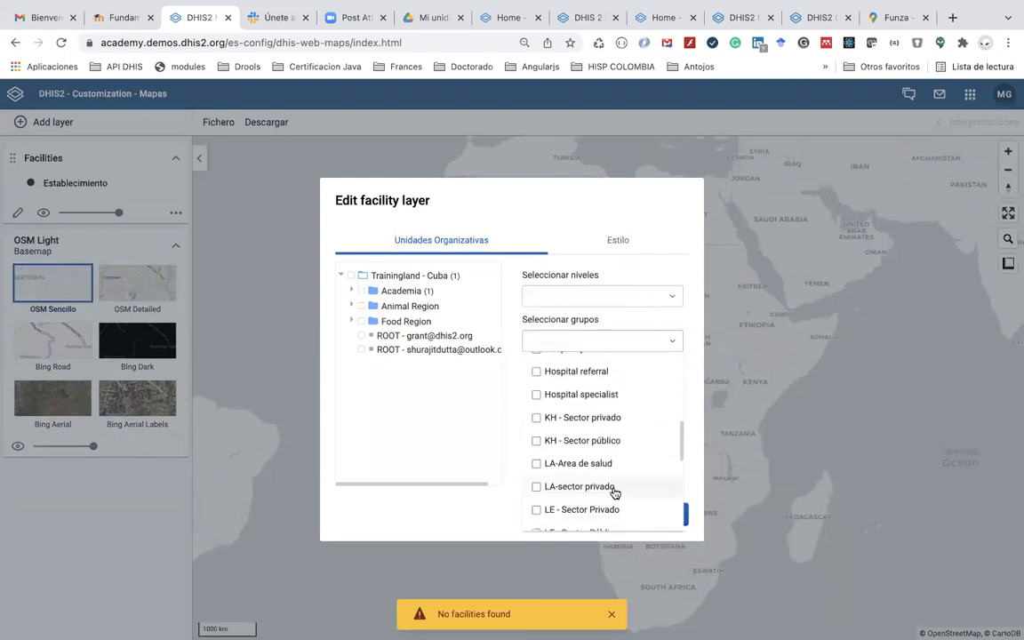
pyautogui.scroll(-3, 614, 492)
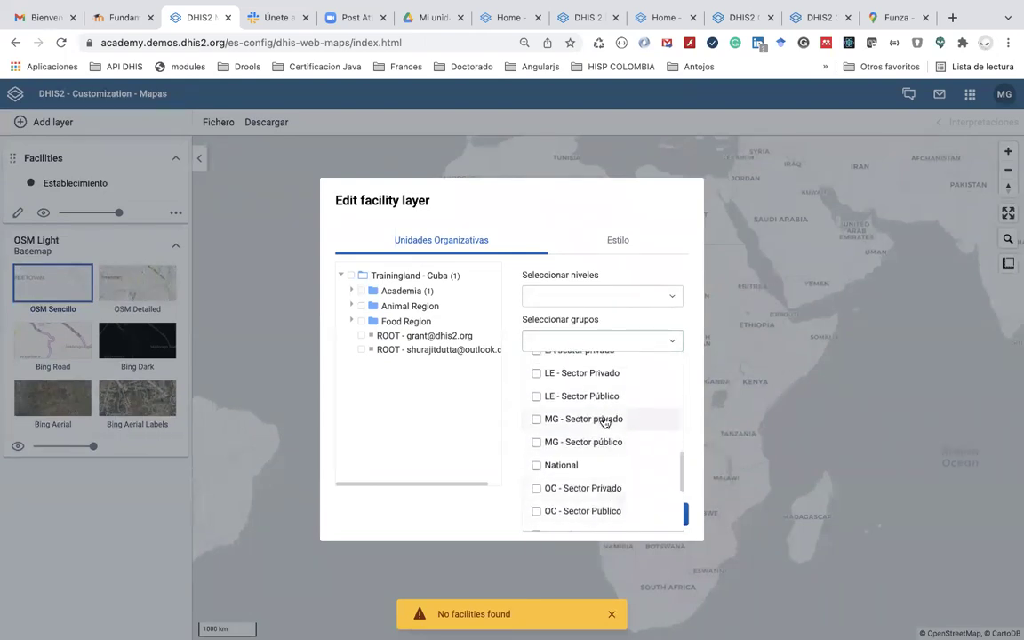
pyautogui.click(539, 419)
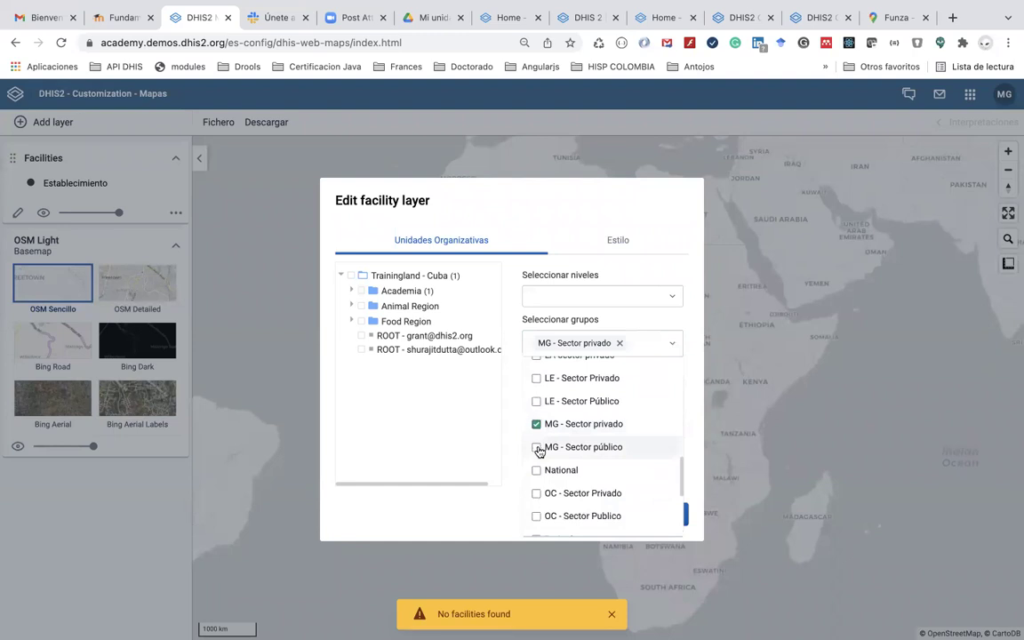
pyautogui.click(538, 446)
pyautogui.scroll(-2, 538, 454)
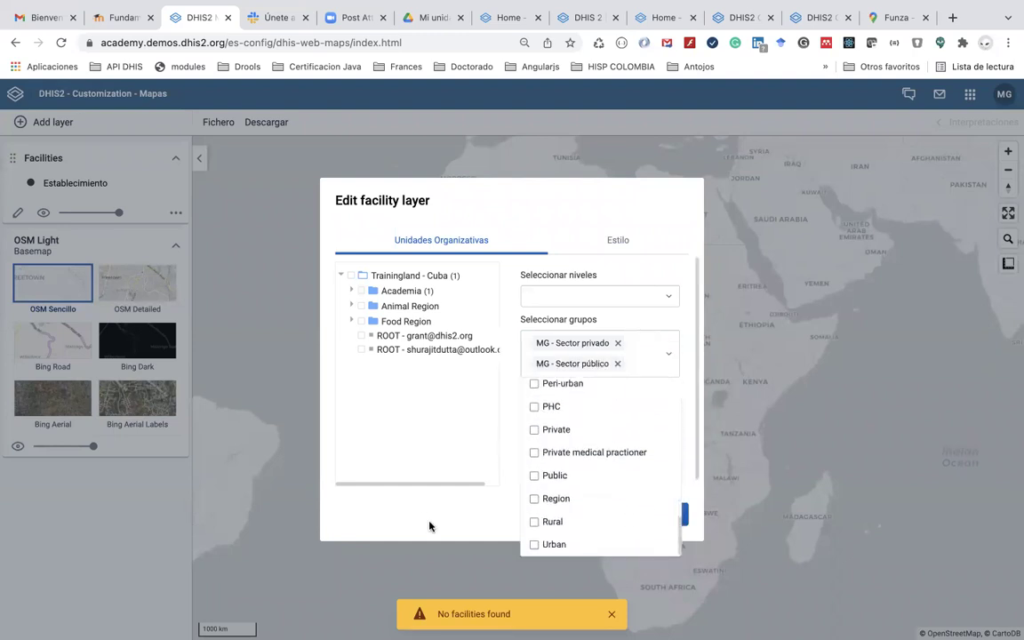
pyautogui.click(391, 468)
pyautogui.click(649, 516)
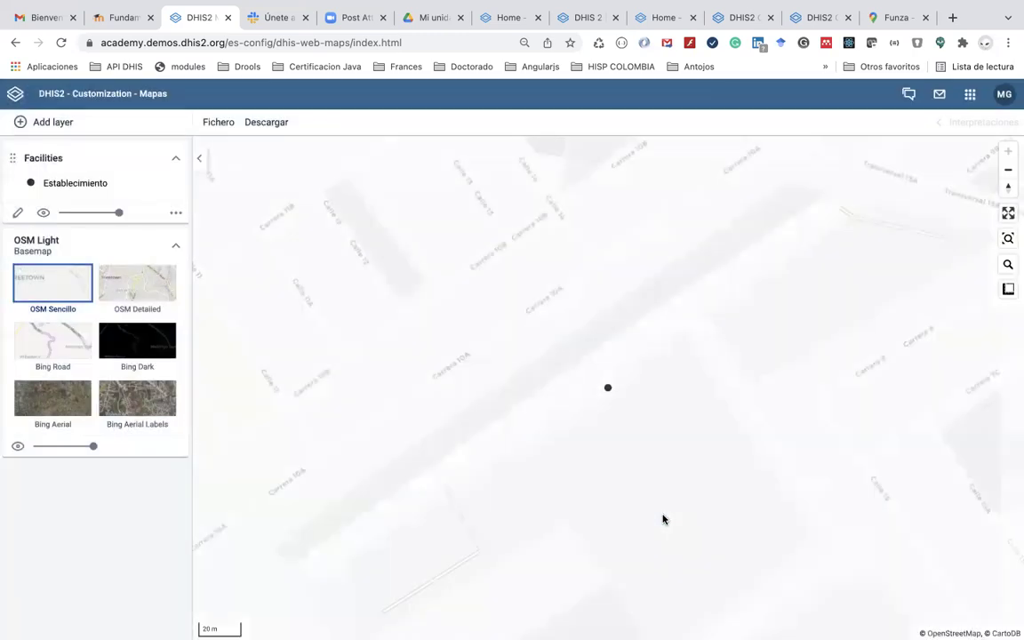
# Examine where the facility point lies within the country and check which facility it represents
pyautogui.click(1011, 172)
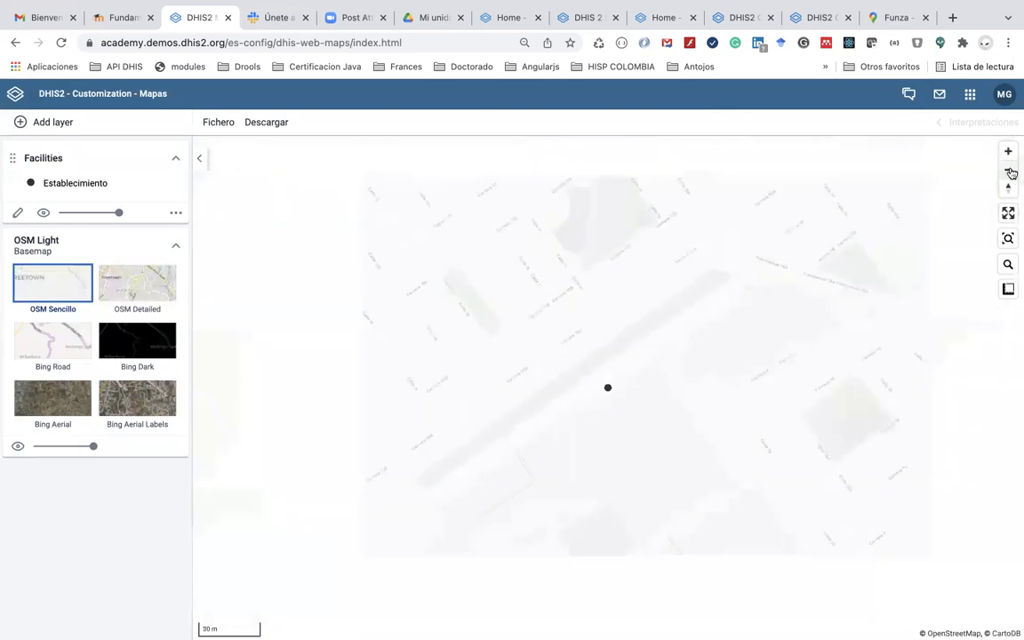
pyautogui.click(1011, 172)
pyautogui.click(1011, 172)
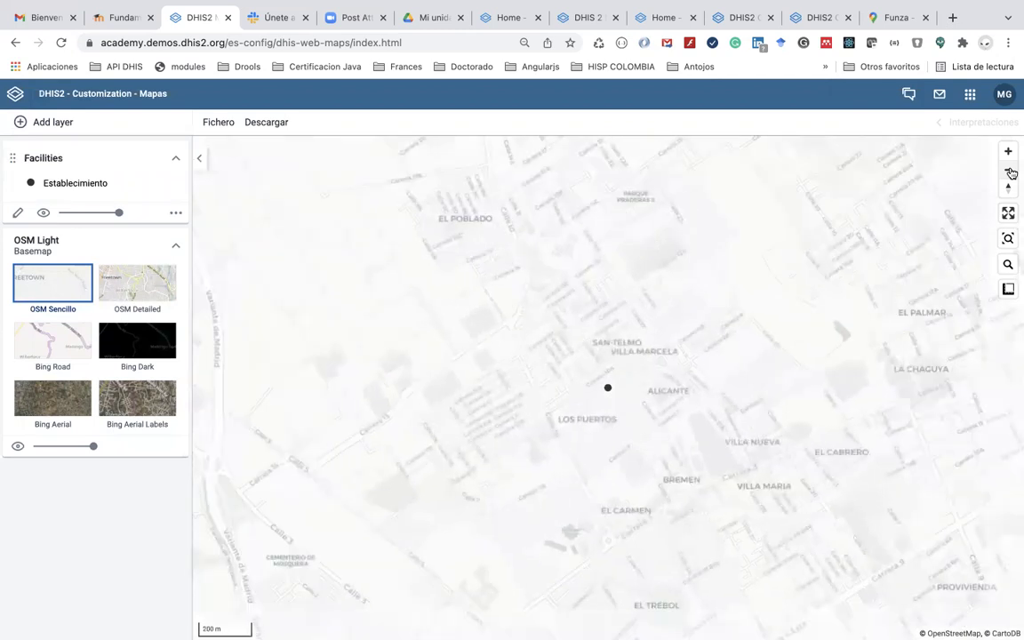
pyautogui.click(1011, 173)
pyautogui.click(1011, 173)
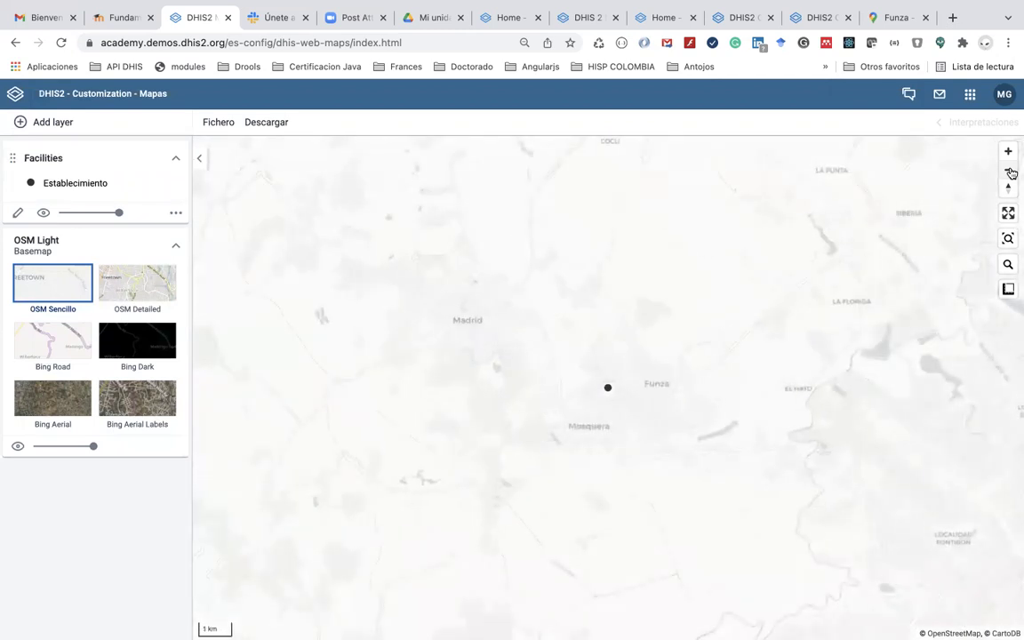
pyautogui.click(1010, 172)
pyautogui.click(1011, 173)
pyautogui.click(1011, 173)
pyautogui.click(1011, 173)
pyautogui.click(1010, 172)
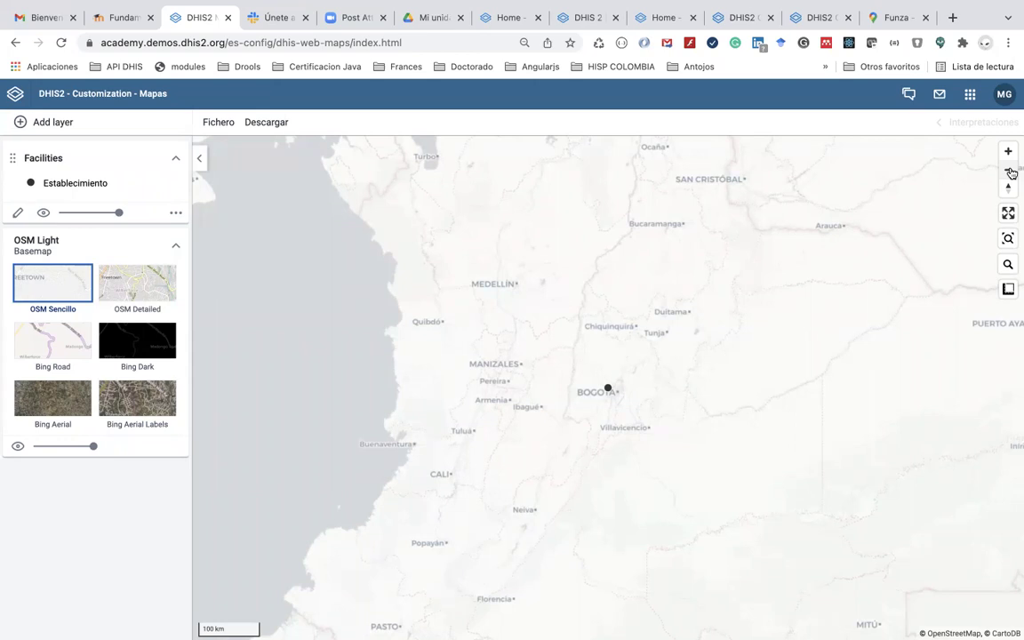
pyautogui.moveTo(609, 392)
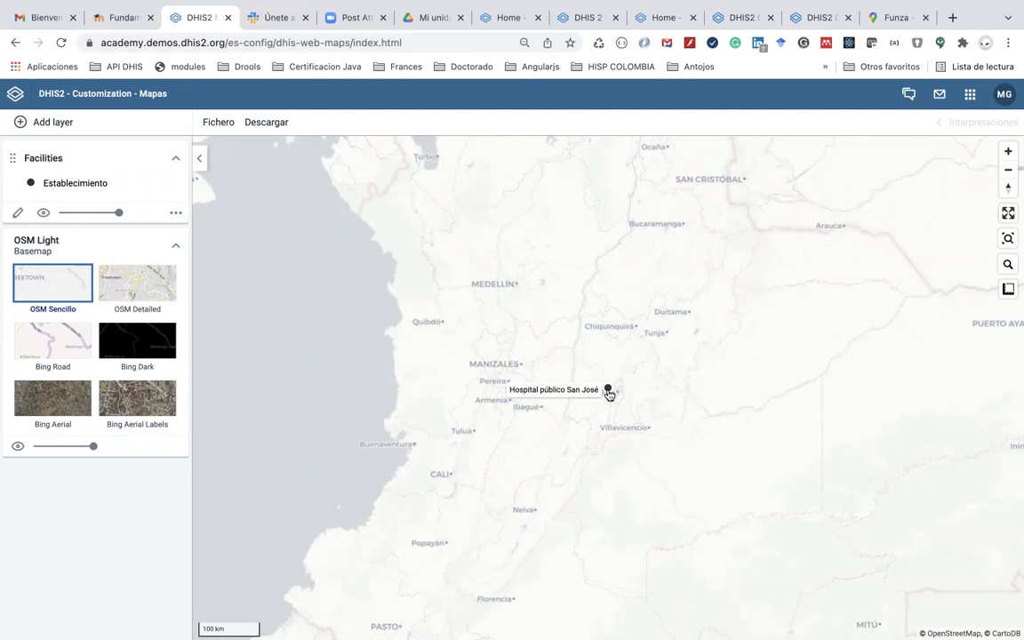
pyautogui.scroll(-2, 609, 394)
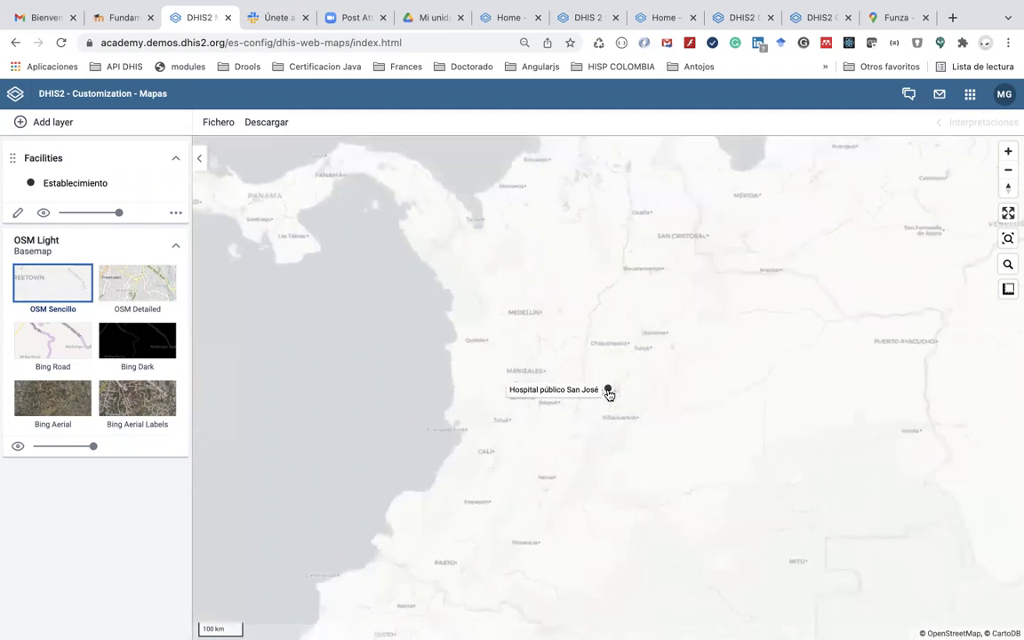
pyautogui.scroll(-2, 609, 394)
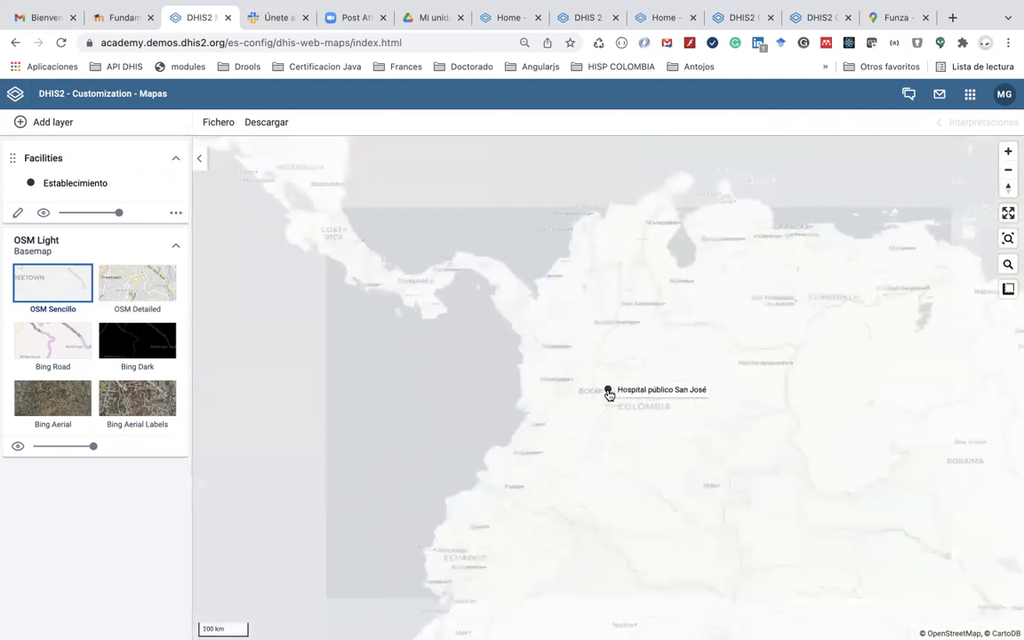
pyautogui.scroll(-1, 609, 394)
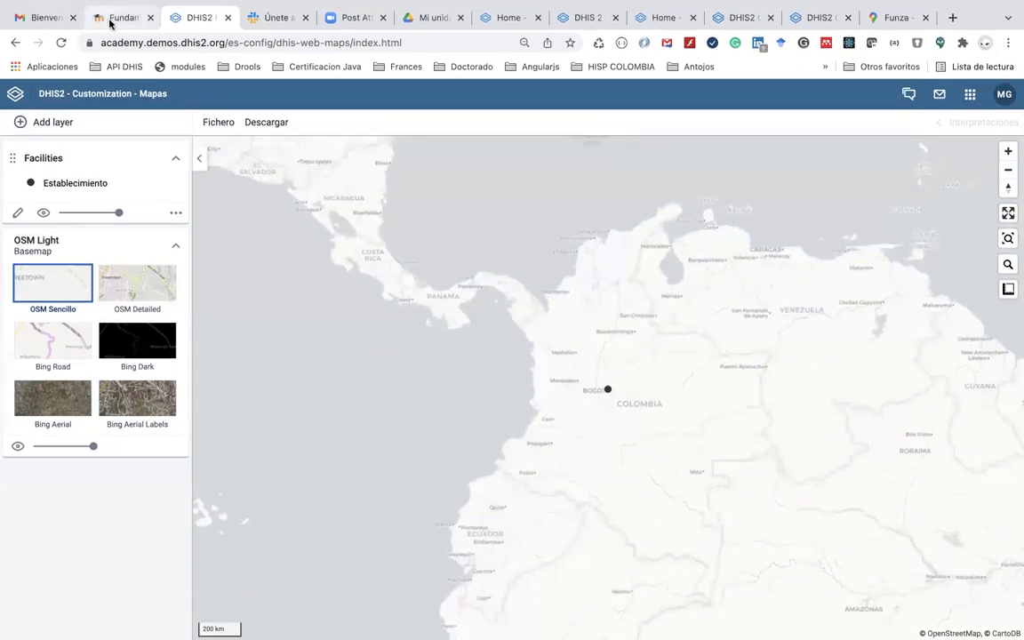
# Switch to the Academia Fundamentos course in Moodle and advance the day 1 presentation to the slide listing categories and group sets
pyautogui.click(109, 20)
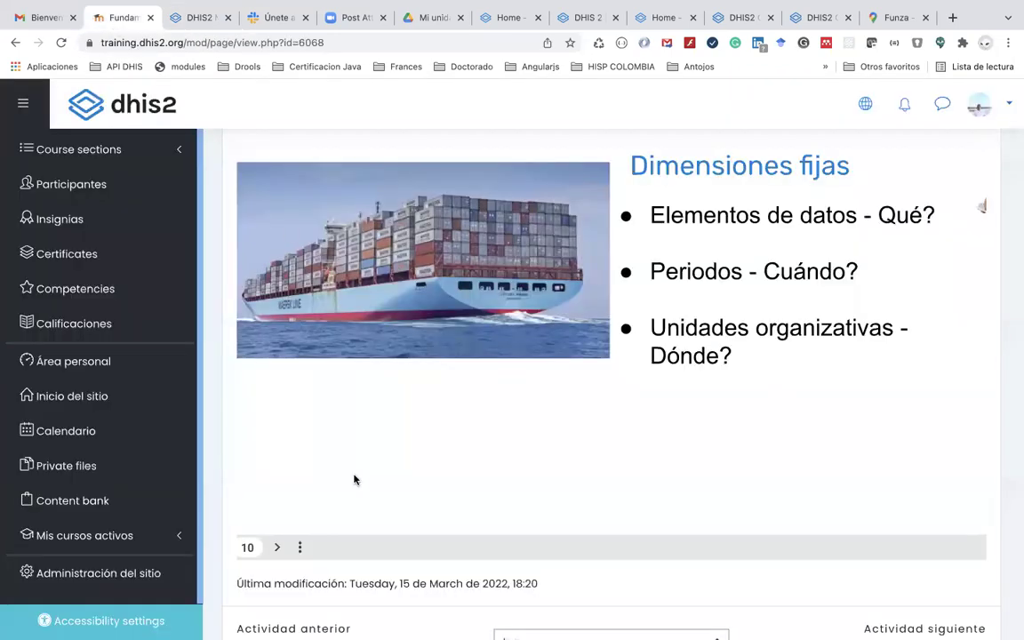
pyautogui.scroll(-3, 354, 480)
pyautogui.scroll(3, 273, 536)
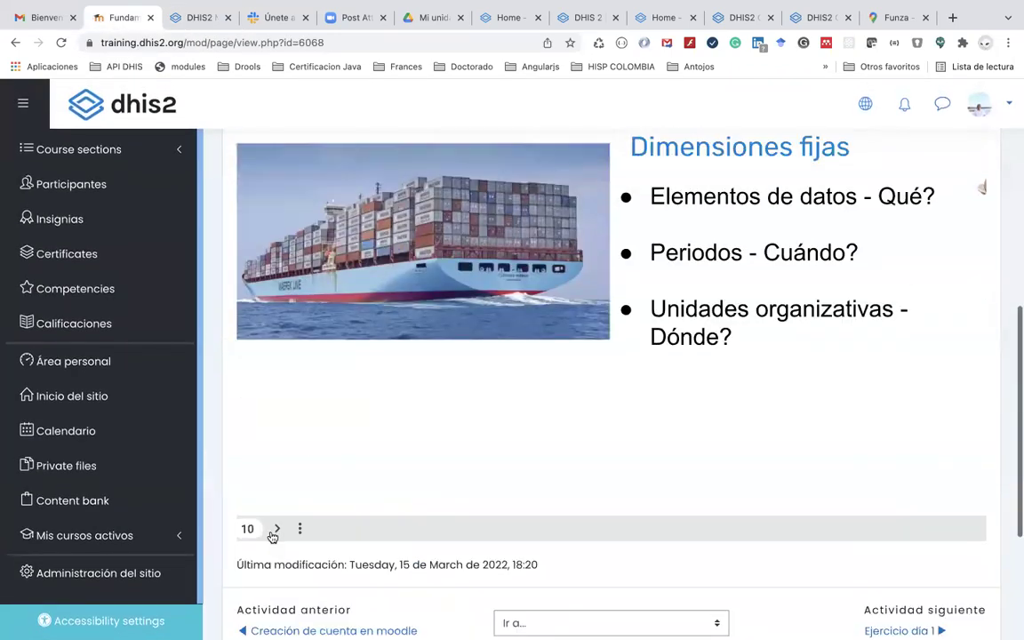
pyautogui.click(276, 528)
pyautogui.scroll(4, 277, 538)
pyautogui.scroll(-7, 277, 539)
pyautogui.scroll(7, 276, 537)
pyautogui.scroll(-4, 276, 536)
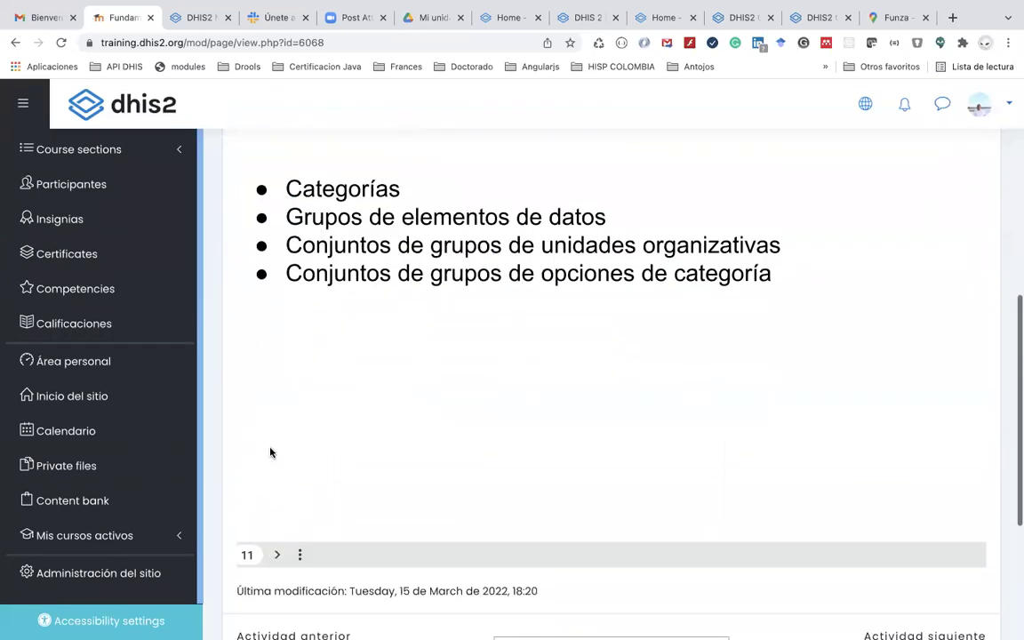
pyautogui.scroll(-2, 275, 463)
# Advance the day 1 presentation past the Unidades Organizativas title slide to the content slide on organisation units
pyautogui.scroll(4, 277, 418)
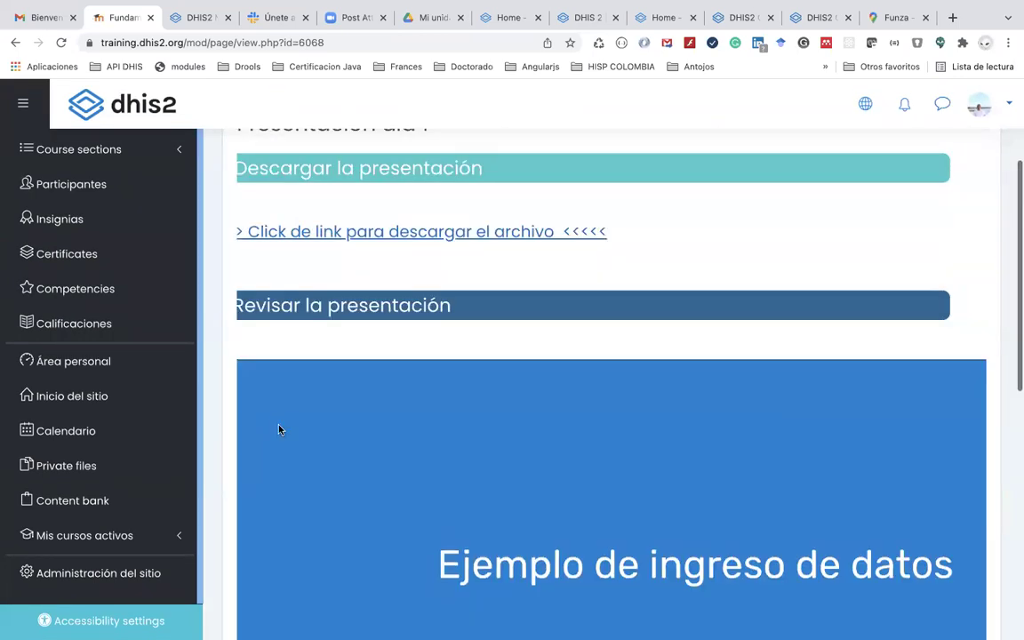
pyautogui.scroll(-4, 278, 430)
pyautogui.click(277, 288)
pyautogui.scroll(4, 276, 288)
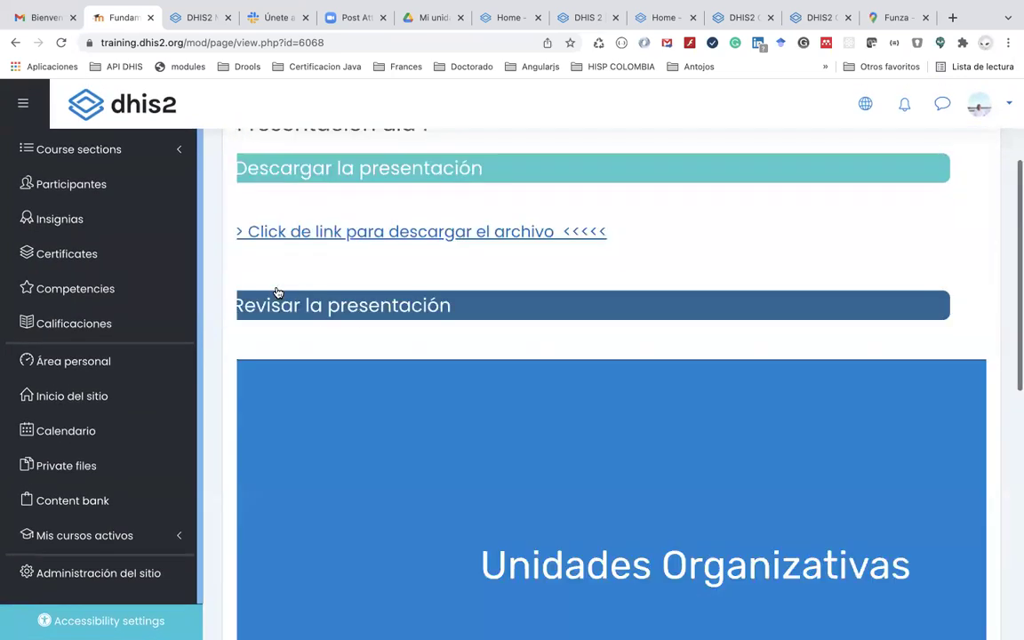
pyautogui.scroll(-7, 278, 292)
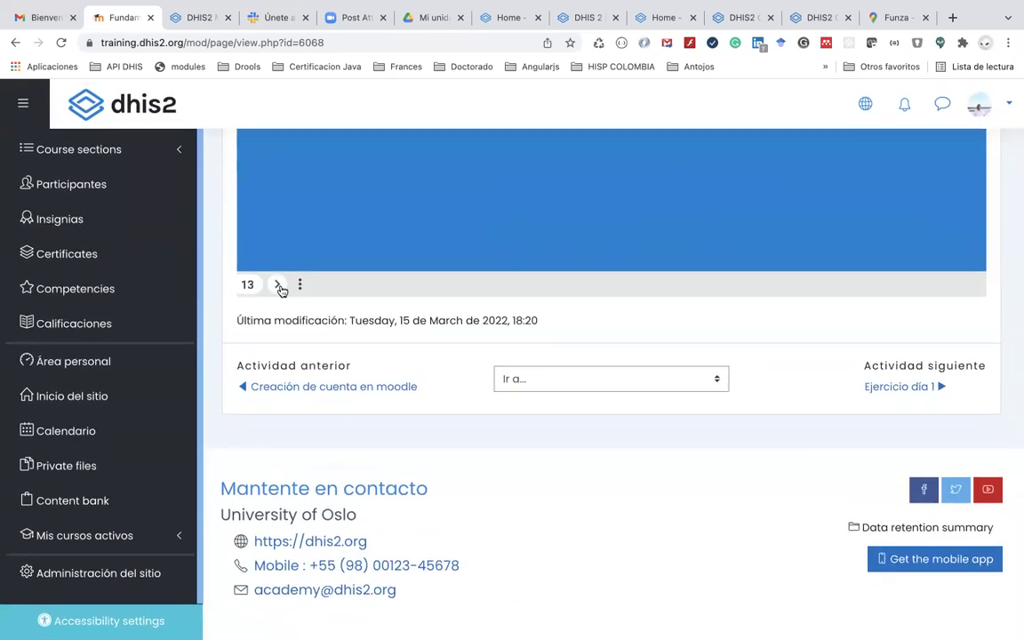
pyautogui.scroll(8, 281, 291)
pyautogui.scroll(3, 285, 267)
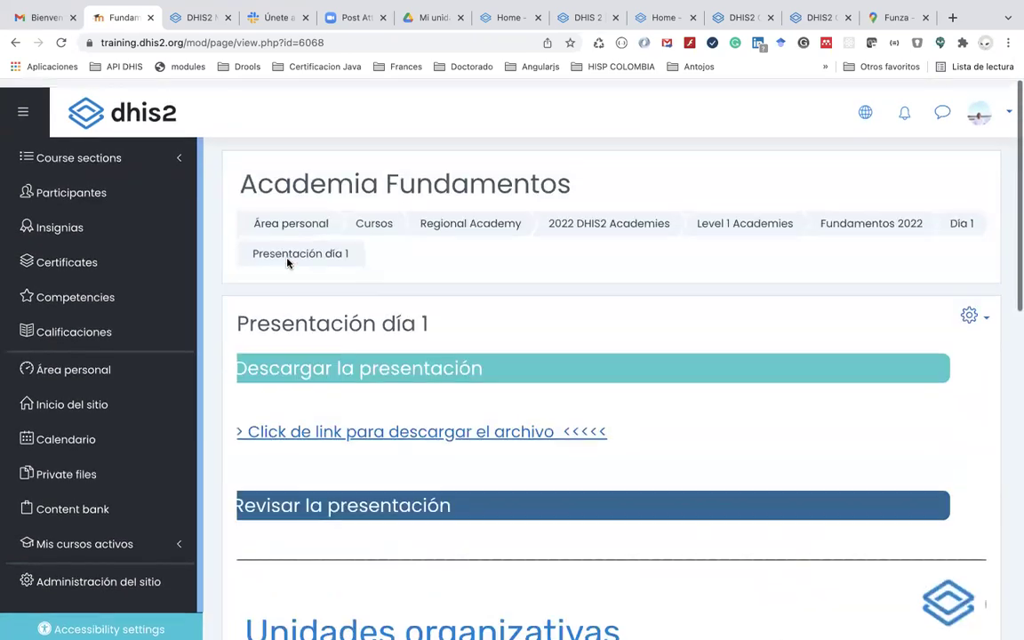
# Go to the course's Día 1 section and open the Asistencia día 1 quiz
pyautogui.scroll(-1, 287, 262)
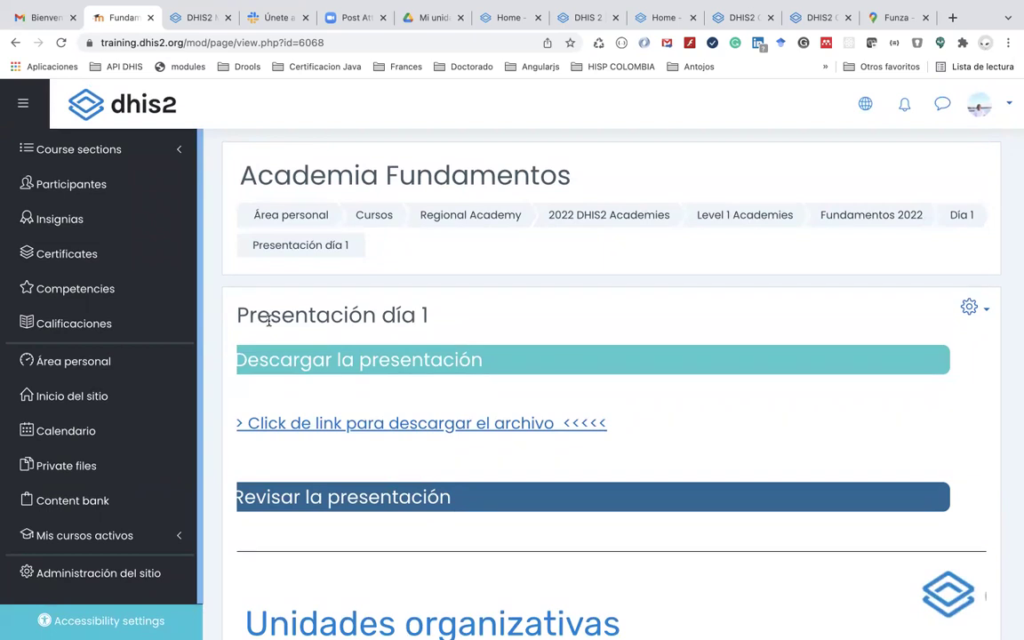
pyautogui.scroll(-1, 268, 320)
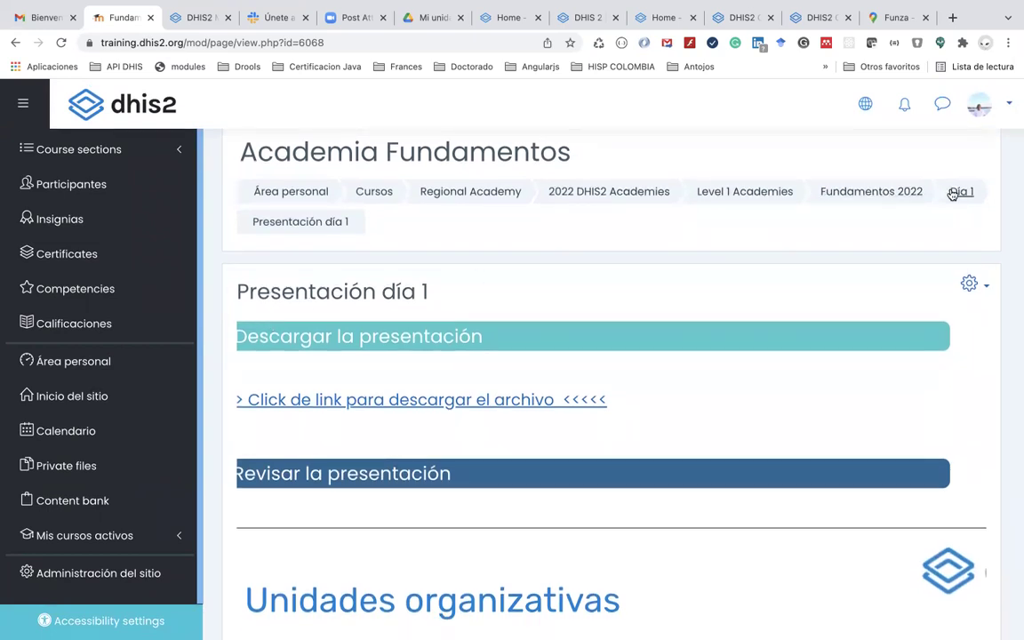
pyautogui.click(953, 193)
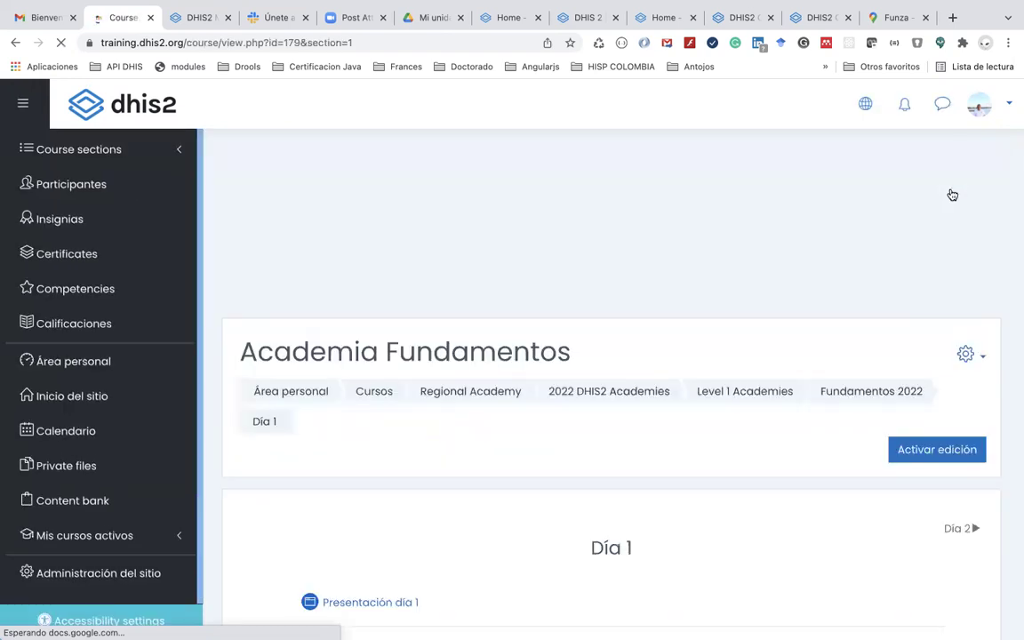
pyautogui.scroll(-4, 953, 194)
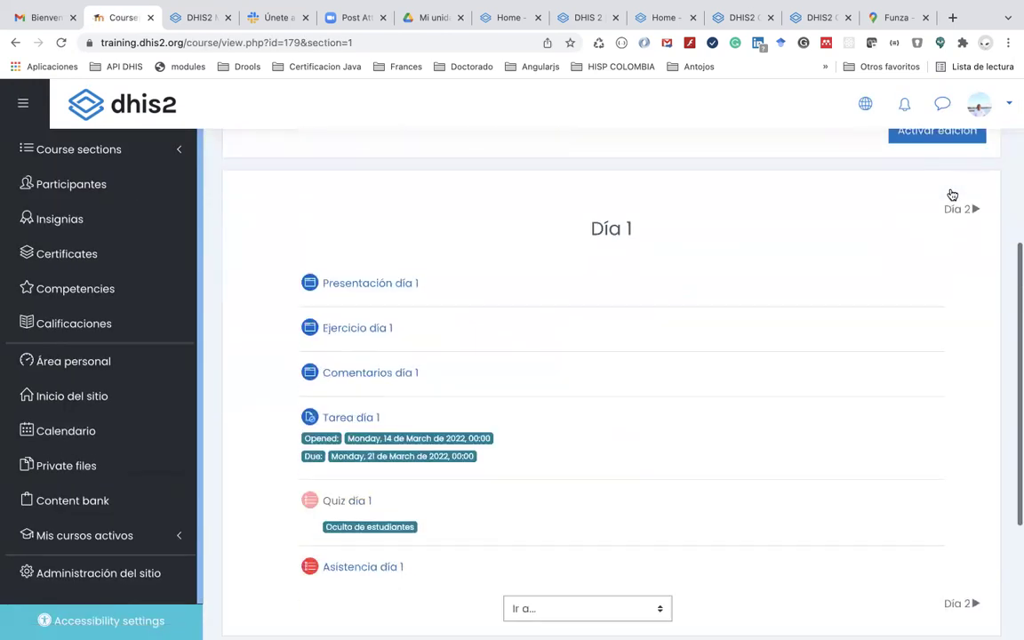
pyautogui.scroll(-2, 583, 233)
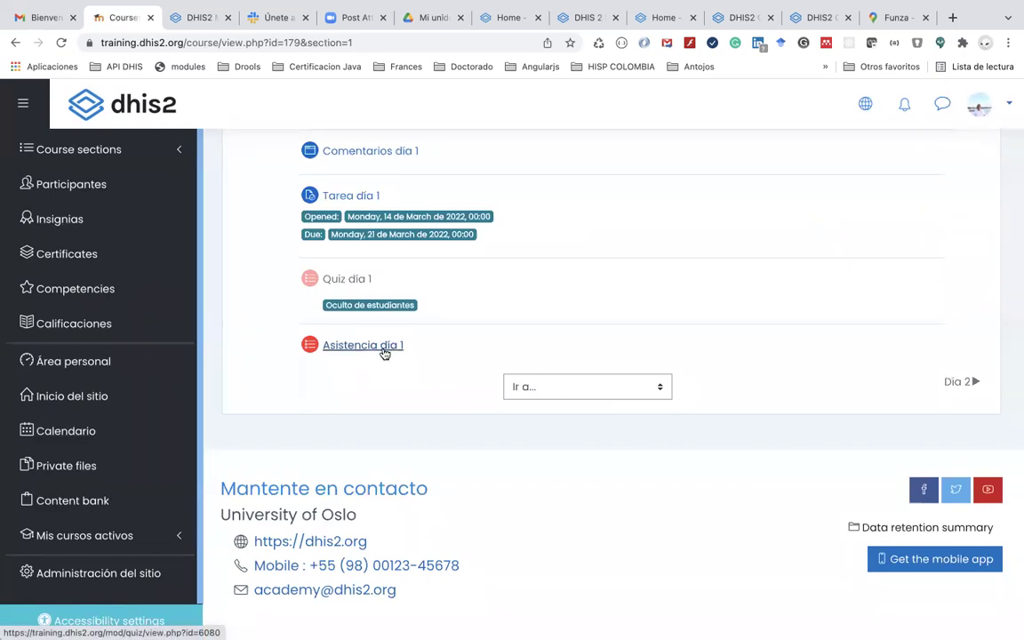
pyautogui.click(384, 348)
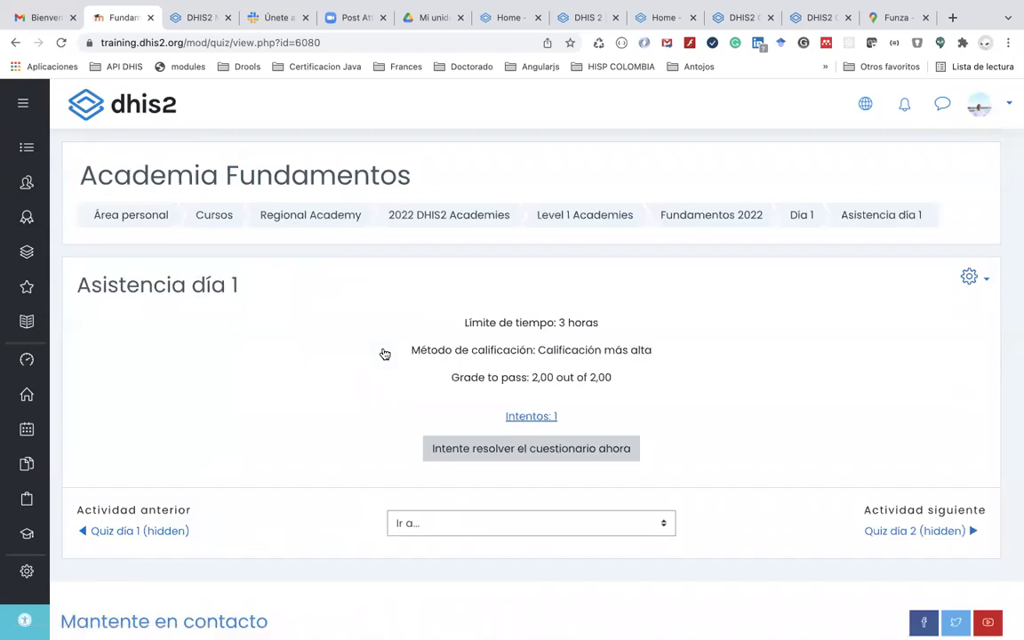
# Open the attempts report of the Asistencia día 1 quiz and review its options
pyautogui.click(530, 417)
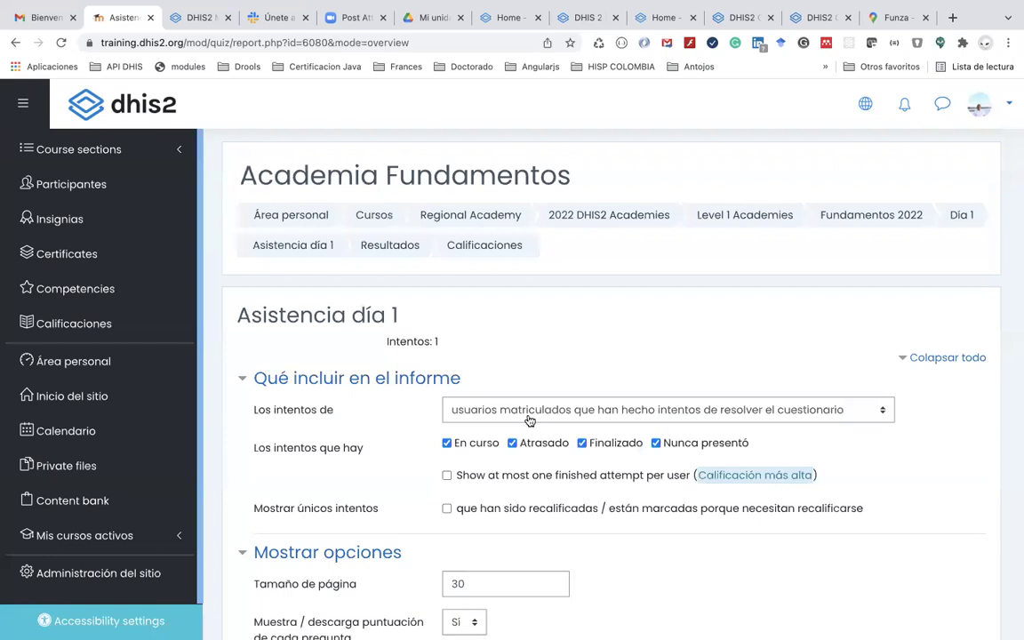
pyautogui.scroll(-3, 530, 421)
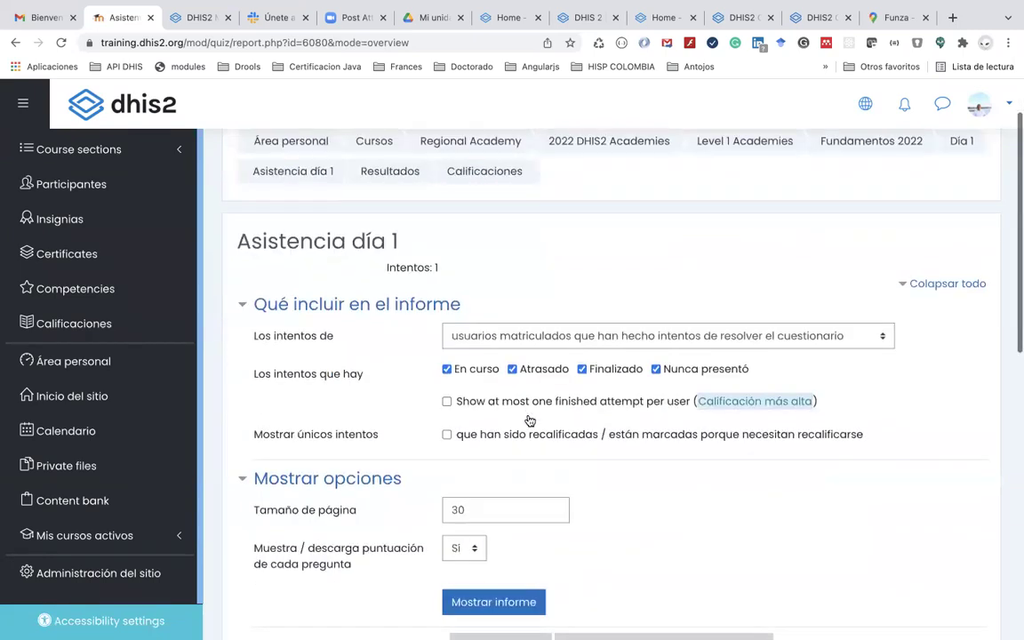
pyautogui.scroll(-3, 530, 420)
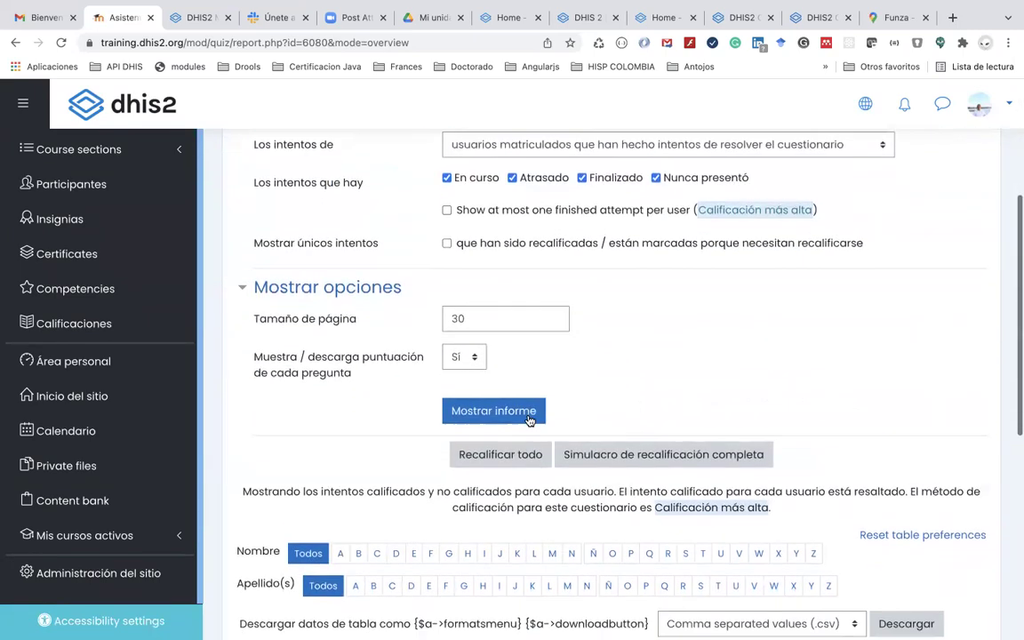
pyautogui.scroll(6, 530, 420)
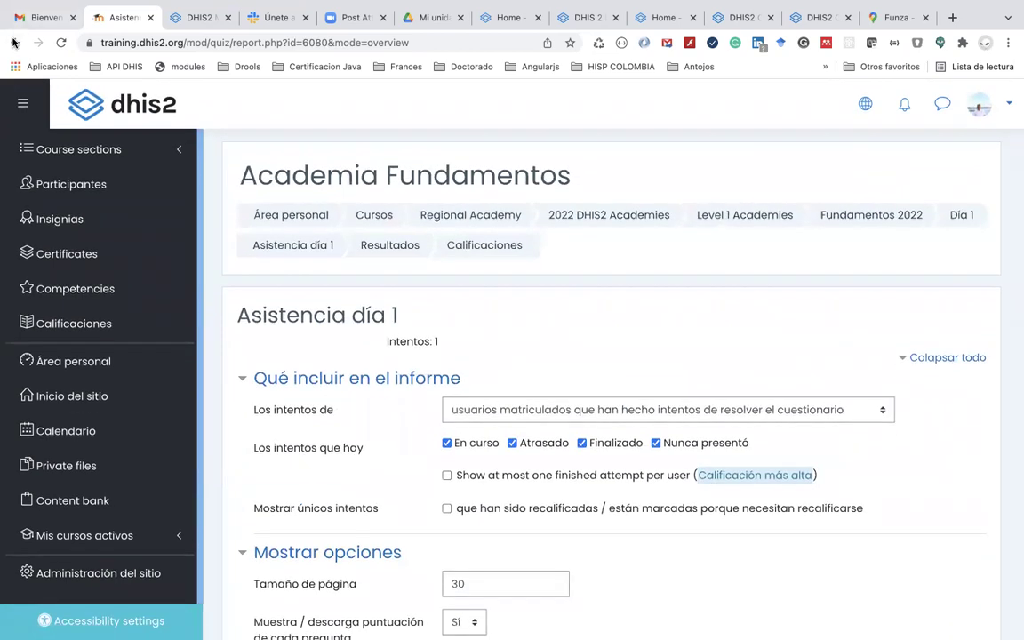
# Return to the Asistencia día 1 quiz page and start an attempt, accepting the 3-hour time limit
pyautogui.click(15, 42)
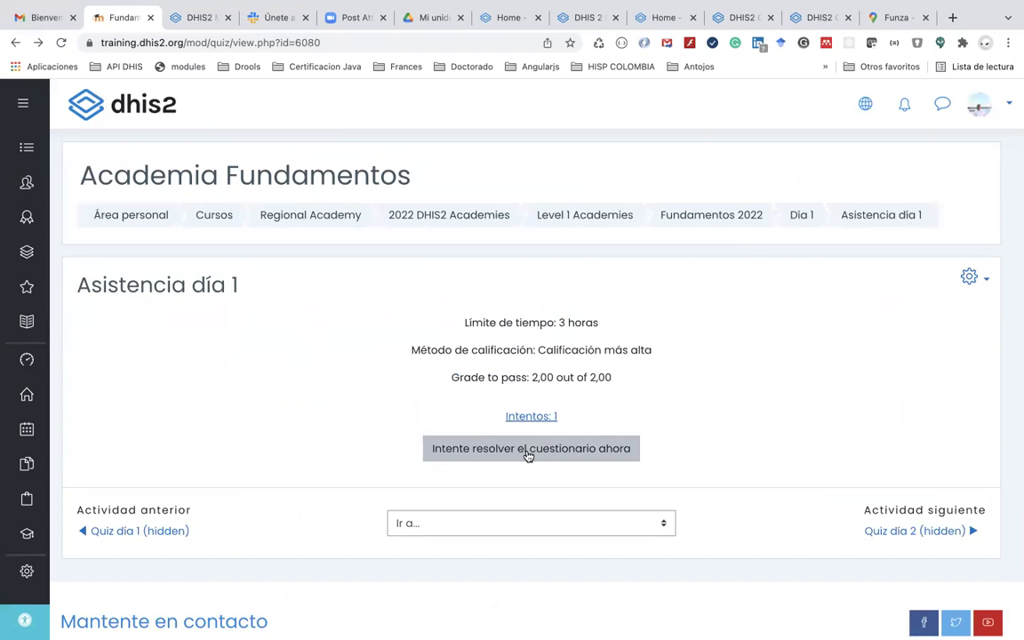
pyautogui.click(529, 450)
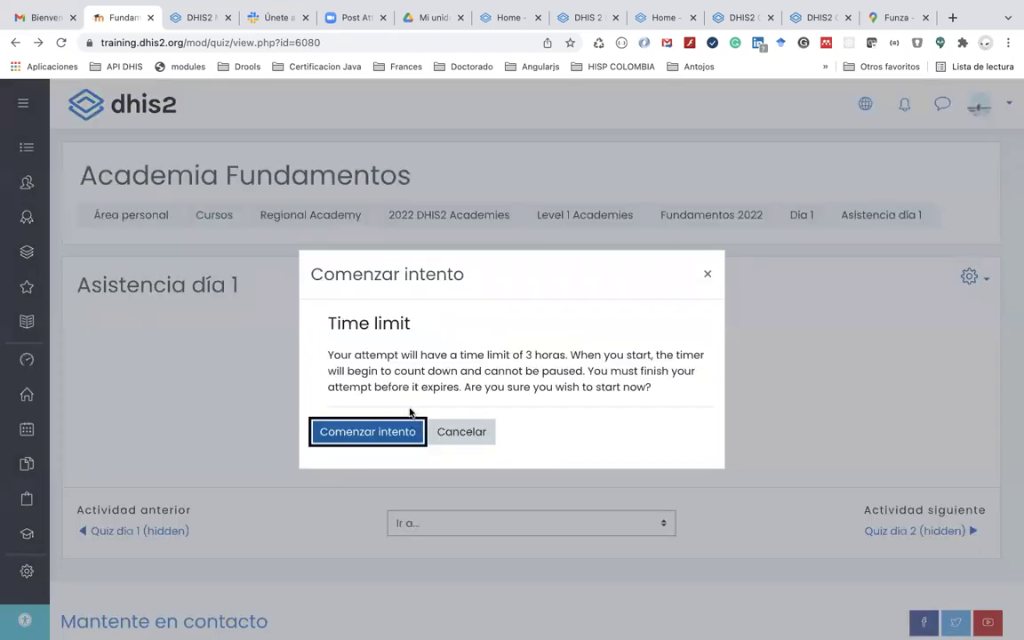
pyautogui.click(400, 440)
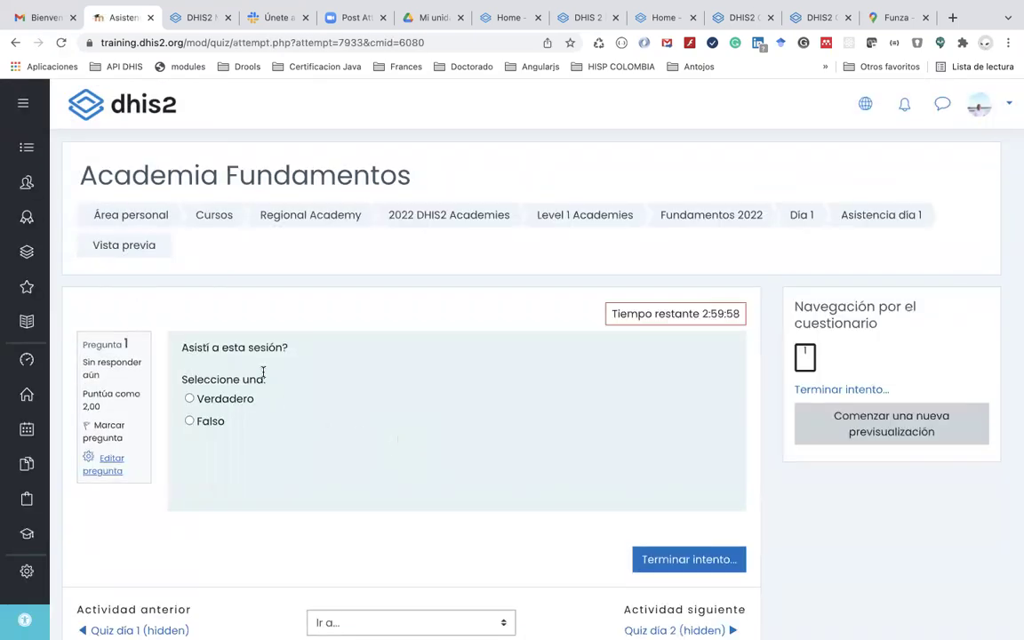
# Answer Verdadero to the attendance question, submit and finish the attempt, and check the attempt review
pyautogui.click(191, 399)
pyautogui.scroll(-3, 480, 445)
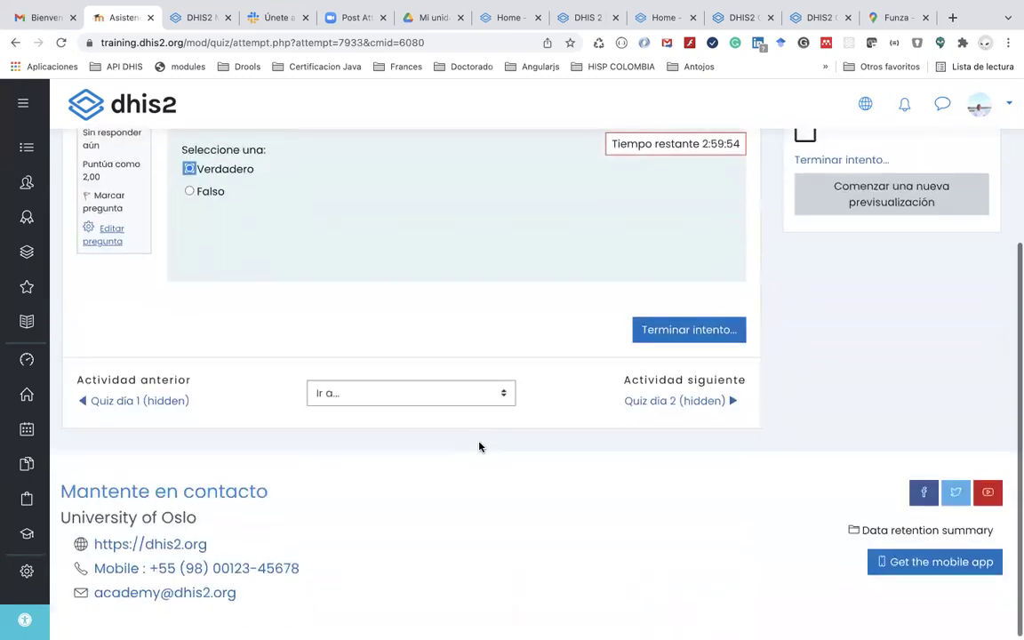
pyautogui.click(671, 335)
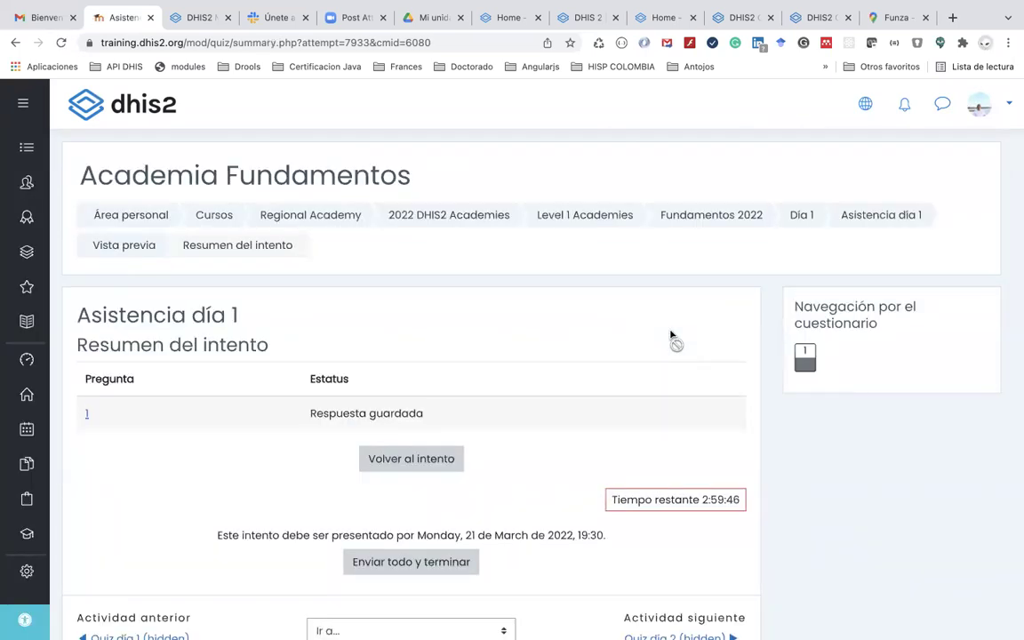
pyautogui.scroll(-3, 673, 338)
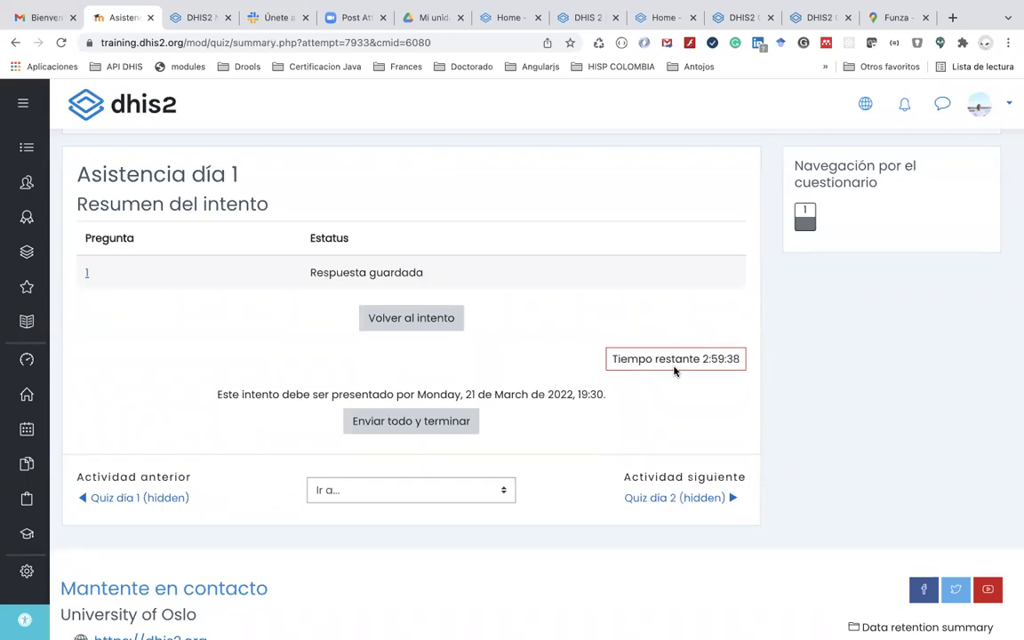
pyautogui.click(444, 425)
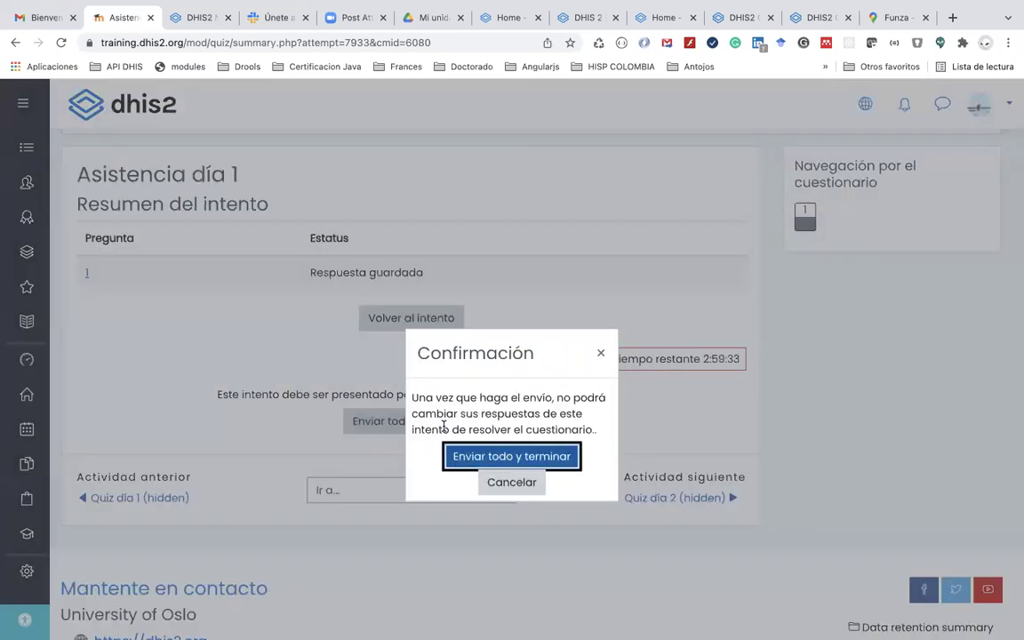
pyautogui.click(479, 459)
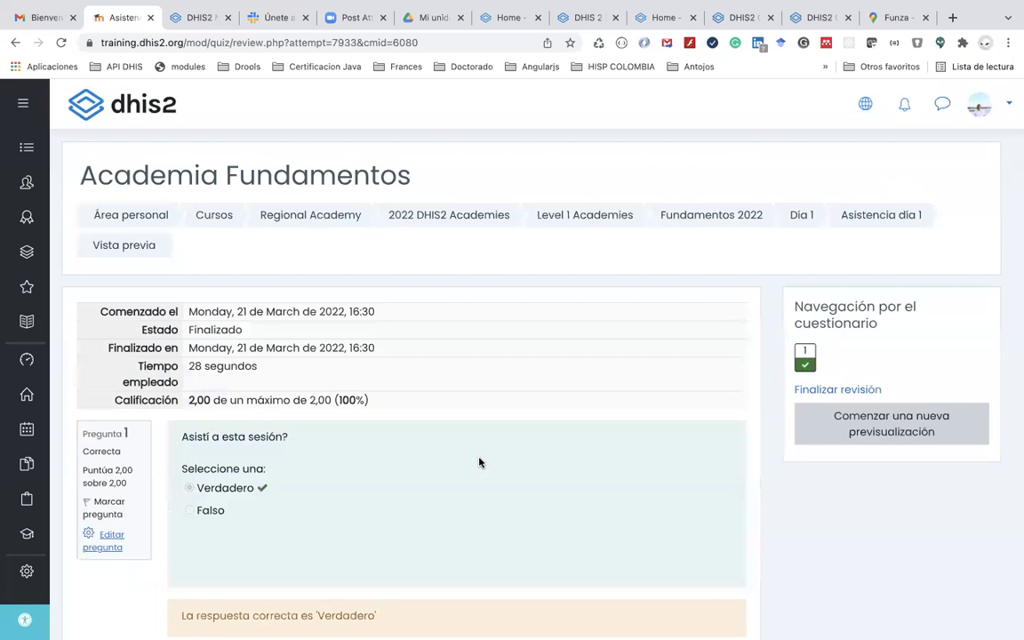
pyautogui.scroll(-3, 479, 462)
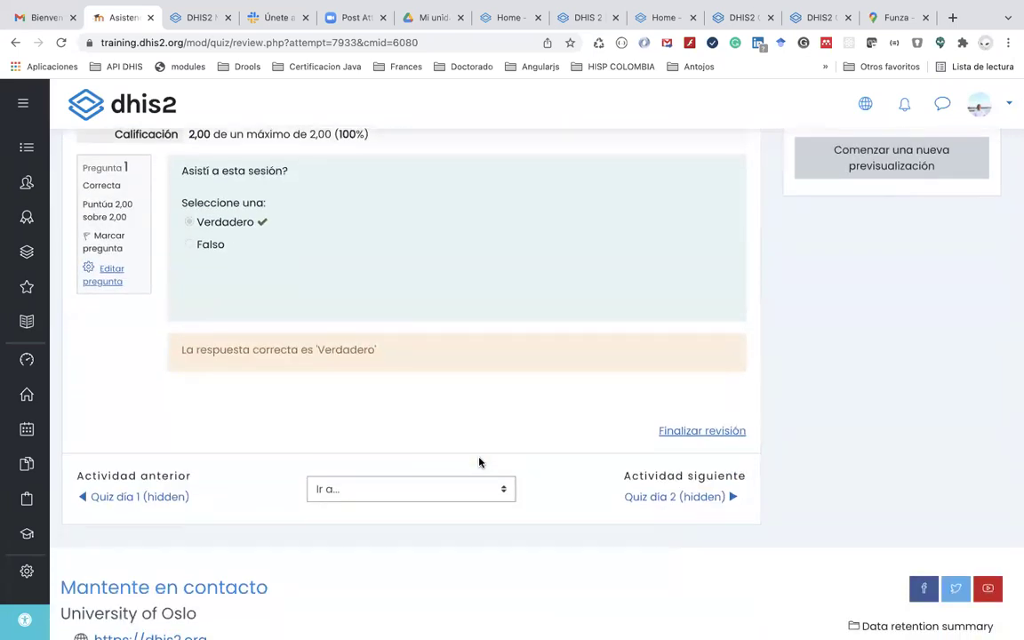
pyautogui.scroll(3, 480, 462)
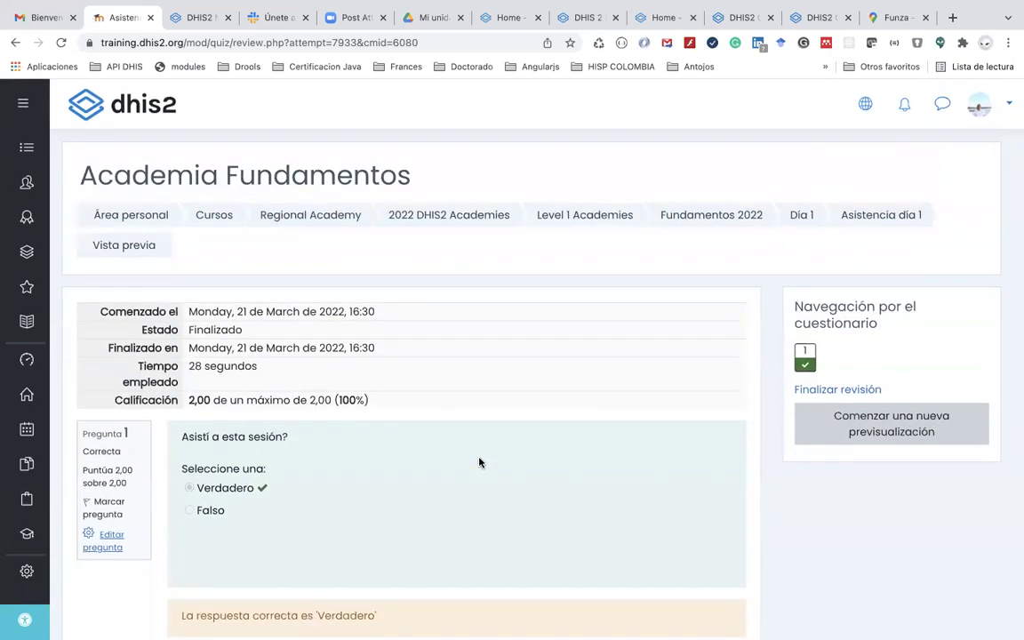
# Return to the course's Día 1 section and turn on editing mode
pyautogui.click(13, 44)
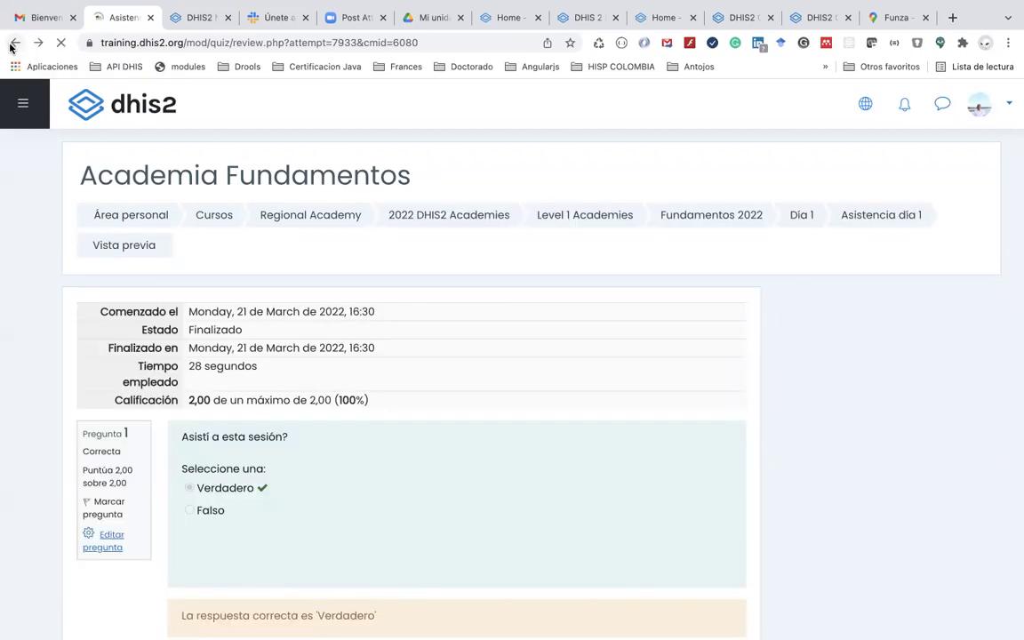
pyautogui.click(787, 216)
pyautogui.scroll(-10, 646, 388)
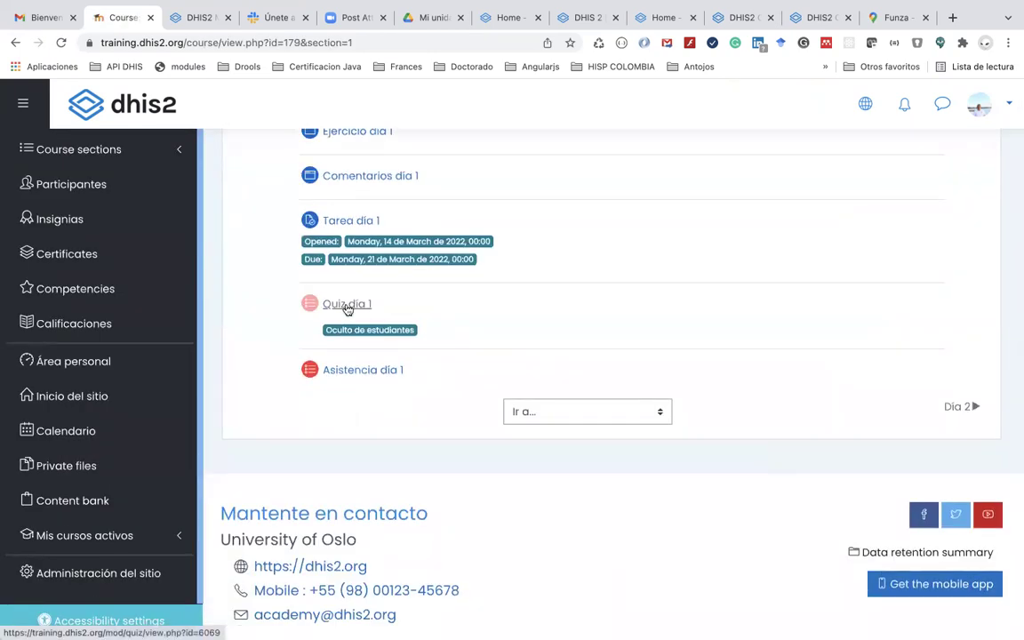
pyautogui.scroll(5, 526, 336)
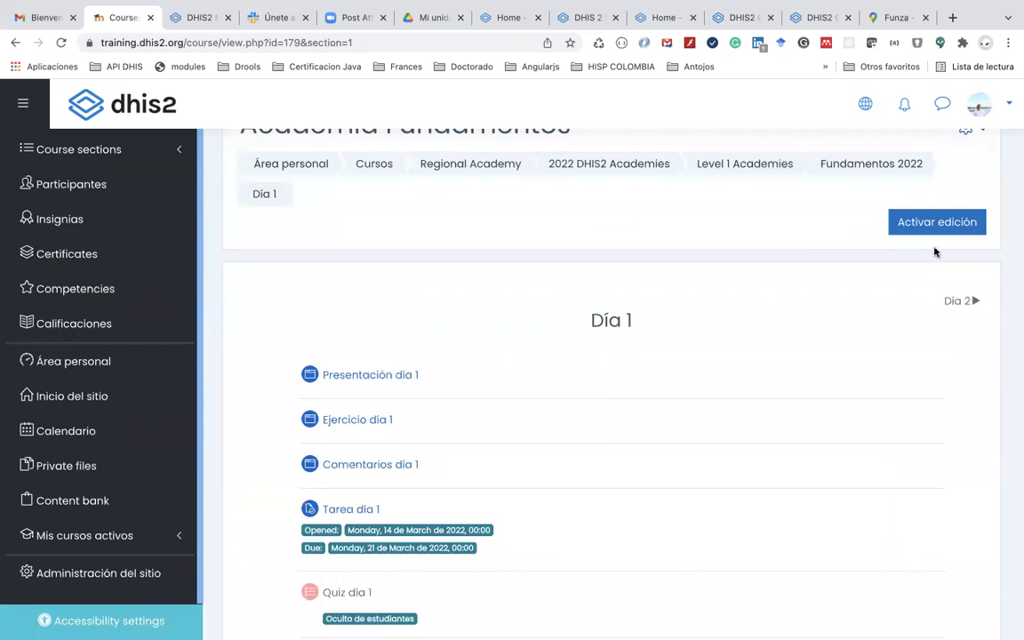
pyautogui.click(939, 223)
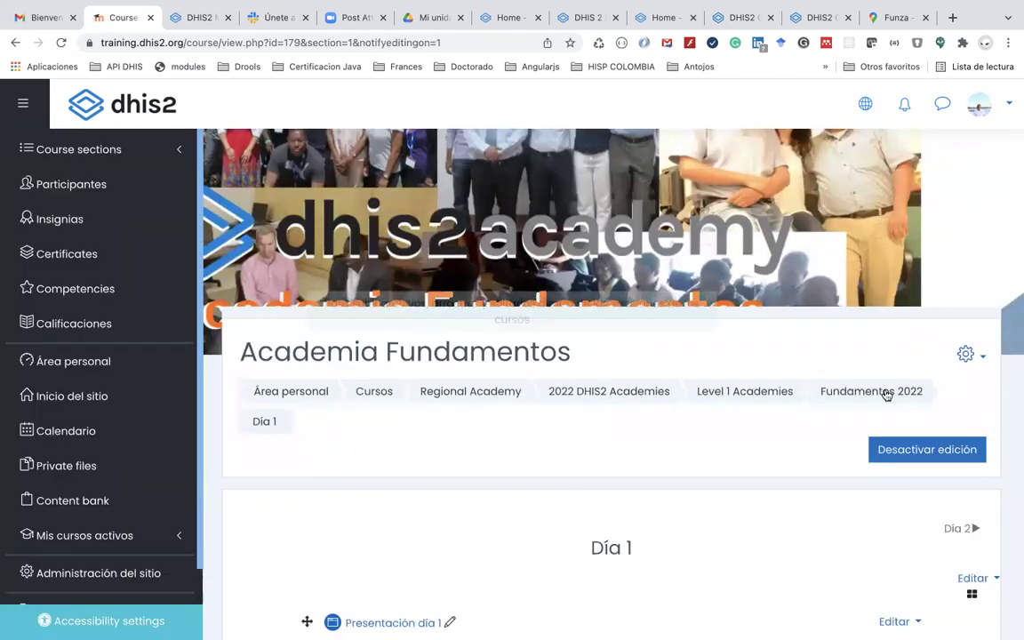
# Edit the settings of Quiz día 1 and enable its opening and closing dates under Temporalización
pyautogui.scroll(-5, 886, 395)
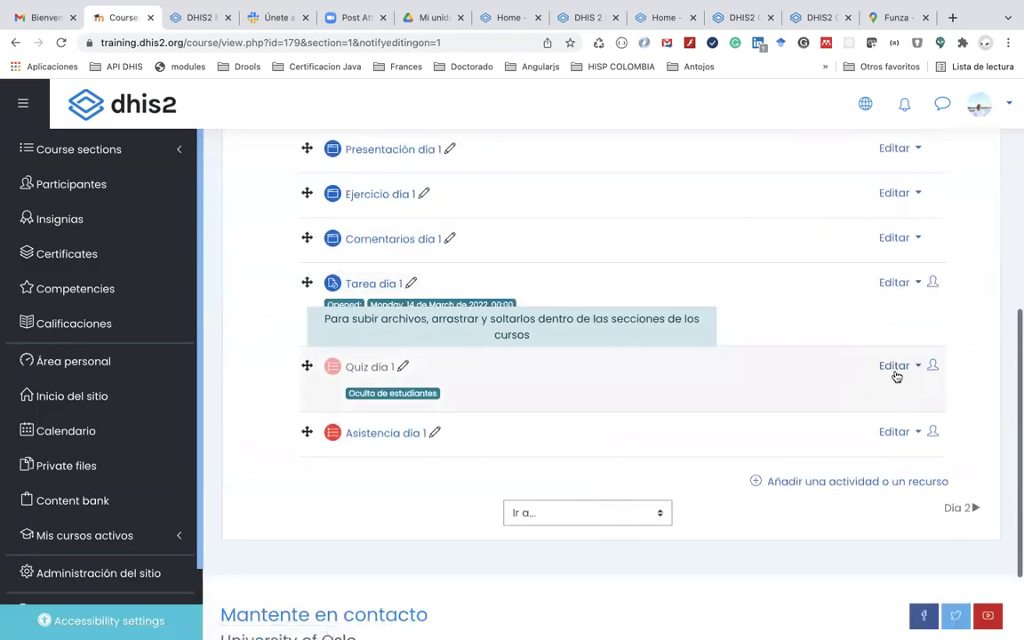
pyautogui.click(896, 371)
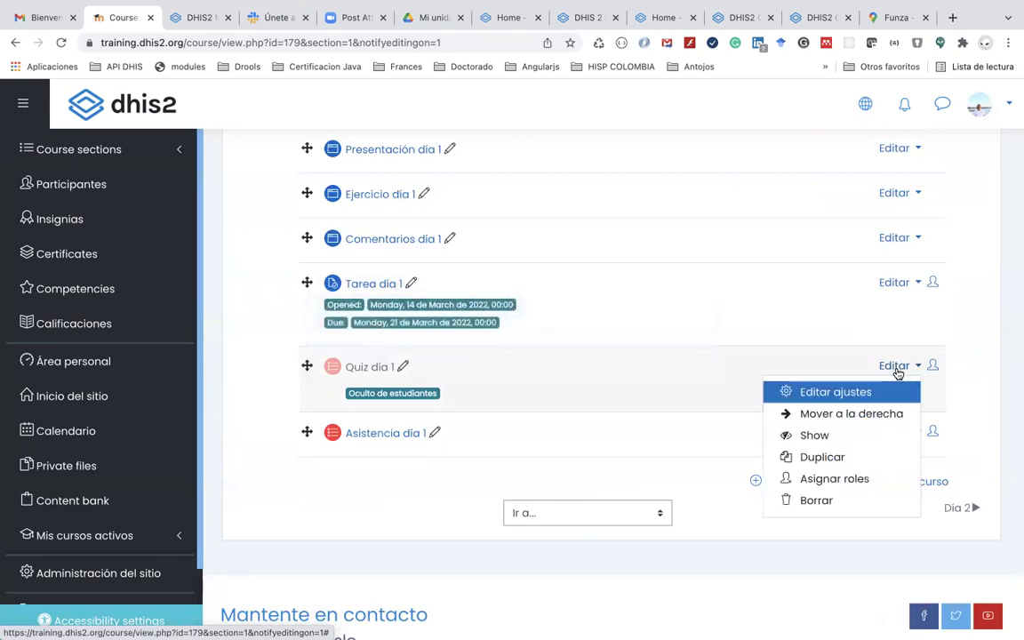
pyautogui.click(874, 394)
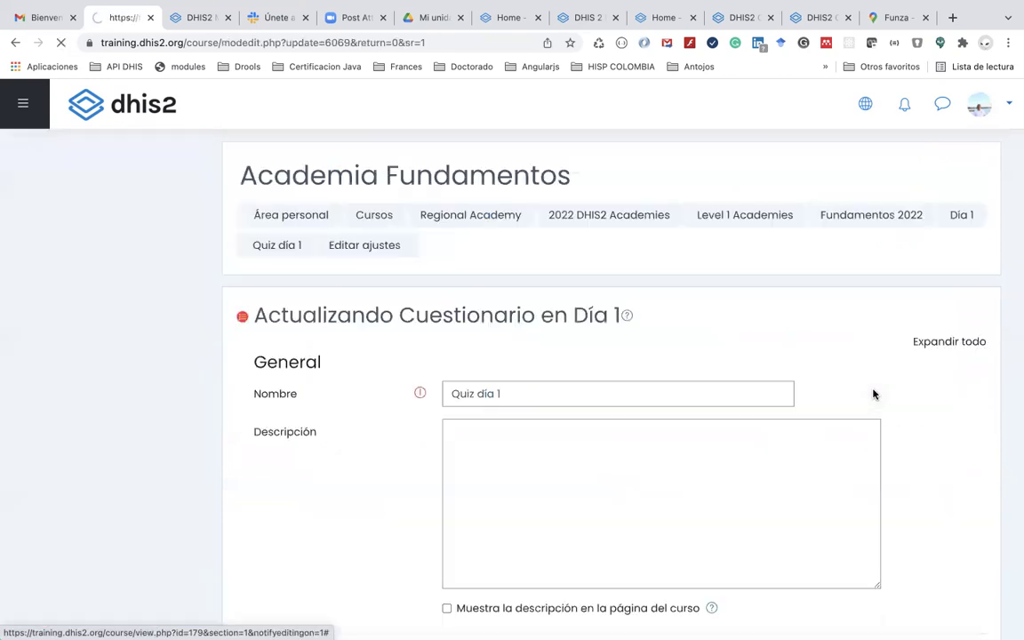
pyautogui.scroll(-10, 874, 394)
pyautogui.scroll(-3, 874, 394)
pyautogui.scroll(3, 873, 393)
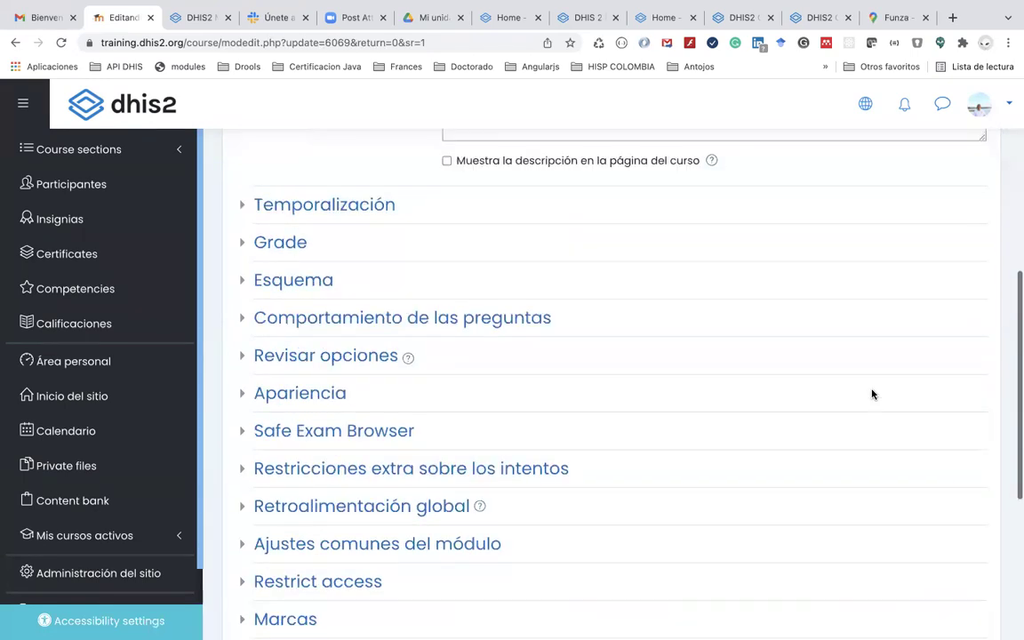
pyautogui.click(351, 206)
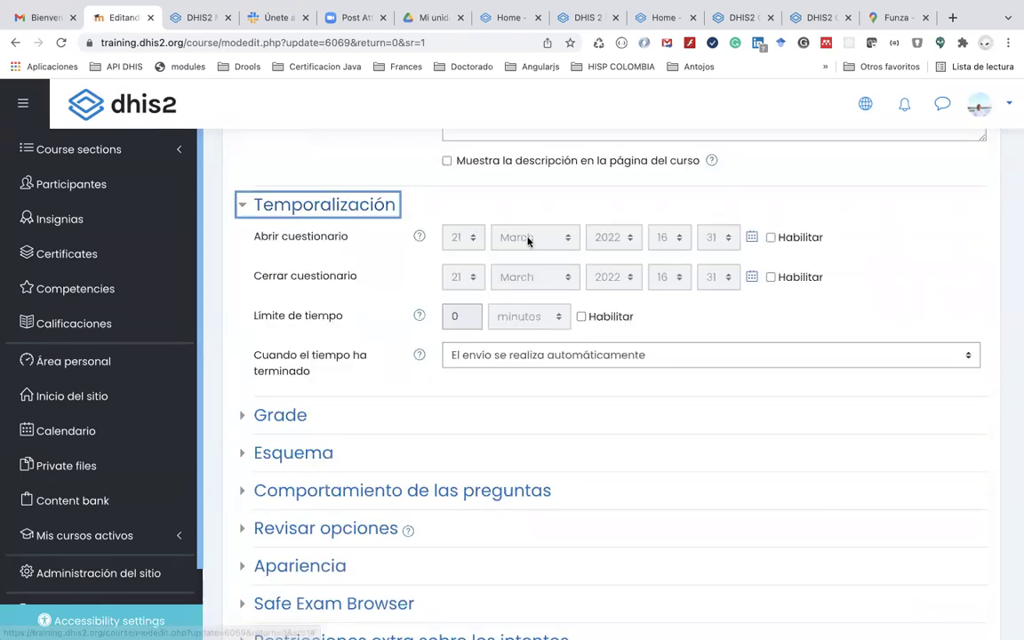
pyautogui.click(770, 237)
pyautogui.click(771, 276)
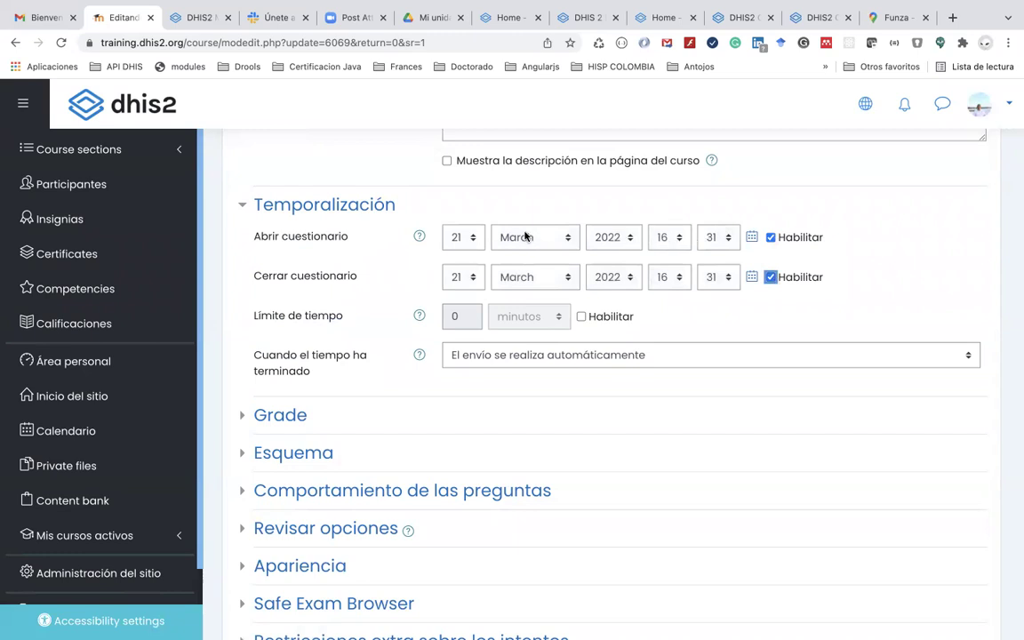
# Set the quiz's opening hour to 08 and closing hour to 23, saving the changes and returning to the course
pyautogui.click(678, 240)
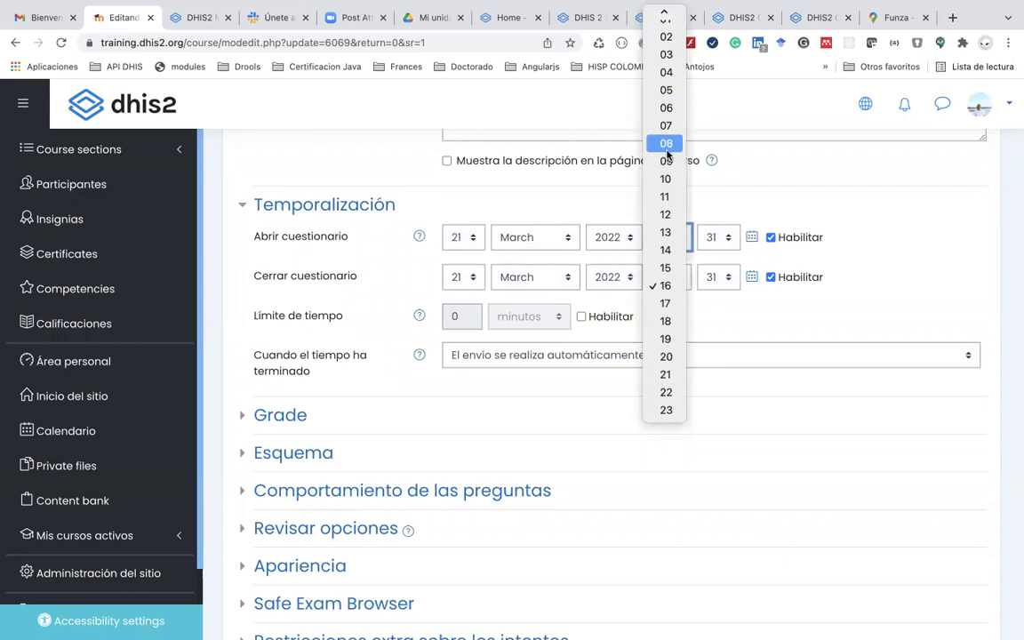
pyautogui.click(666, 144)
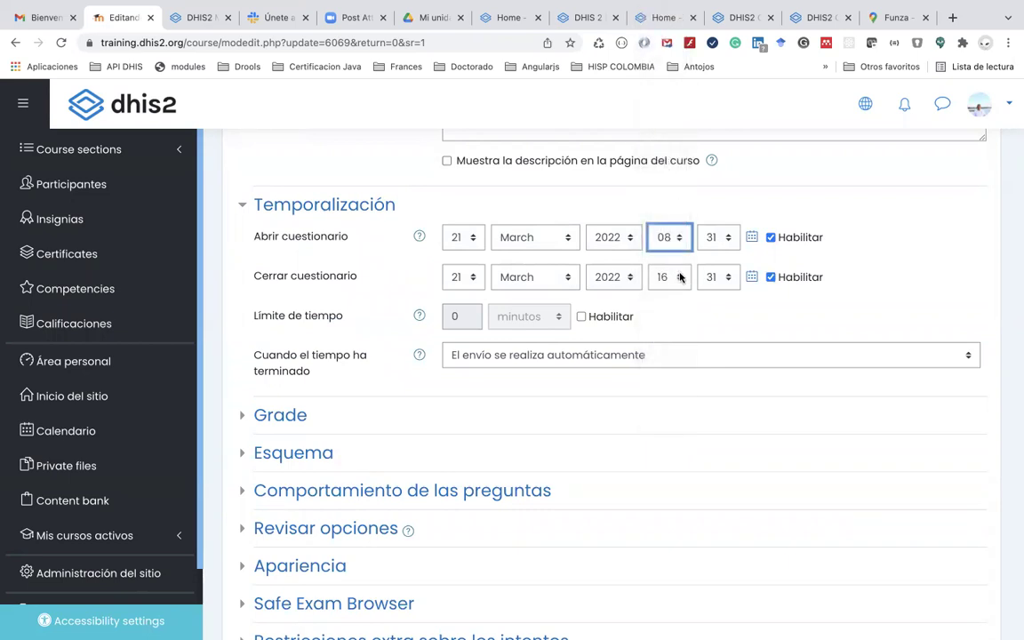
pyautogui.click(679, 278)
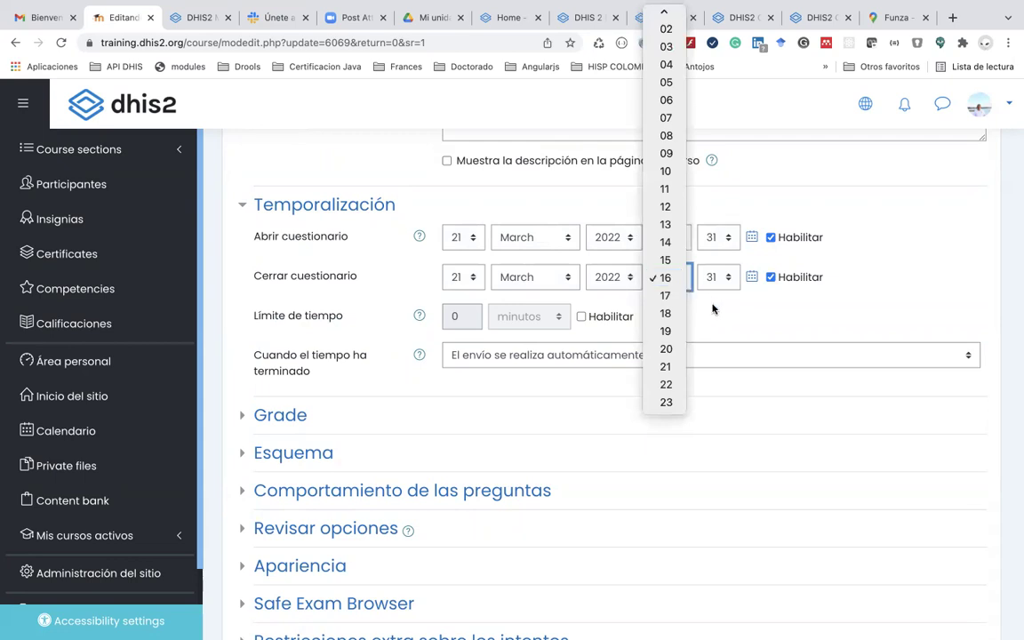
pyautogui.click(675, 405)
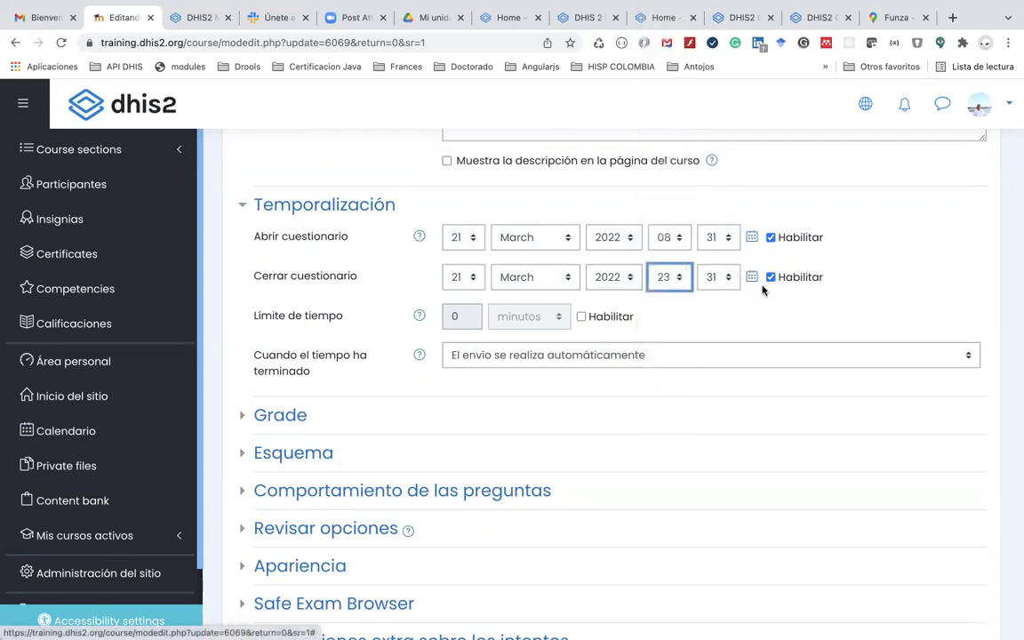
pyautogui.scroll(-2, 748, 311)
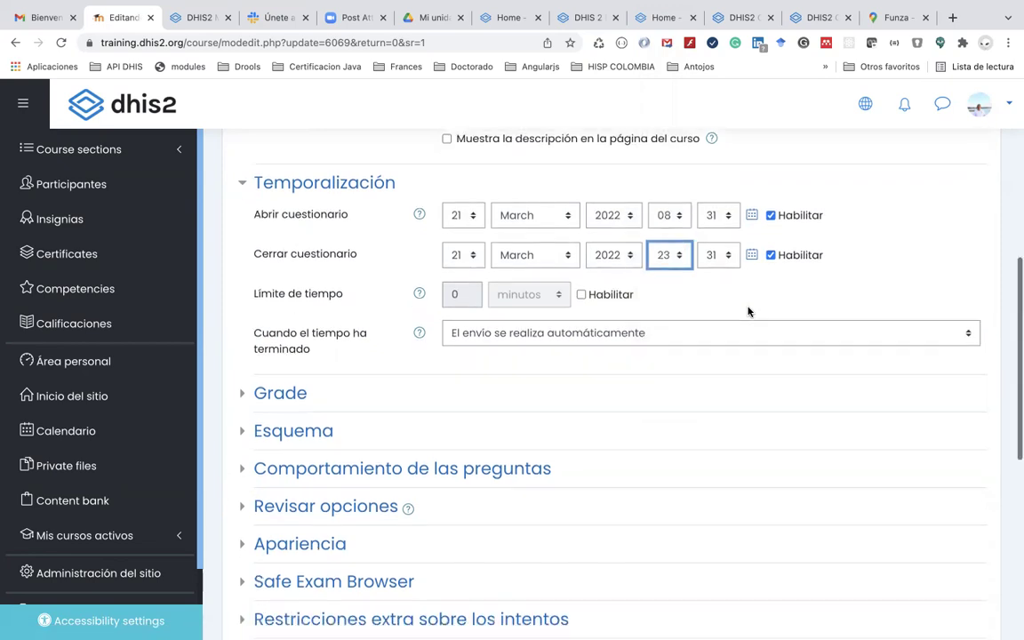
pyautogui.scroll(-2, 748, 311)
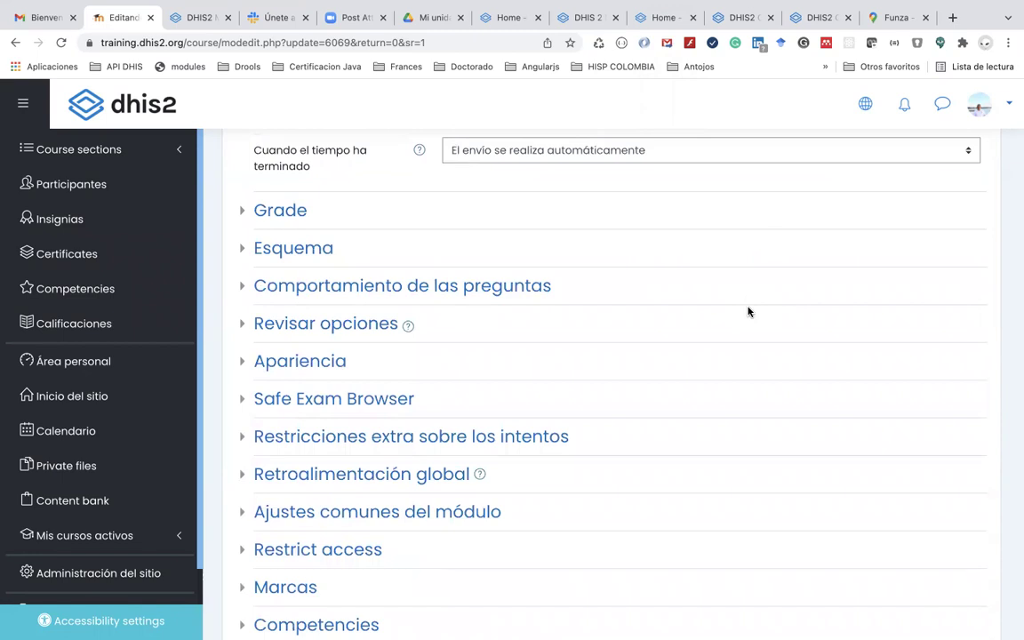
pyautogui.scroll(-5, 748, 311)
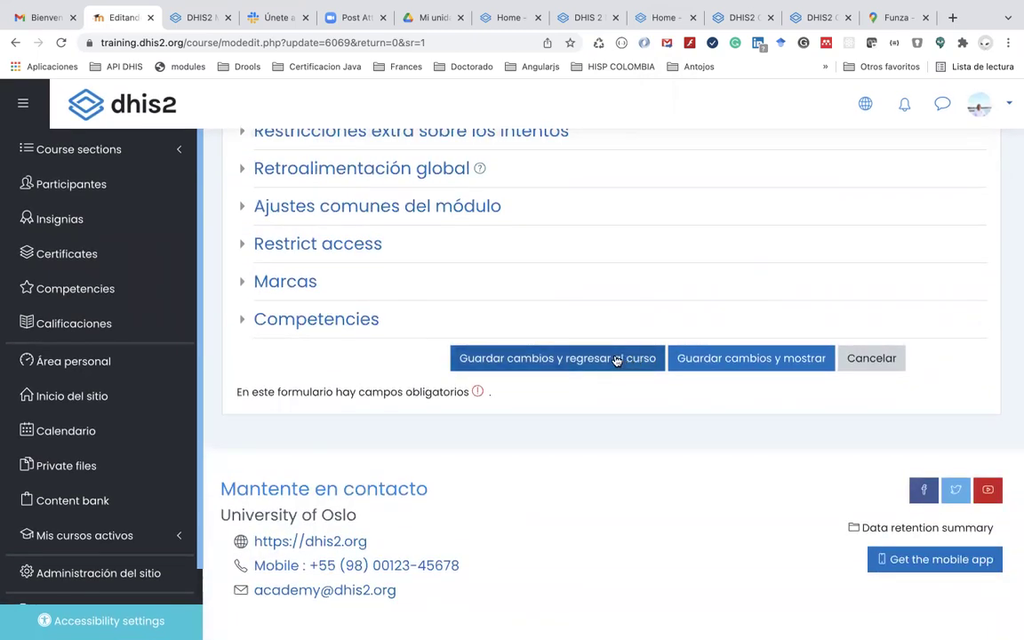
pyautogui.click(617, 360)
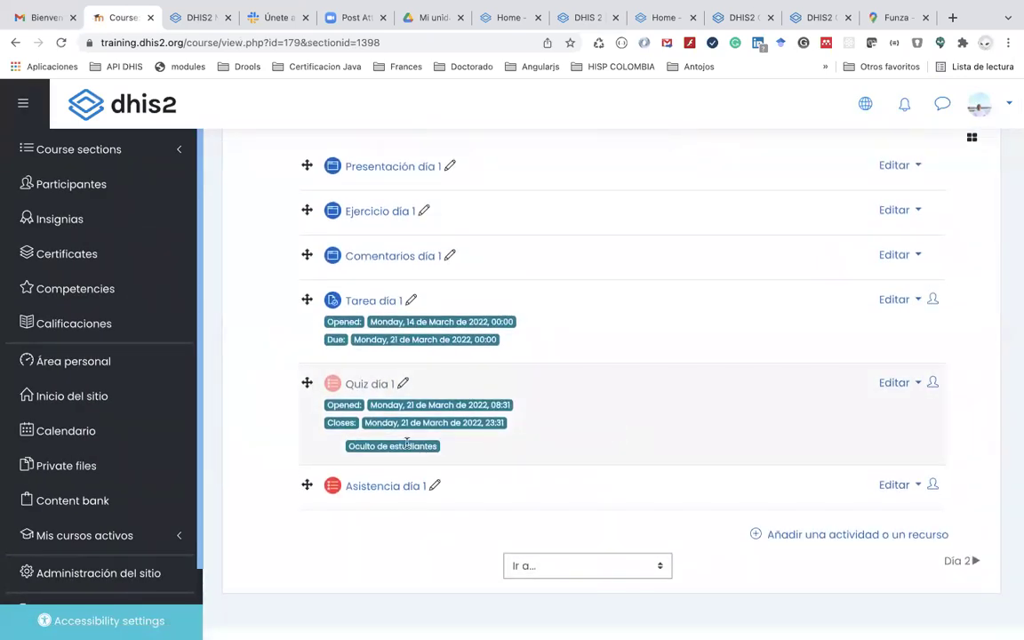
# Make the hidden Quiz día 1 activity visible to students
pyautogui.click(892, 383)
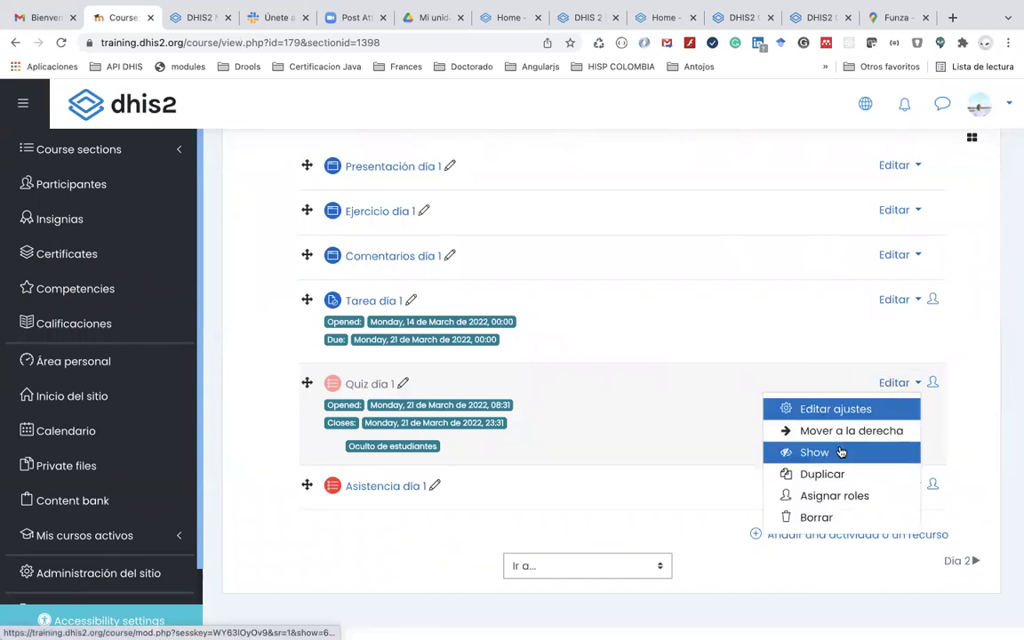
pyautogui.click(841, 450)
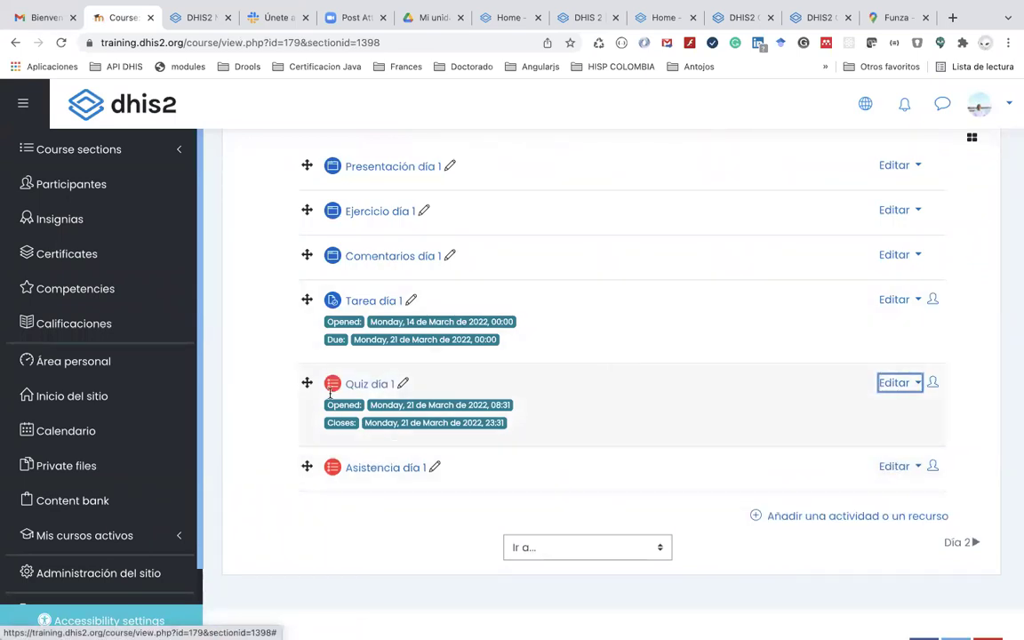
pyautogui.click(251, 386)
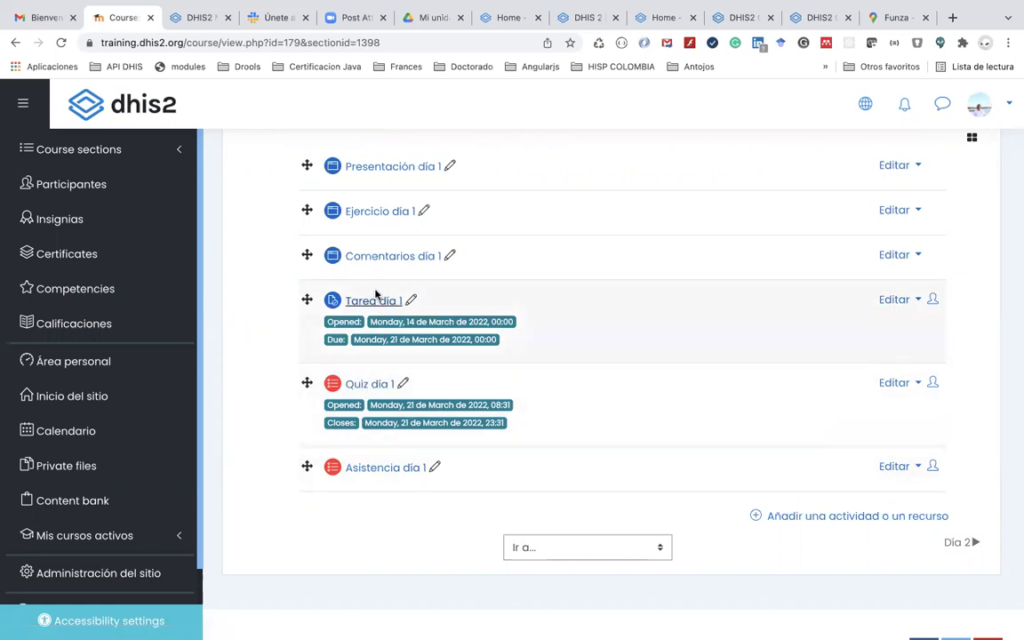
# Open Ejercicio día 1 and review the Parte 1 organisation unit hierarchy and the Parte 2 groups and group sets tables
pyautogui.click(380, 213)
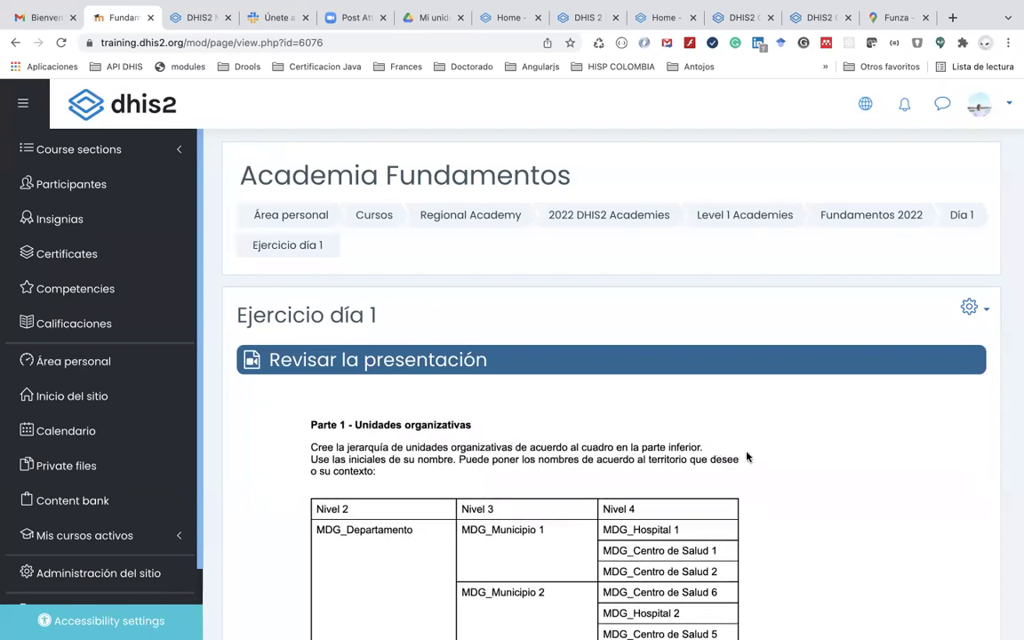
pyautogui.scroll(-2, 929, 463)
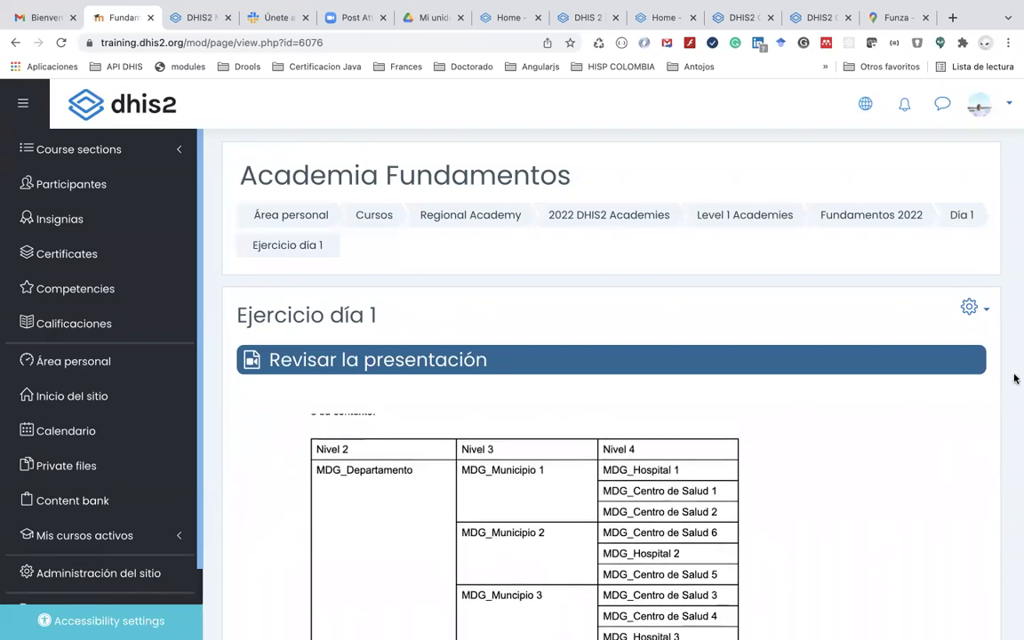
pyautogui.scroll(-1, 1014, 378)
pyautogui.scroll(-2, 1015, 379)
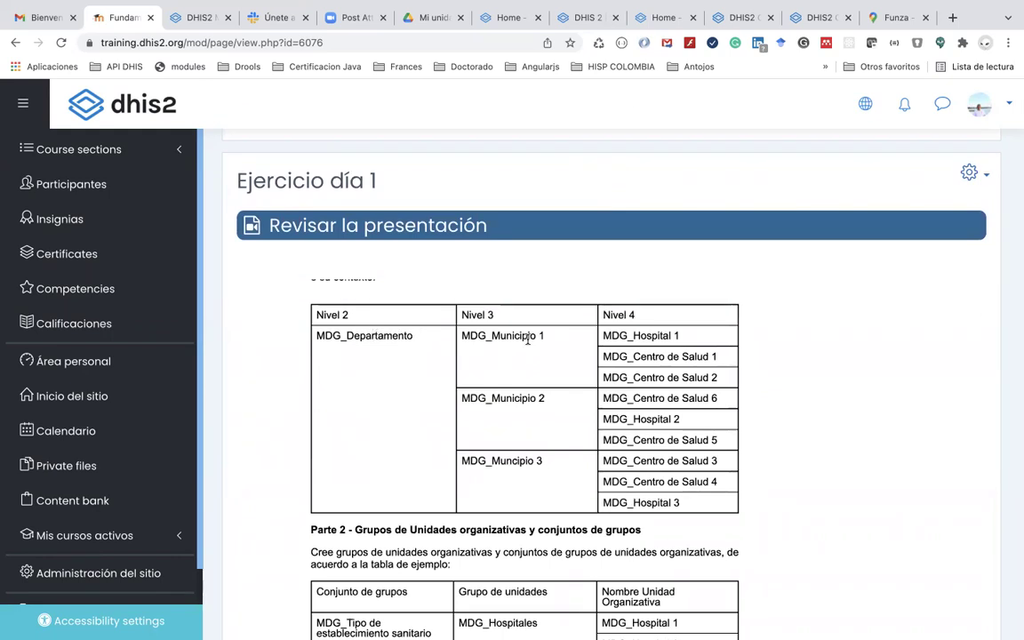
pyautogui.scroll(-3, 658, 456)
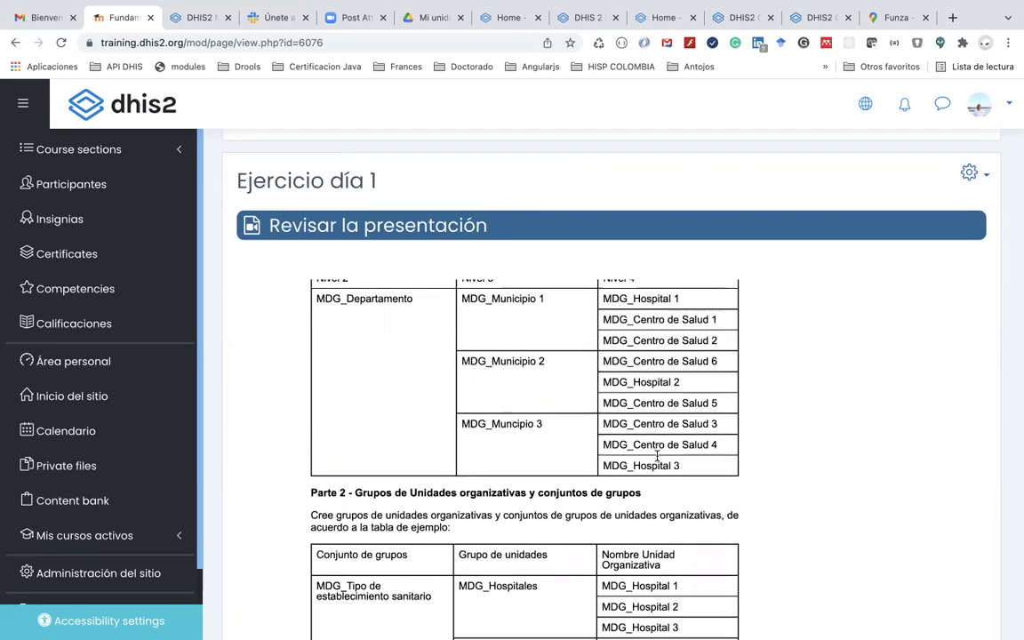
pyautogui.scroll(3, 658, 456)
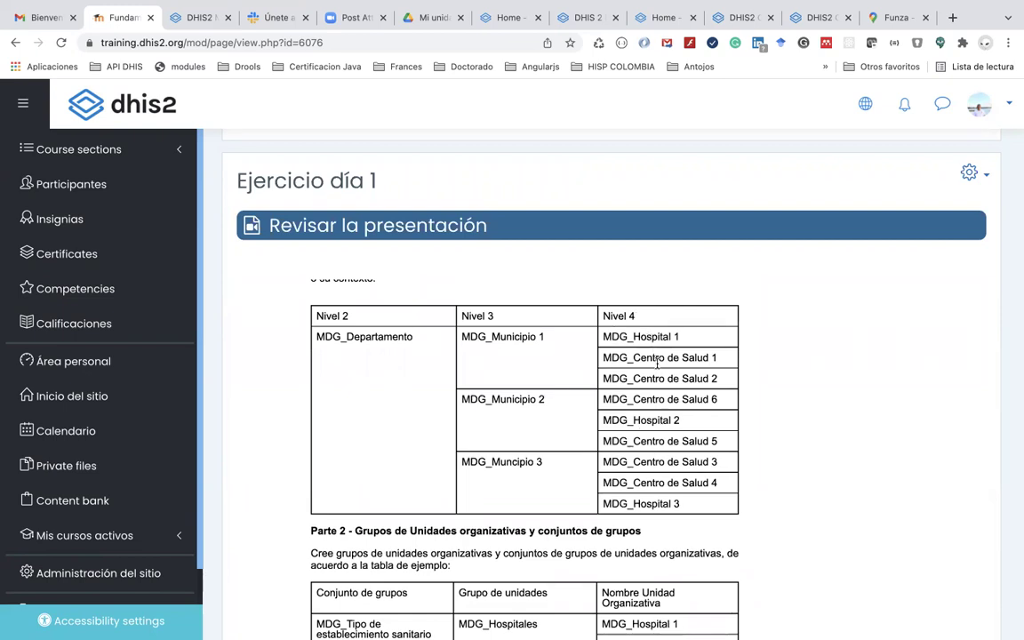
pyautogui.scroll(-2, 659, 402)
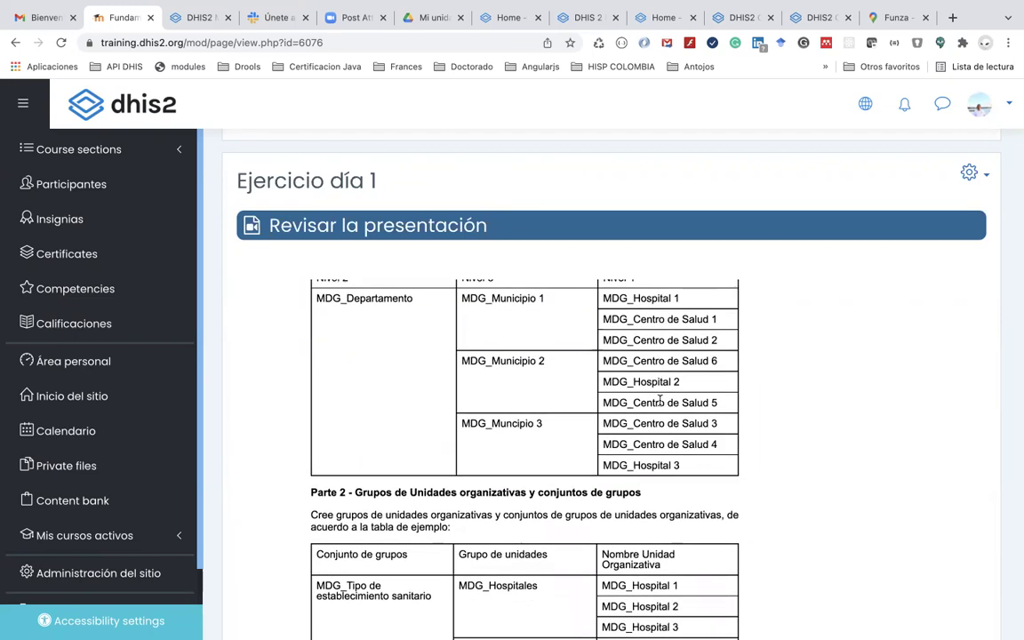
pyautogui.scroll(-3, 659, 402)
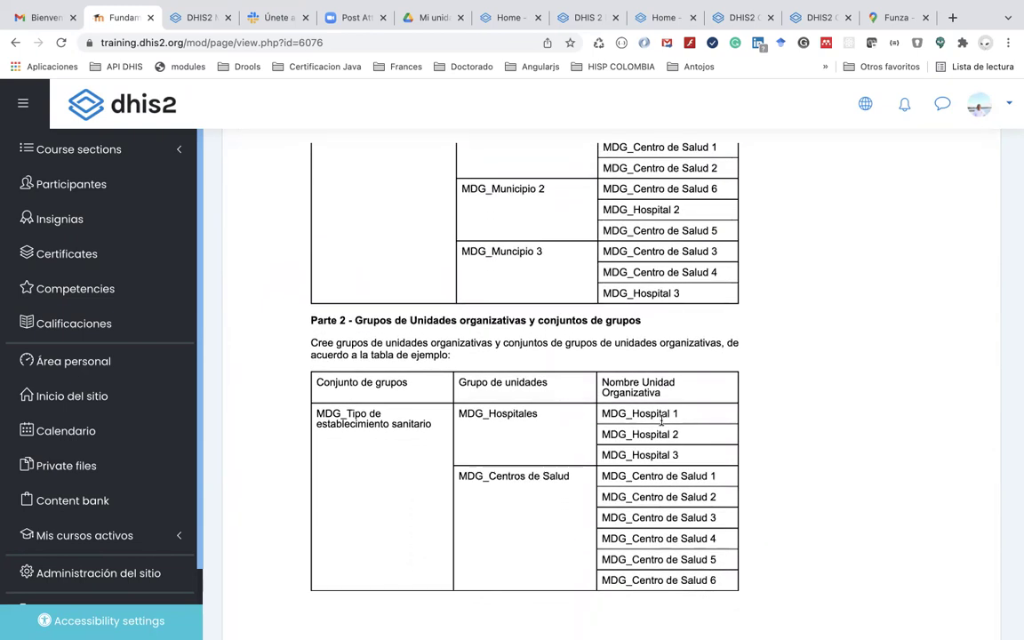
# Compare the exercise's Nivel 2 to Nivel 4 hierarchy table with the MDG_Tipo de establecimiento sanitario group set table
pyautogui.scroll(3, 661, 421)
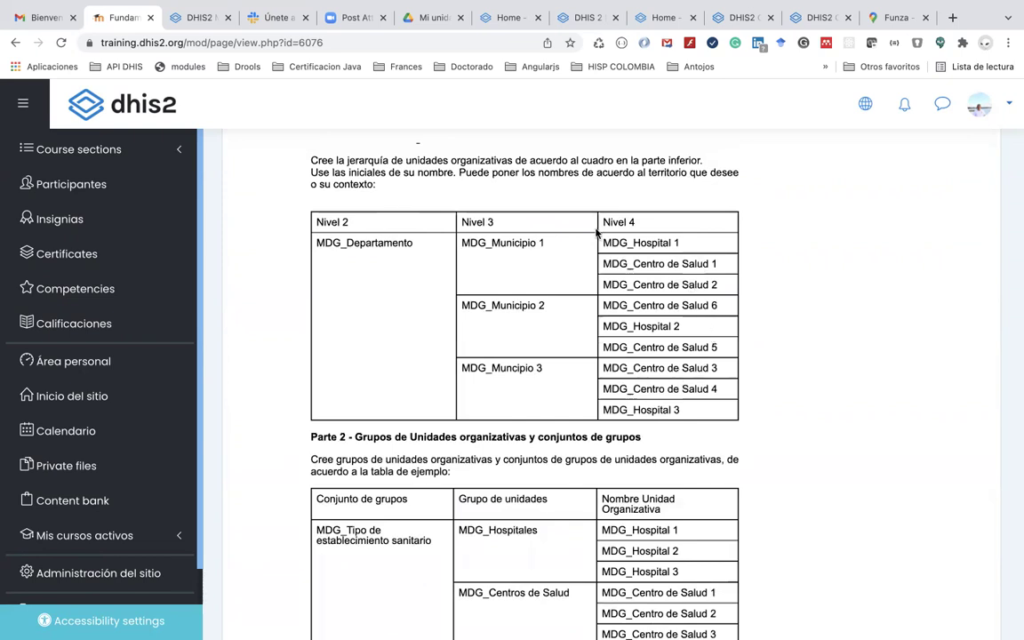
pyautogui.scroll(-3, 698, 422)
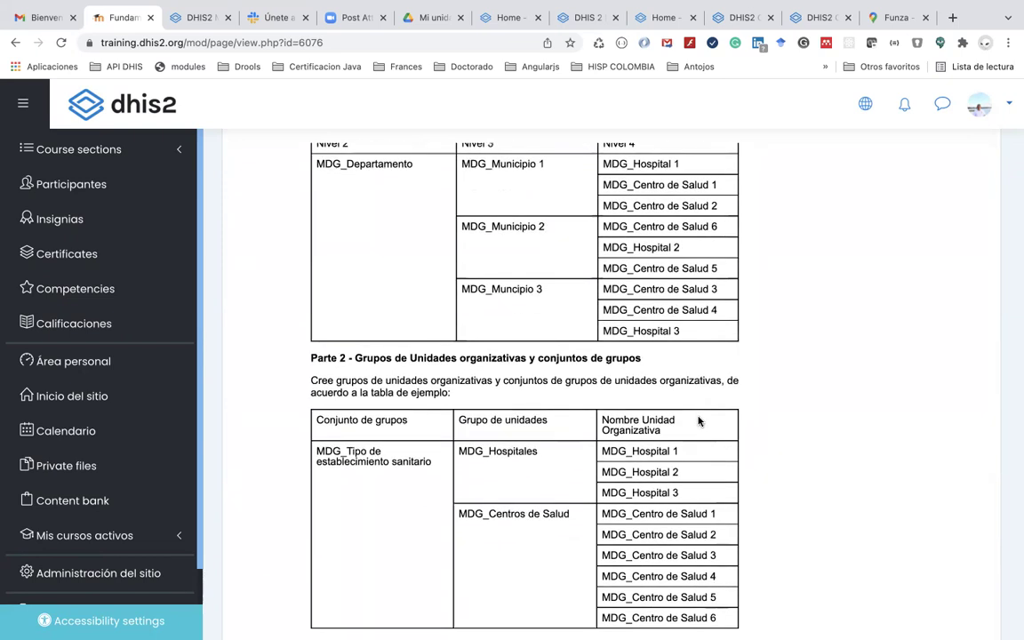
pyautogui.scroll(-3, 698, 422)
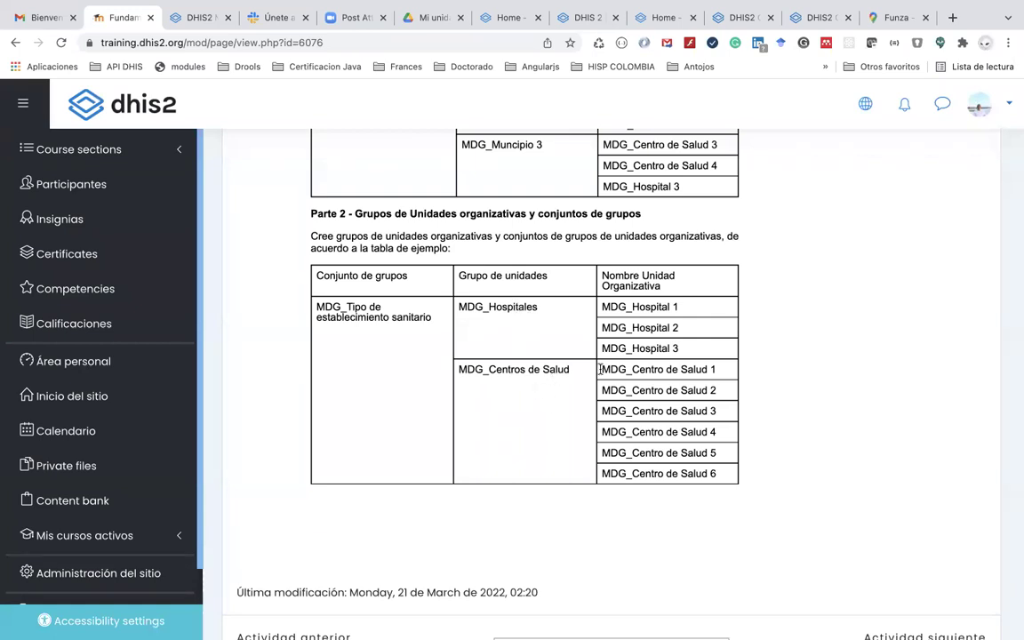
pyautogui.scroll(-3, 658, 450)
pyautogui.scroll(3, 657, 450)
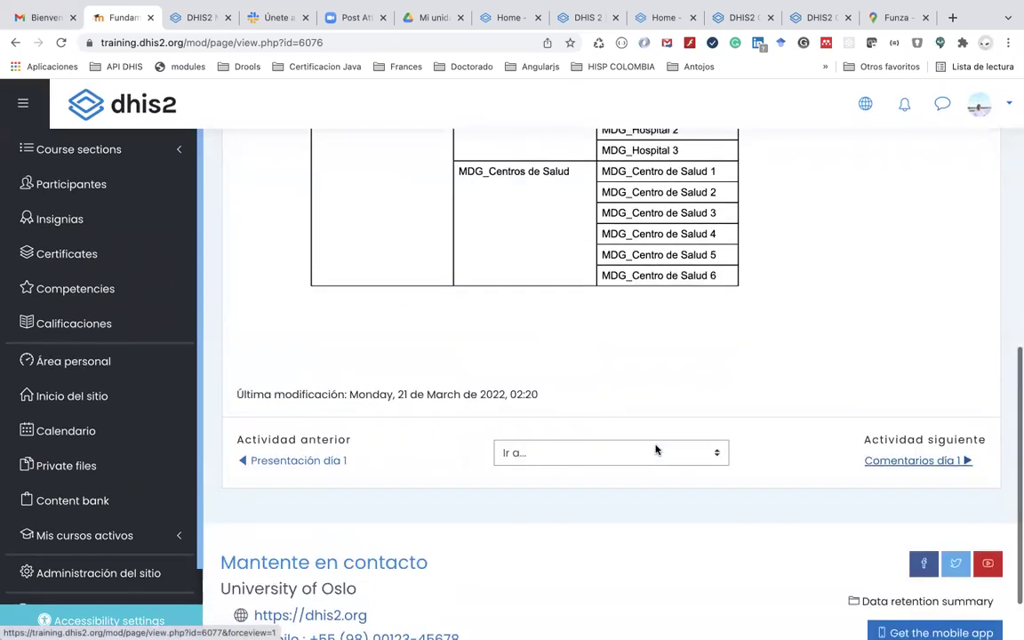
pyautogui.scroll(3, 516, 343)
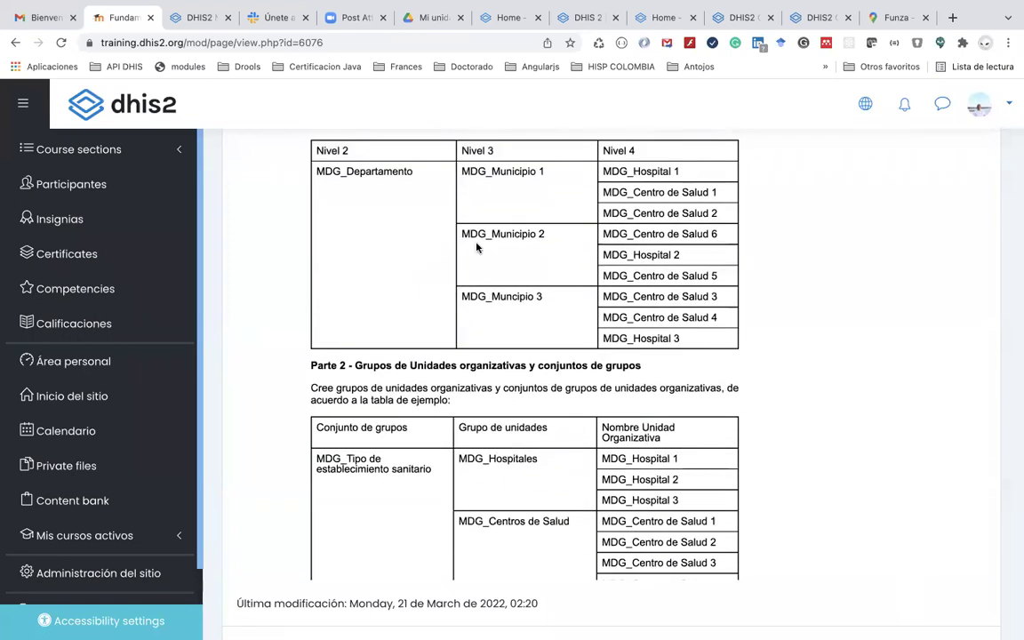
pyautogui.scroll(1, 393, 167)
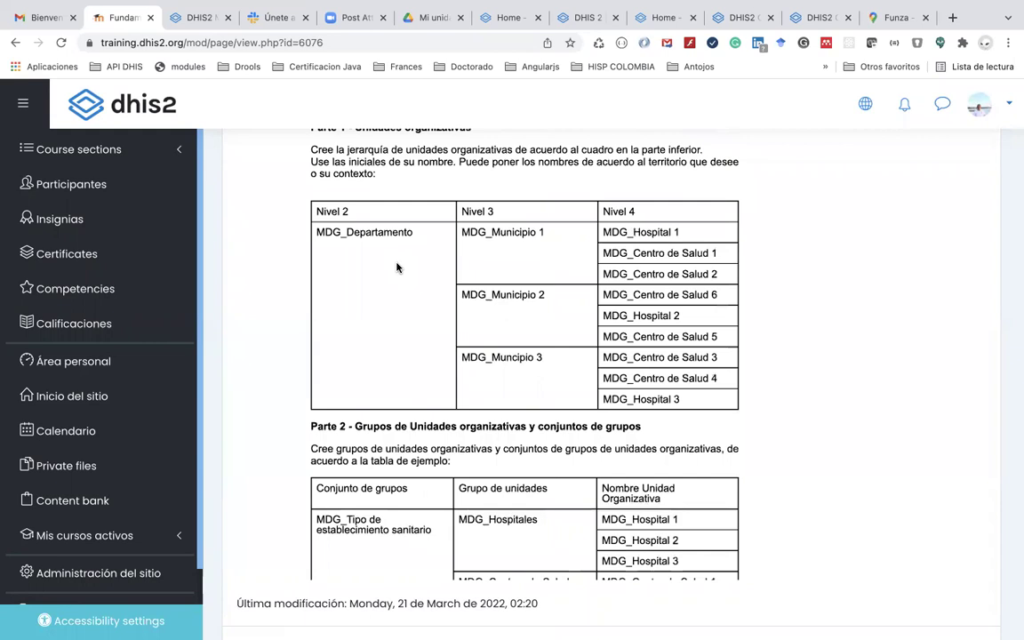
pyautogui.scroll(-3, 397, 267)
pyautogui.scroll(-2, 433, 422)
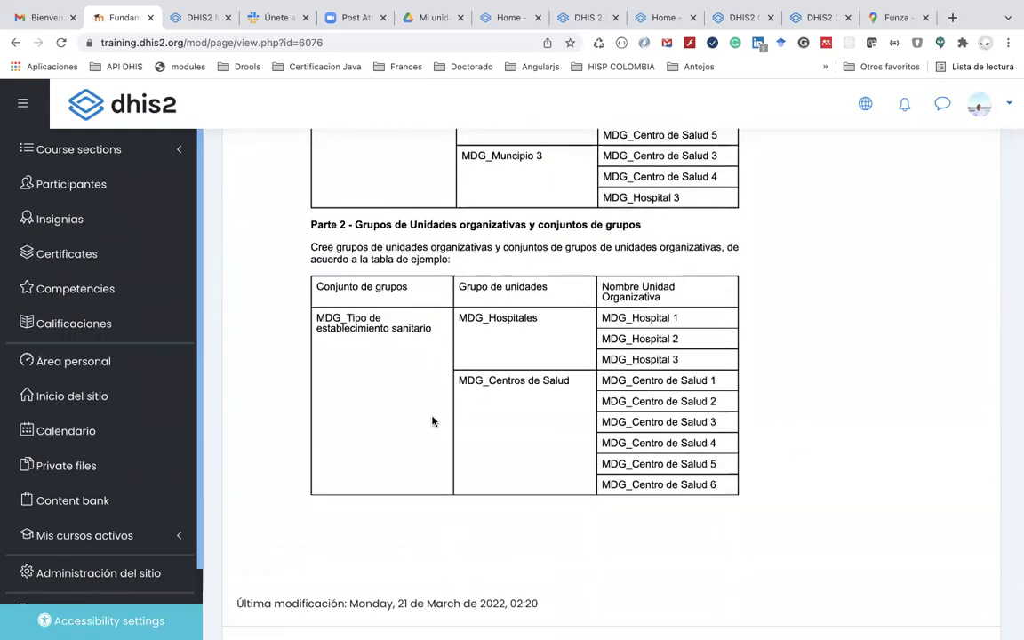
pyautogui.scroll(-3, 433, 421)
pyautogui.scroll(2, 433, 421)
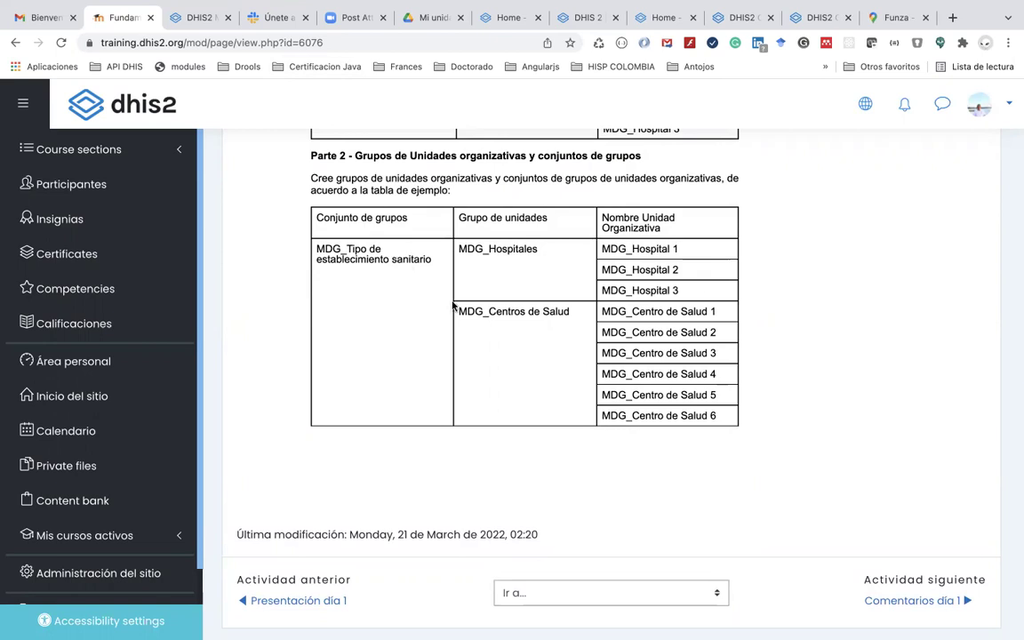
pyautogui.scroll(2, 452, 305)
pyautogui.scroll(4, 453, 305)
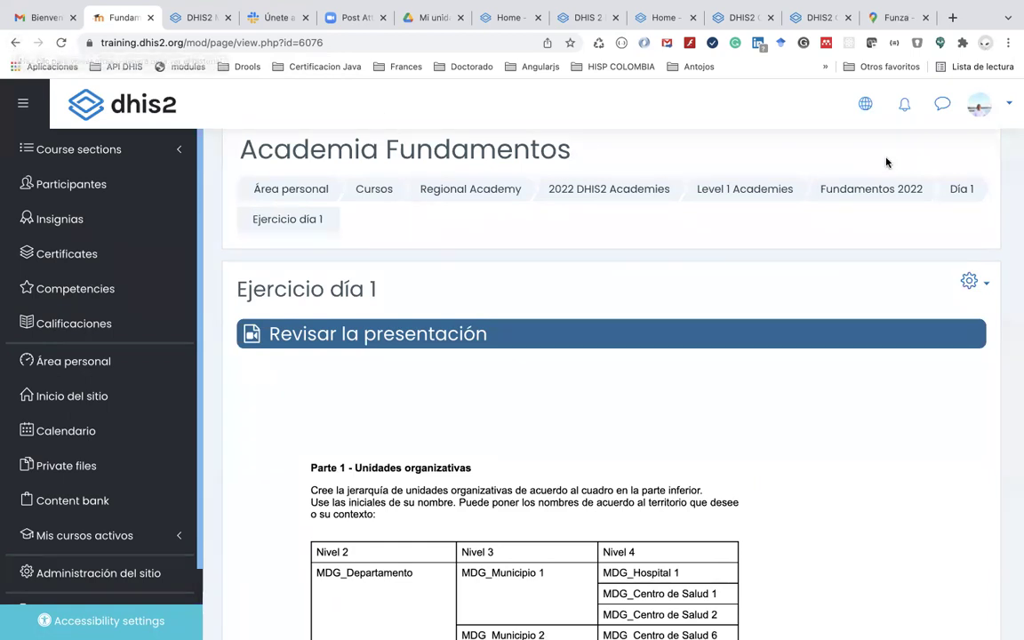
# Go to the Día 1 section, check the instructions and grading summary of Tarea día 1, and return to the section
pyautogui.click(961, 190)
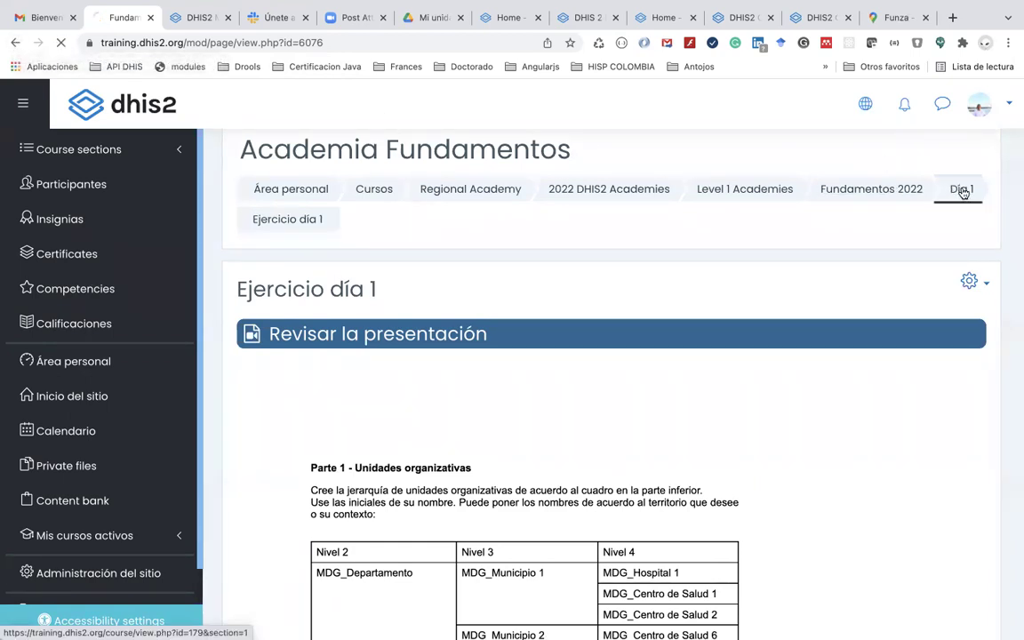
pyautogui.scroll(-5, 765, 373)
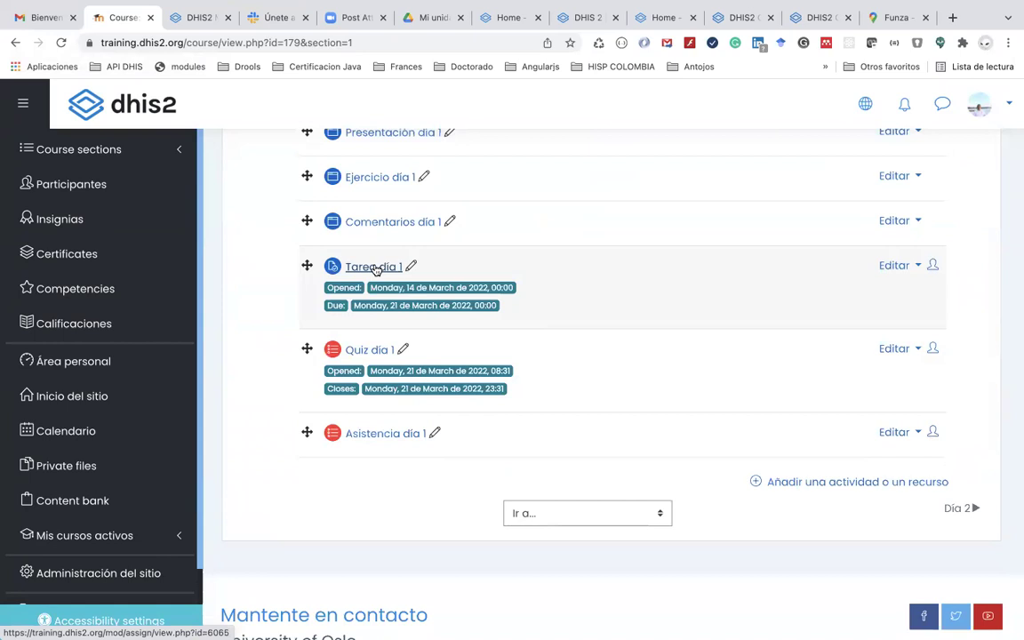
pyautogui.click(376, 267)
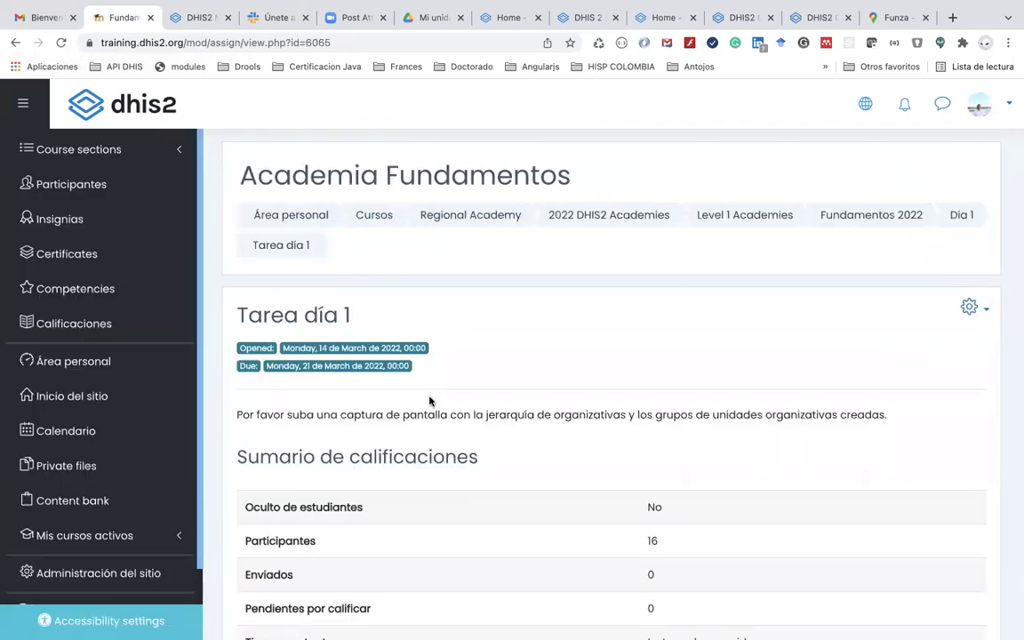
pyautogui.scroll(-3, 430, 402)
pyautogui.scroll(-2, 429, 402)
pyautogui.scroll(5, 429, 400)
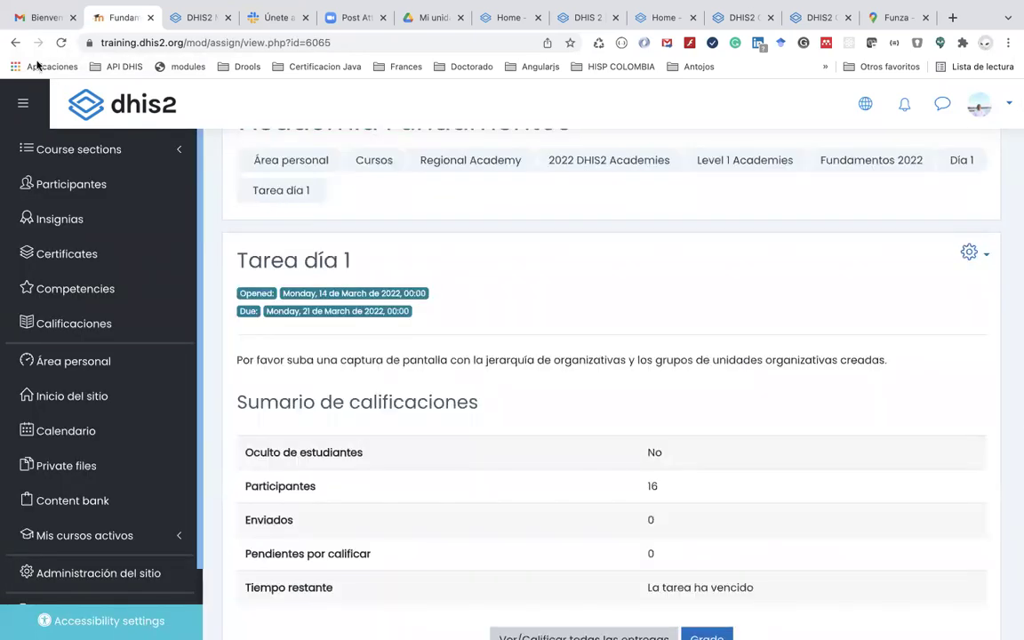
pyautogui.click(15, 43)
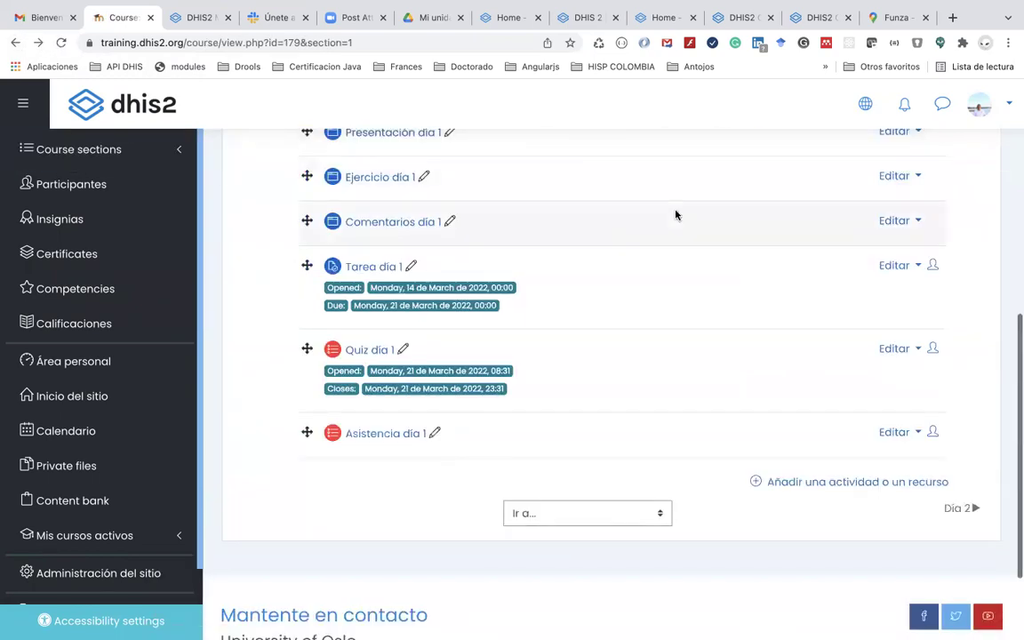
# Turn off editing mode for the Día 1 section of the course
pyautogui.scroll(5, 675, 214)
pyautogui.scroll(-1, 844, 311)
pyautogui.click(929, 380)
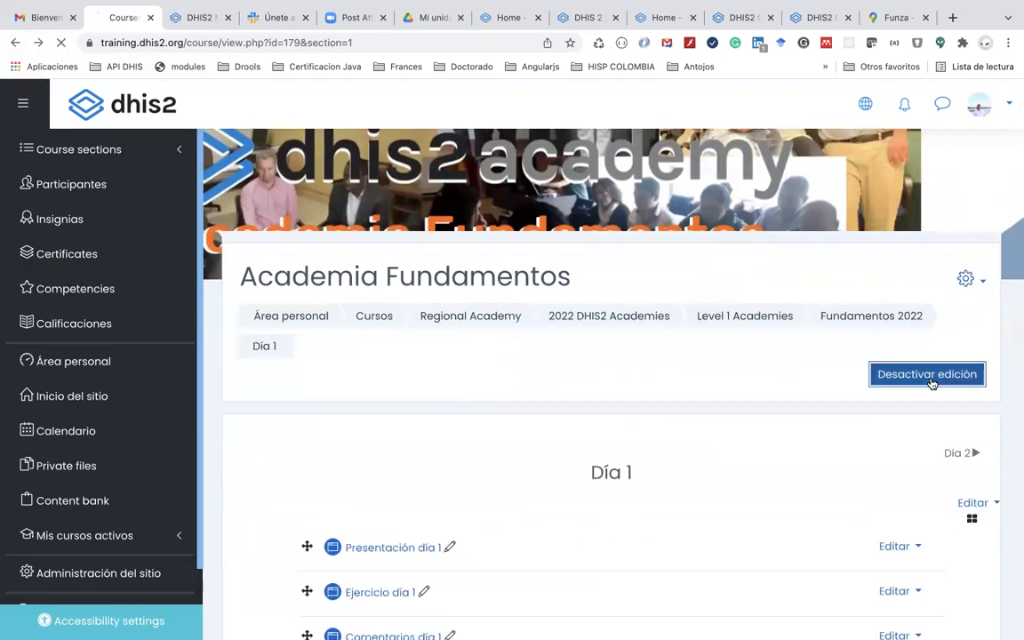
# Open Tarea día 1 and review its dates, screenshot submission instructions and grading summary
pyautogui.scroll(-7, 837, 445)
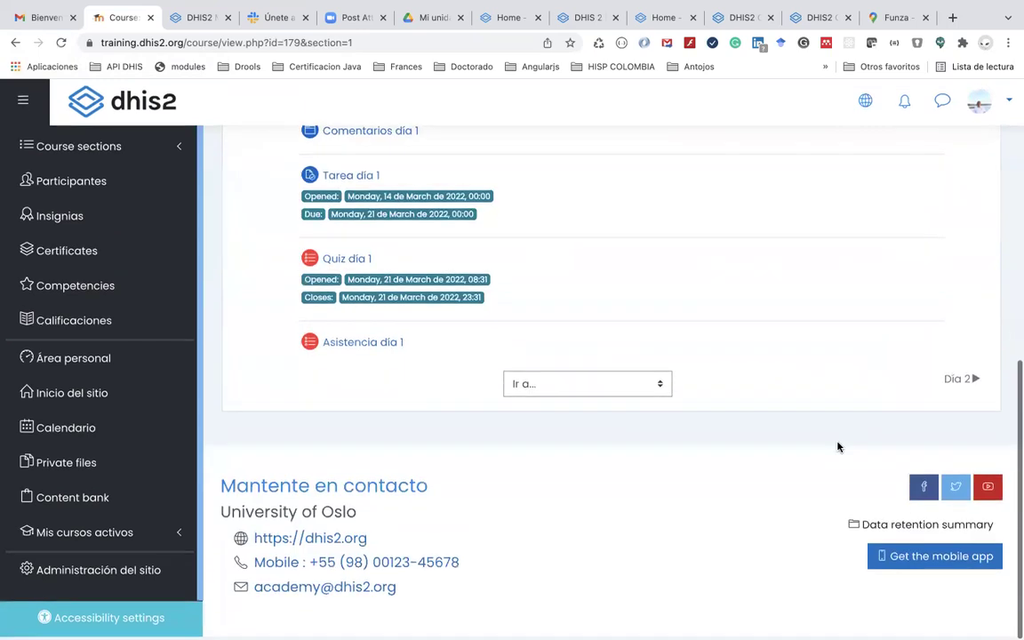
pyautogui.scroll(3, 437, 338)
pyautogui.click(351, 330)
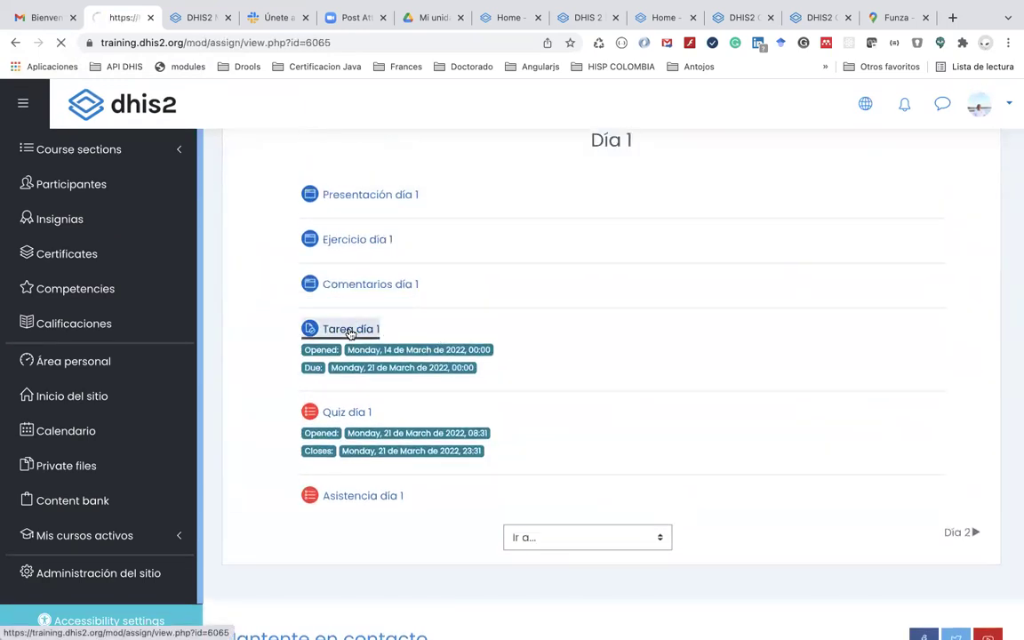
pyautogui.scroll(-4, 443, 403)
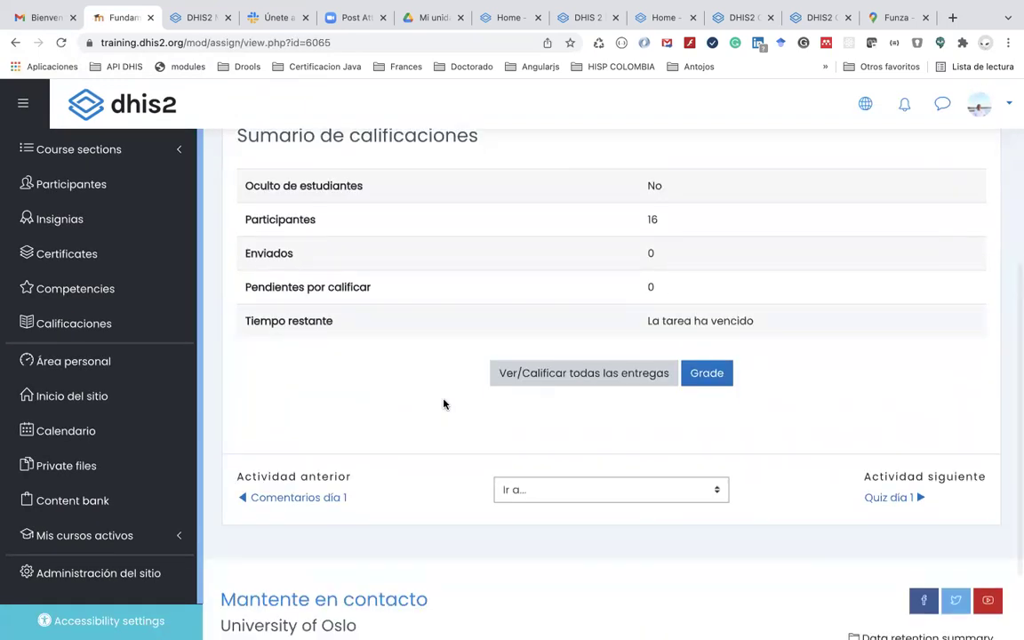
pyautogui.scroll(2, 445, 404)
pyautogui.scroll(-2, 500, 457)
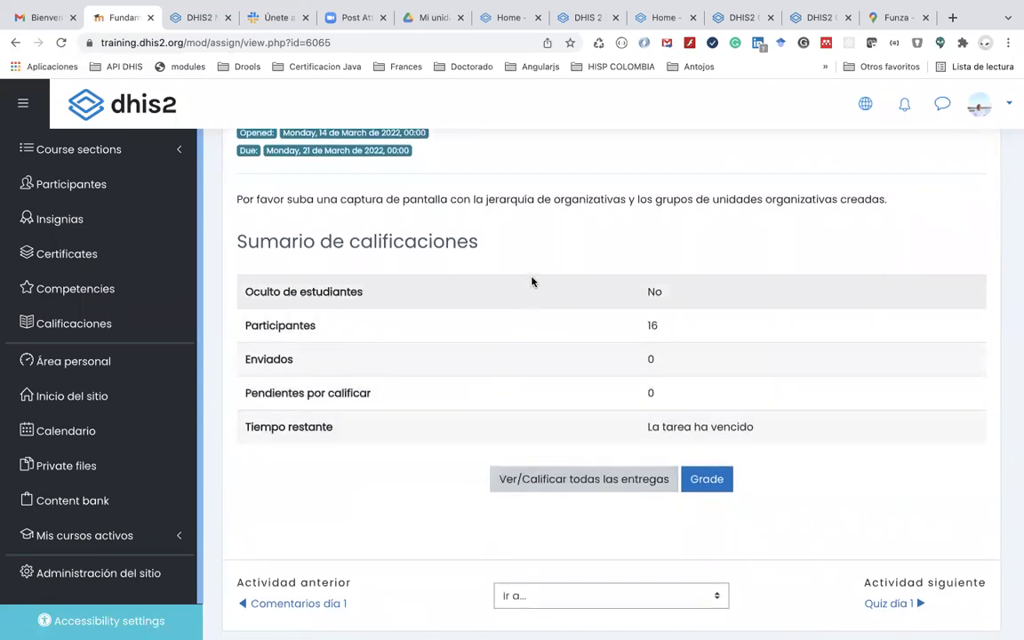
pyautogui.scroll(3, 532, 282)
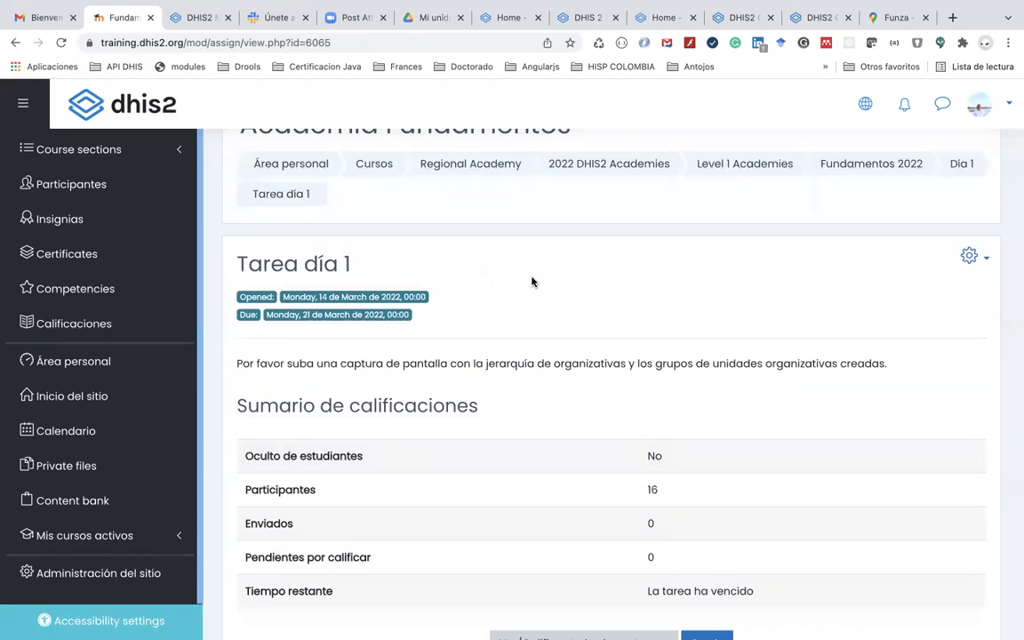
# Switch to DHIS2, find the Mantenimiento app by searching for "ma", and open its organisation unit management list
pyautogui.click(196, 18)
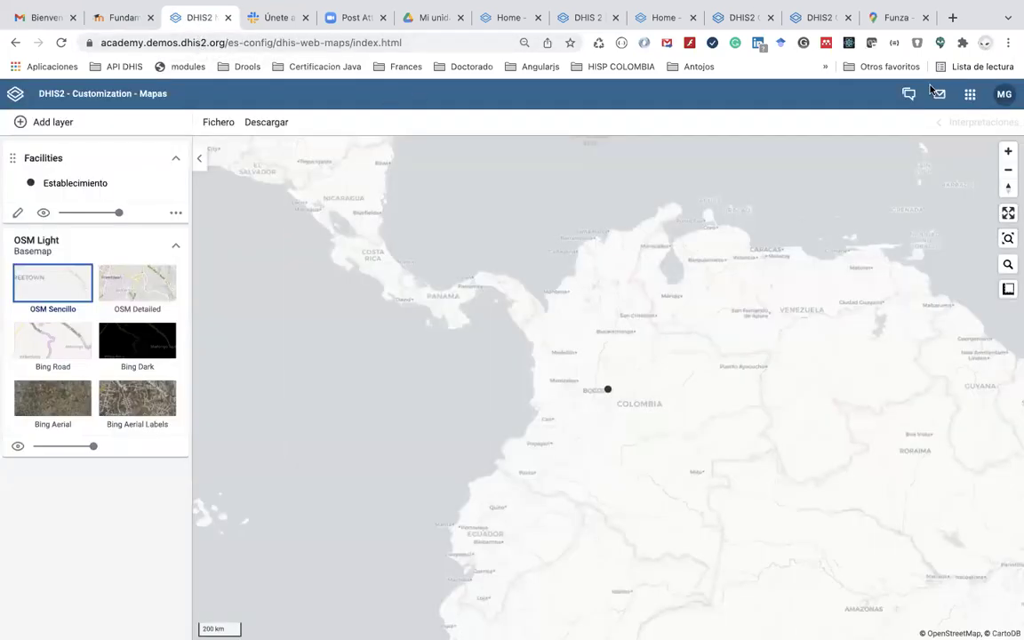
pyautogui.click(966, 95)
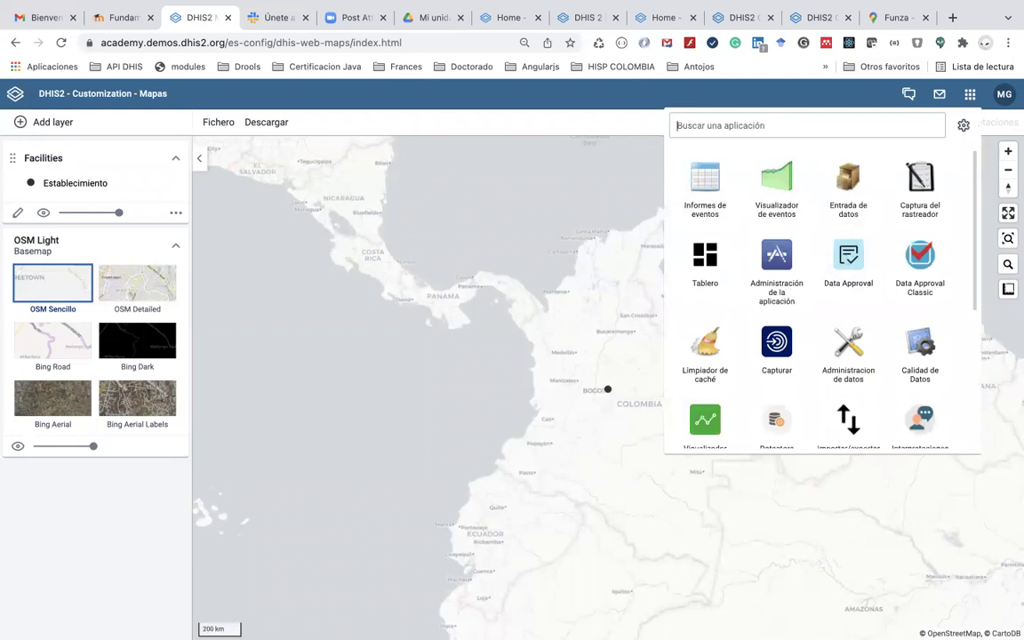
pyautogui.write('ma')
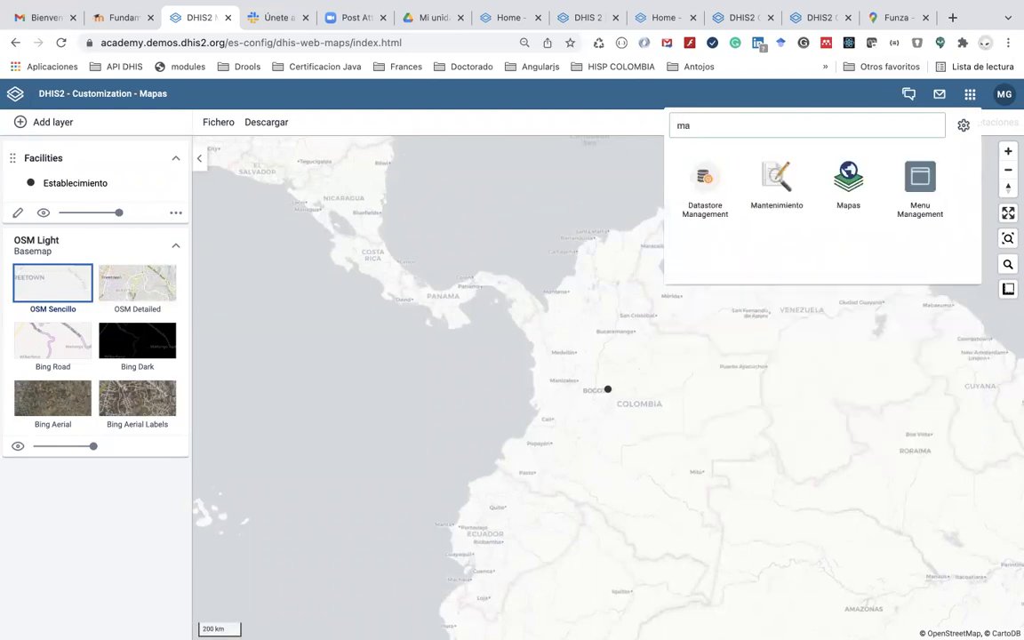
pyautogui.click(784, 196)
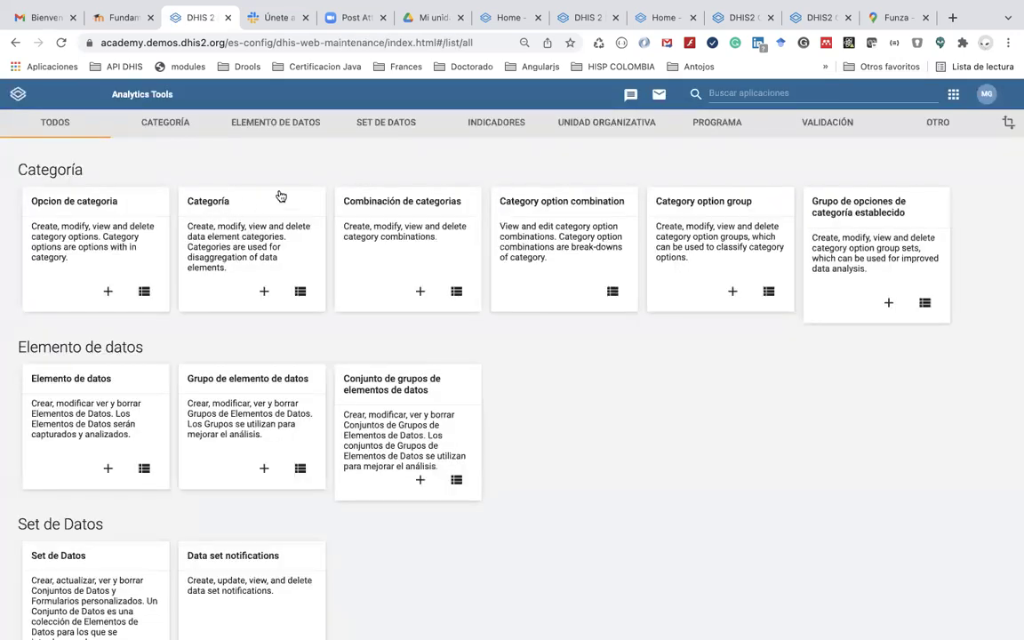
pyautogui.click(595, 133)
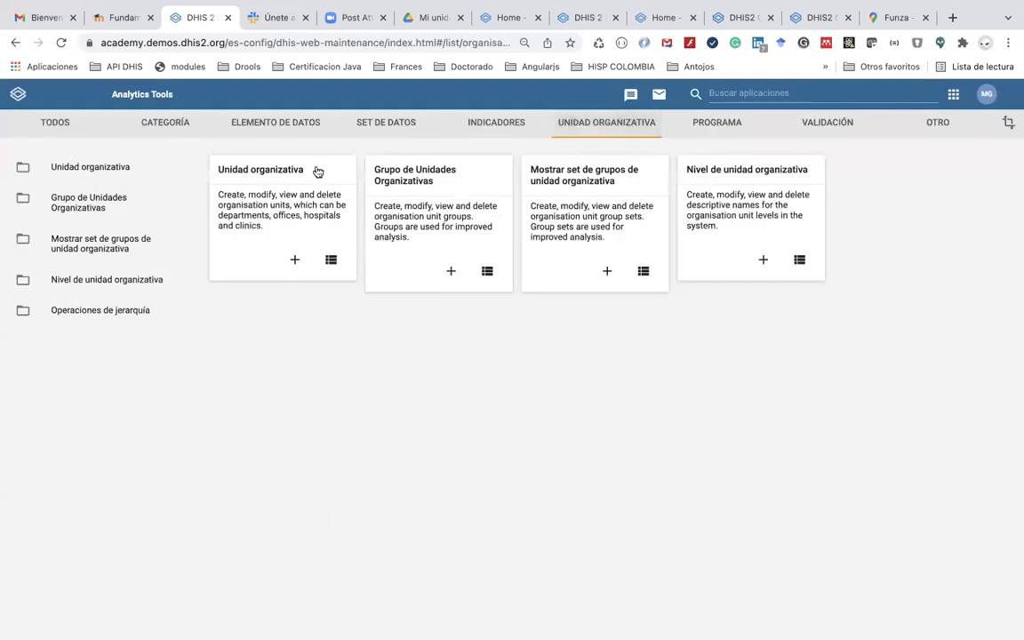
pyautogui.click(270, 171)
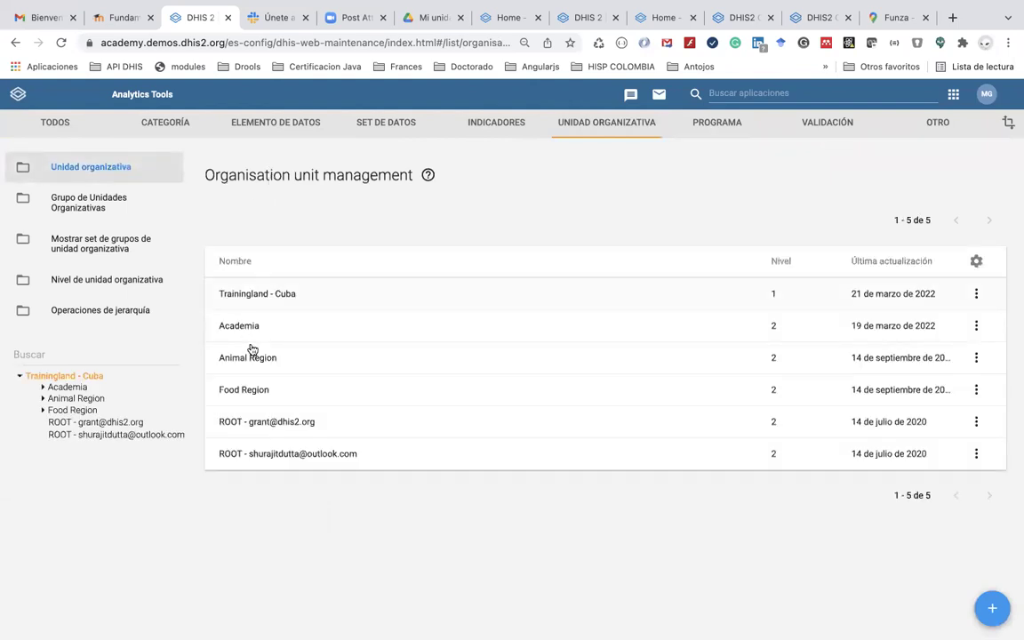
# Expand Academia down to the facilities under MG - Bogotá, select MG - Colombia and examine its hierarchy
pyautogui.click(41, 389)
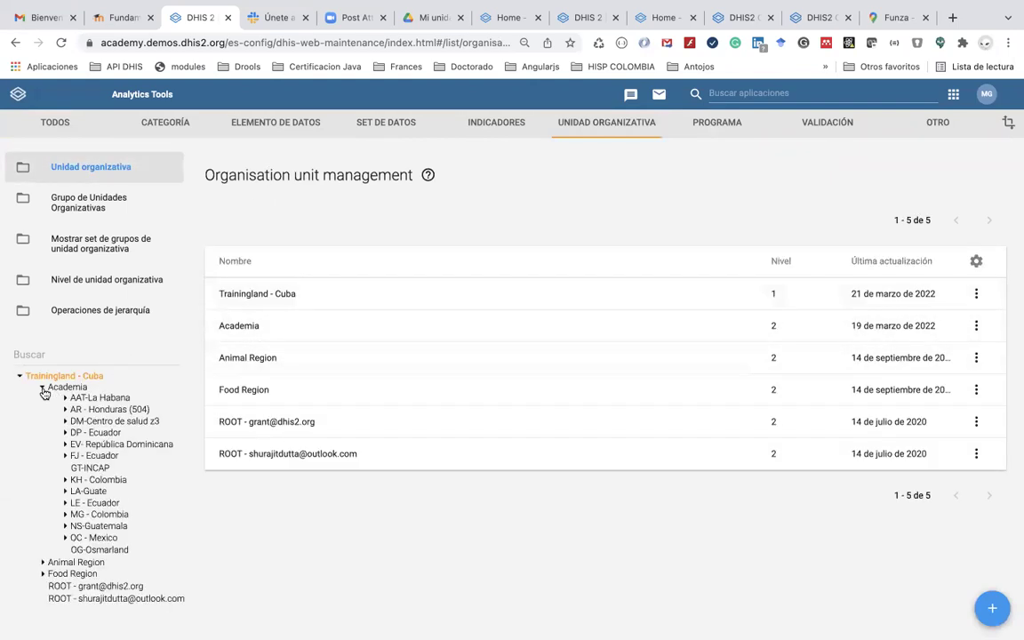
pyautogui.click(65, 515)
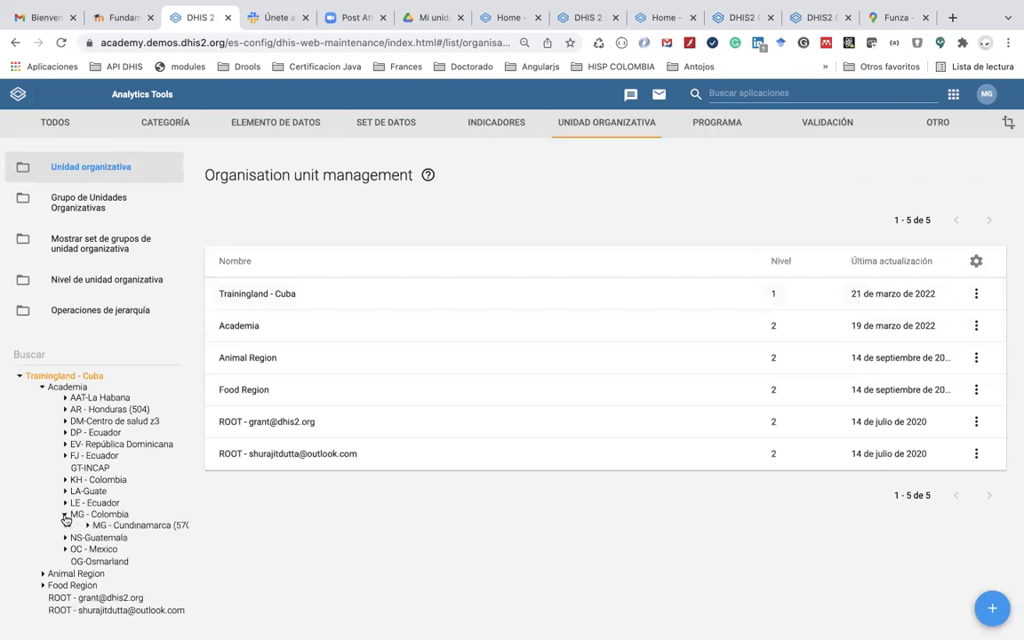
pyautogui.click(88, 525)
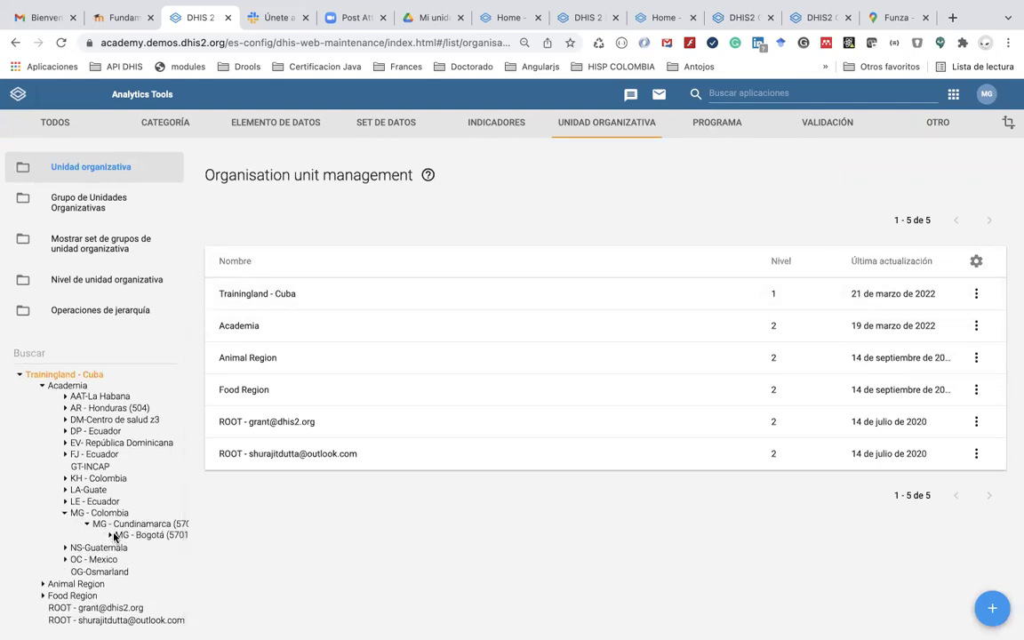
pyautogui.click(111, 535)
pyautogui.scroll(-1, 109, 540)
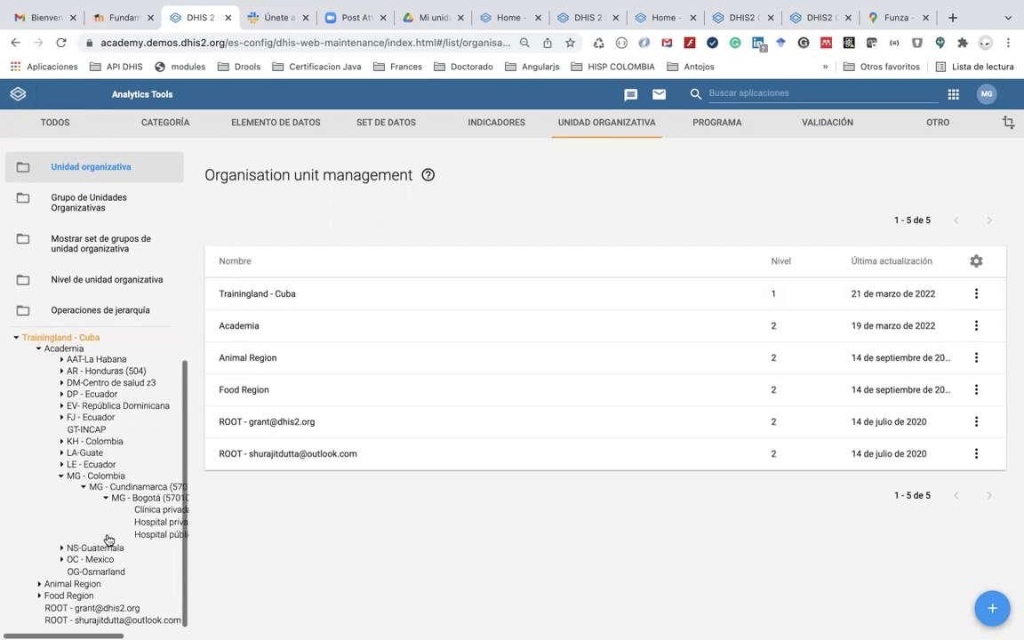
pyautogui.hscroll(1, 108, 540)
pyautogui.click(81, 475)
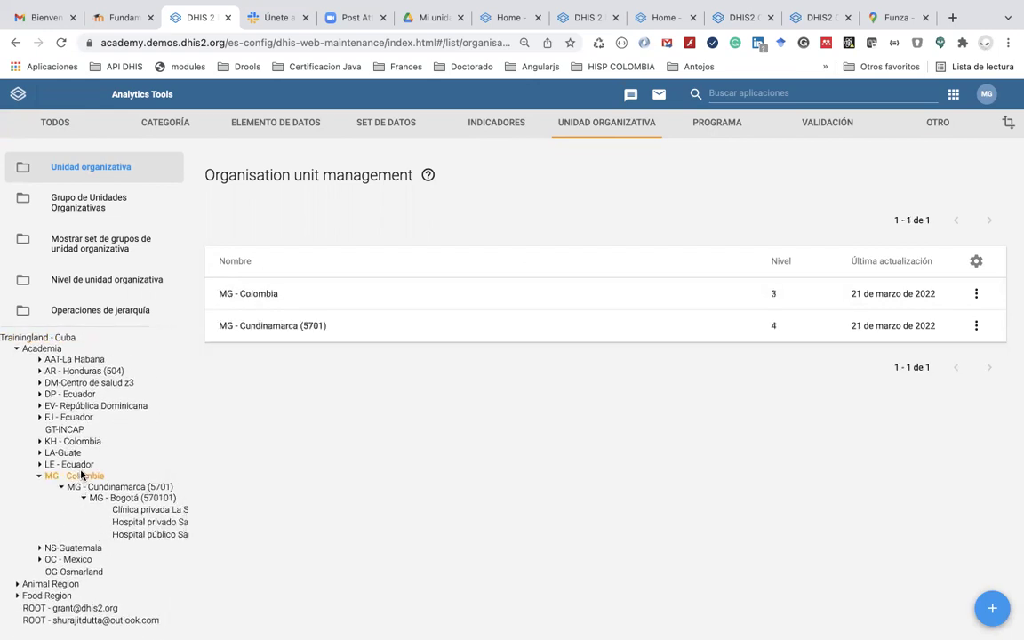
pyautogui.hscroll(1, 107, 487)
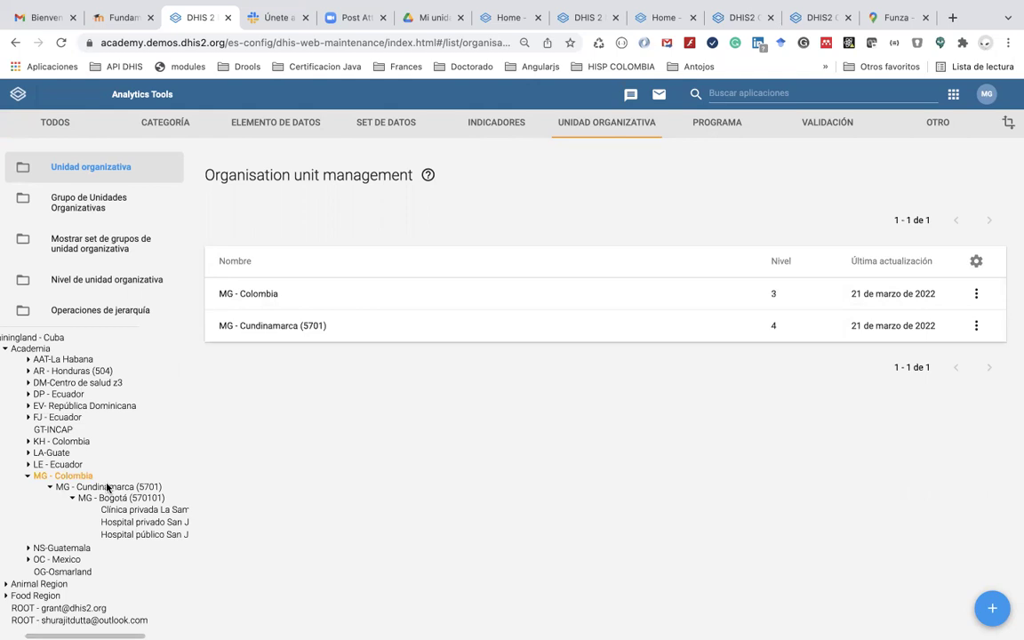
pyautogui.hscroll(2, 133, 511)
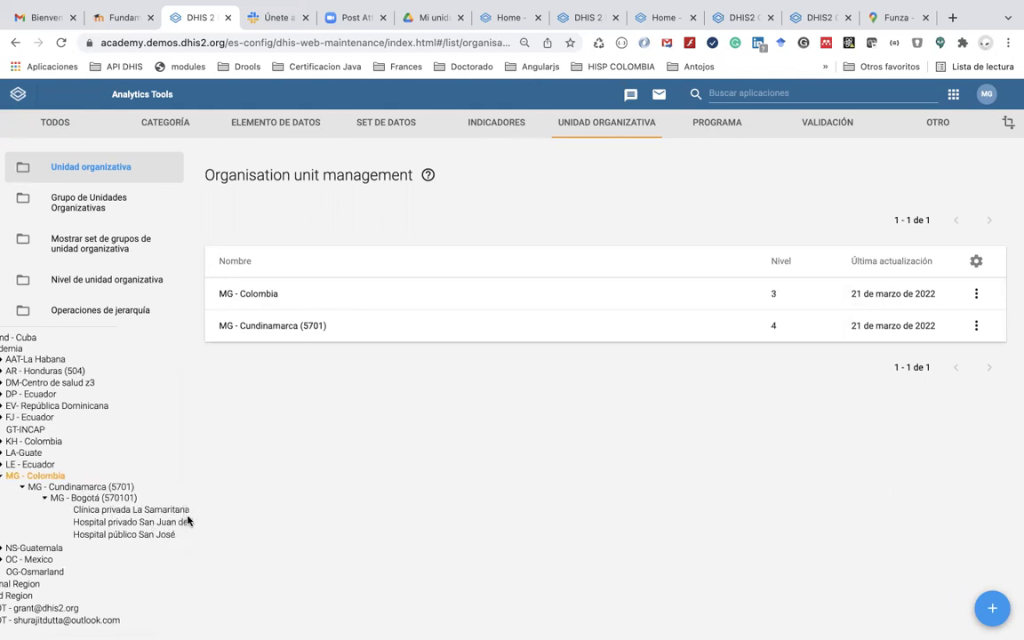
pyautogui.hscroll(-4, 132, 468)
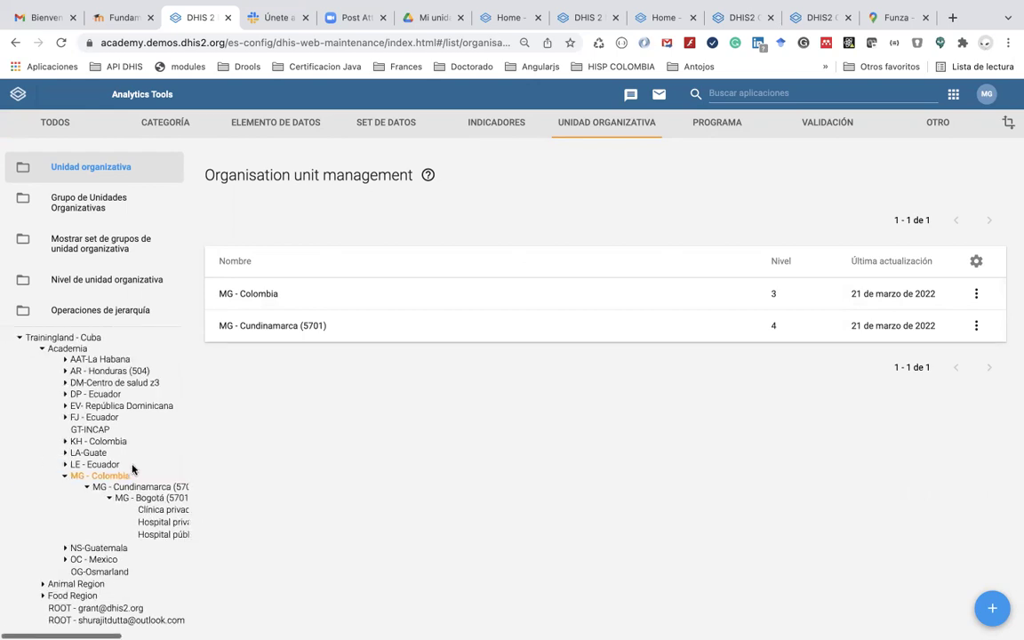
pyautogui.scroll(1, 133, 468)
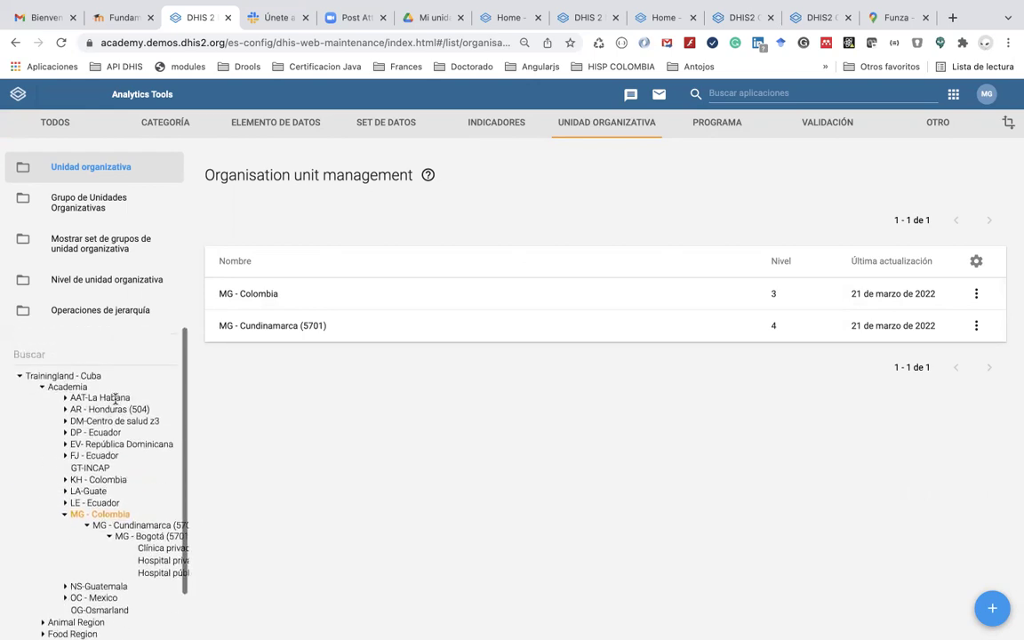
# Open the organisation unit group list, review the AR - Sector privado group's symbol and assigned organisation units, and return to the list
pyautogui.click(104, 207)
pyautogui.scroll(-2, 275, 407)
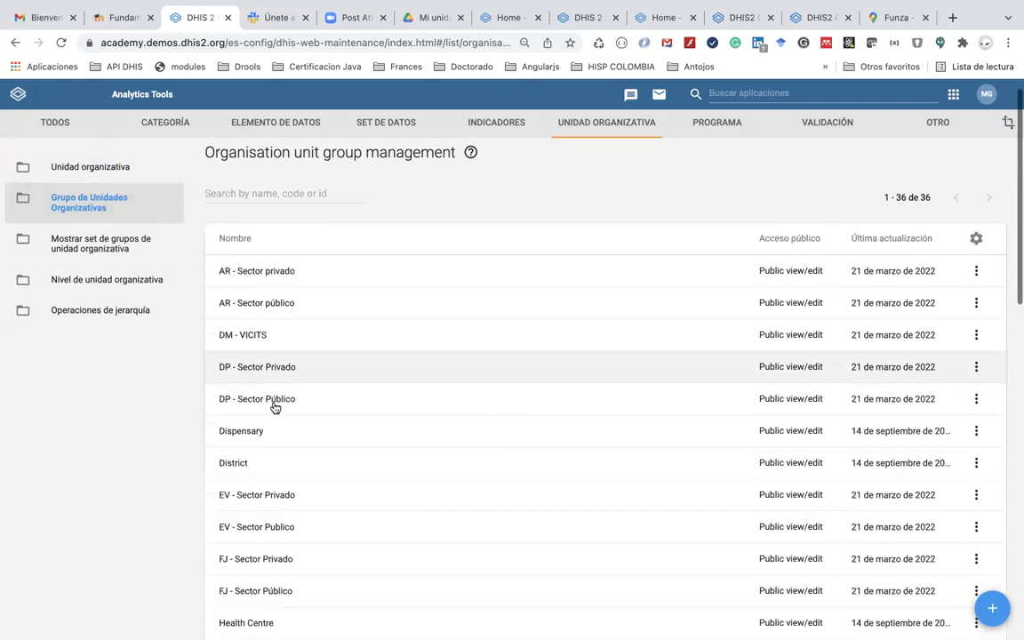
pyautogui.scroll(-2, 295, 451)
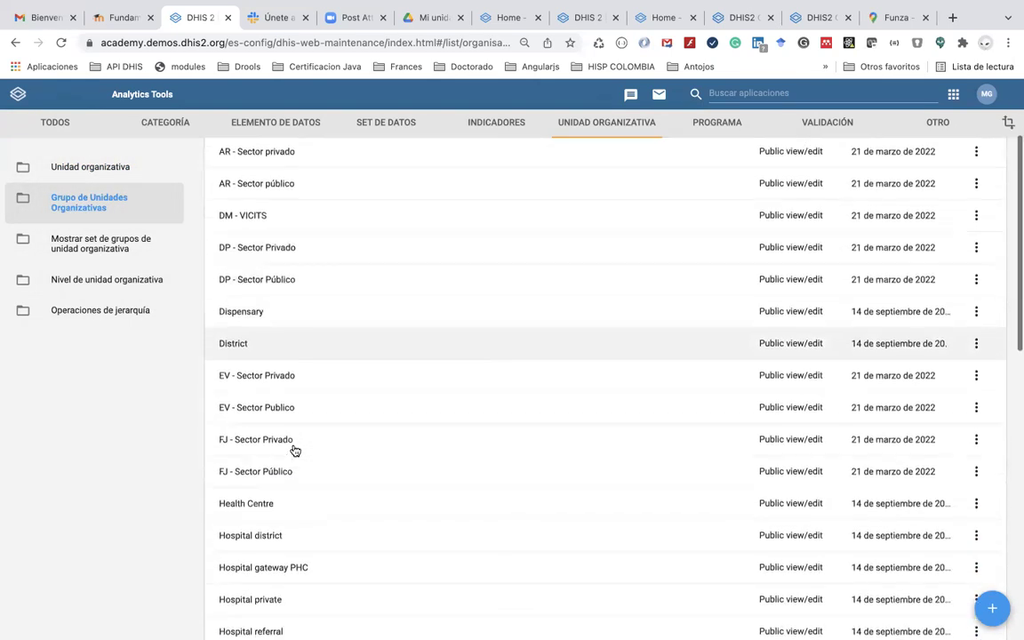
pyautogui.scroll(2, 295, 452)
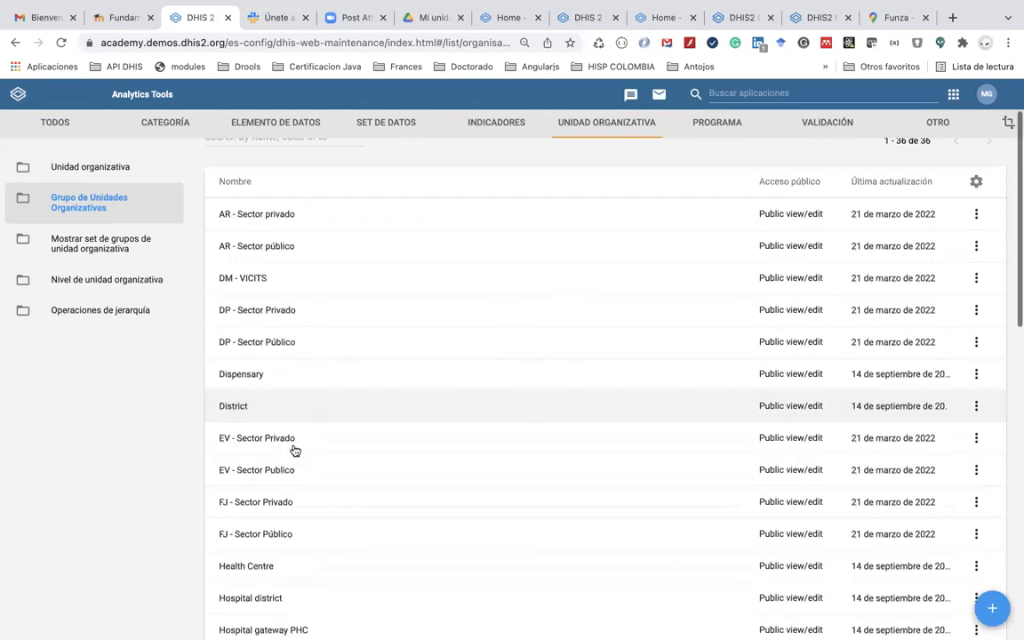
pyautogui.click(274, 215)
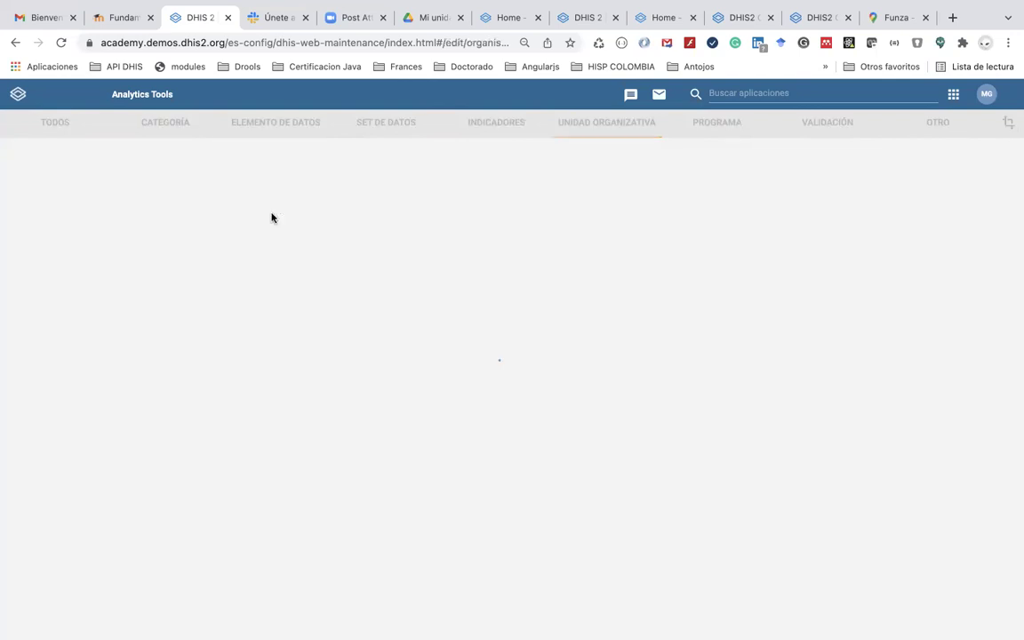
pyautogui.scroll(-3, 285, 349)
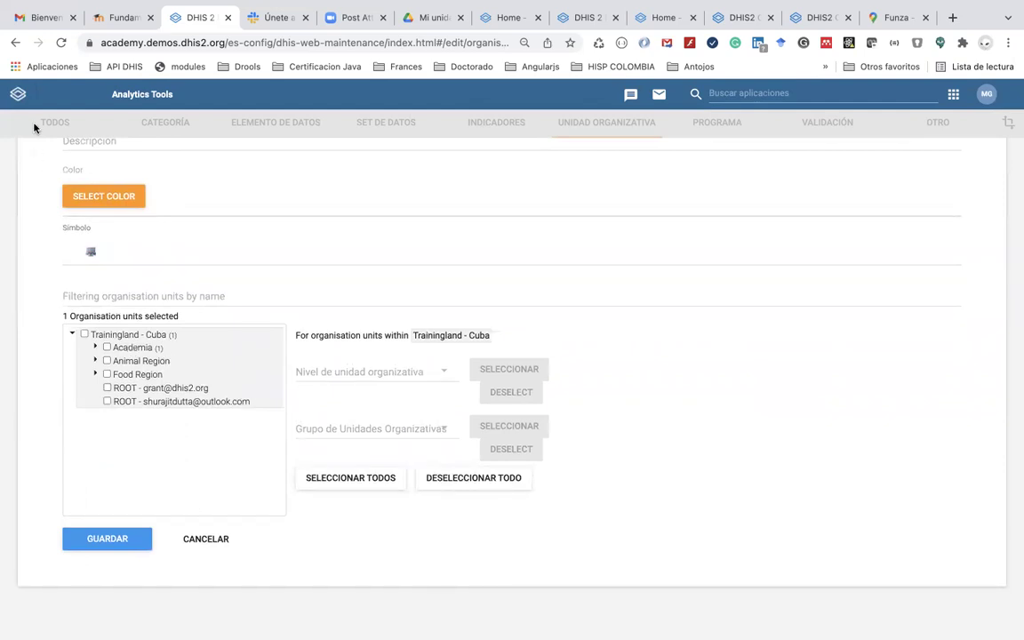
pyautogui.click(16, 45)
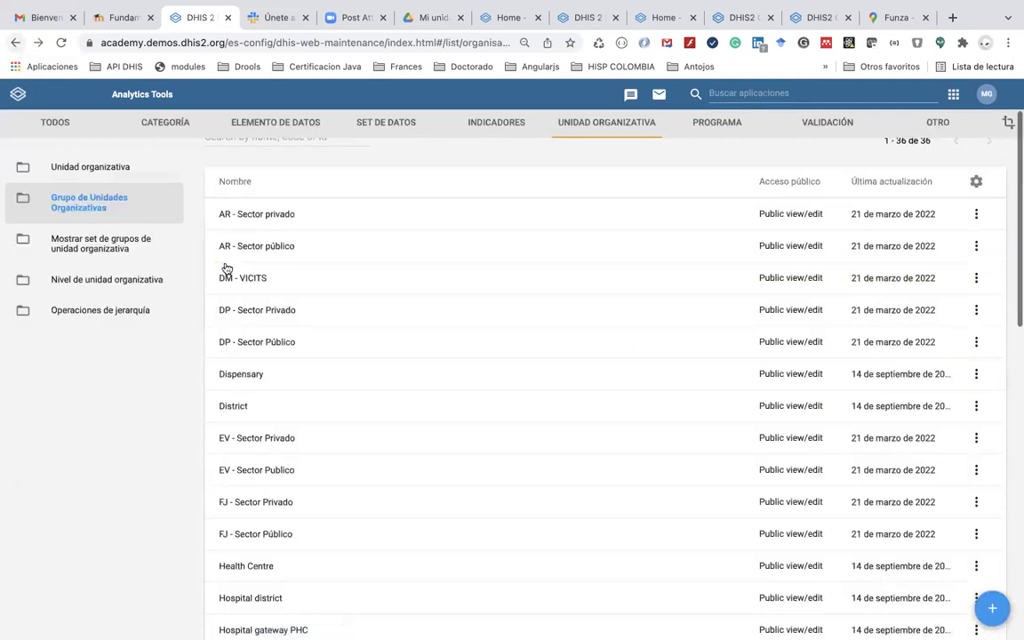
# Open the AR - Sector público group, review its details and assigned organisation units, and return to the group list
pyautogui.click(276, 246)
pyautogui.scroll(-3, 308, 420)
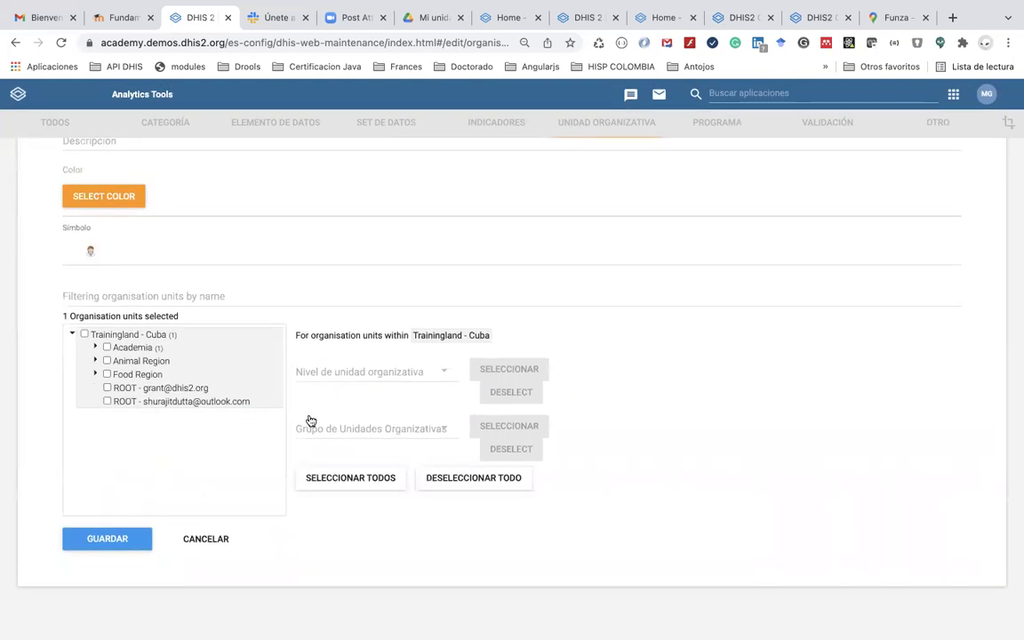
pyautogui.scroll(3, 308, 419)
pyautogui.scroll(-3, 308, 419)
pyautogui.click(15, 43)
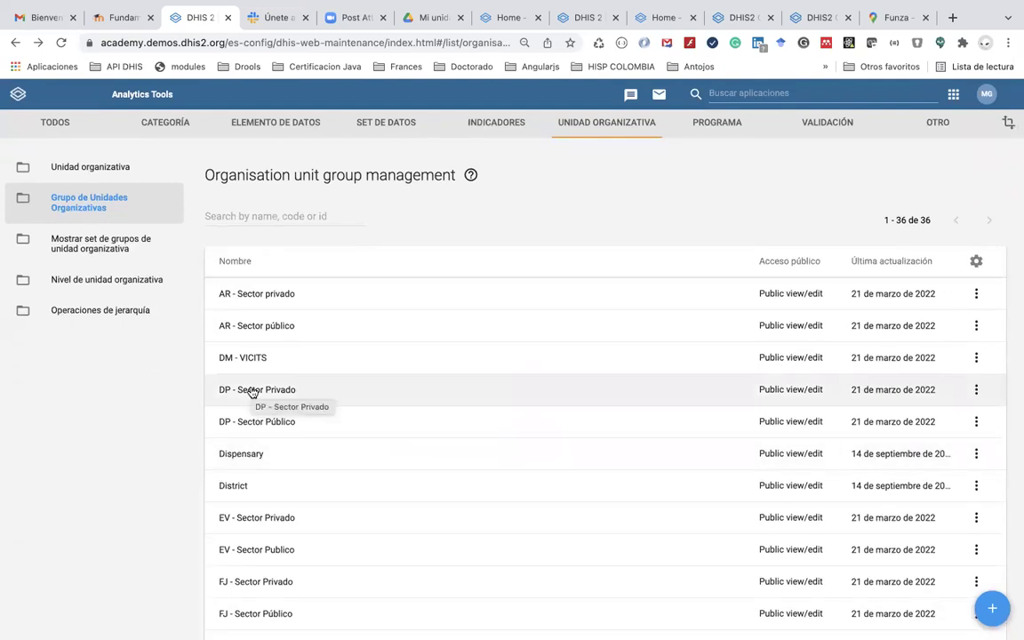
# Browse the organisation unit groups to compare the public and private sector groups created for each country
pyautogui.scroll(-5, 301, 409)
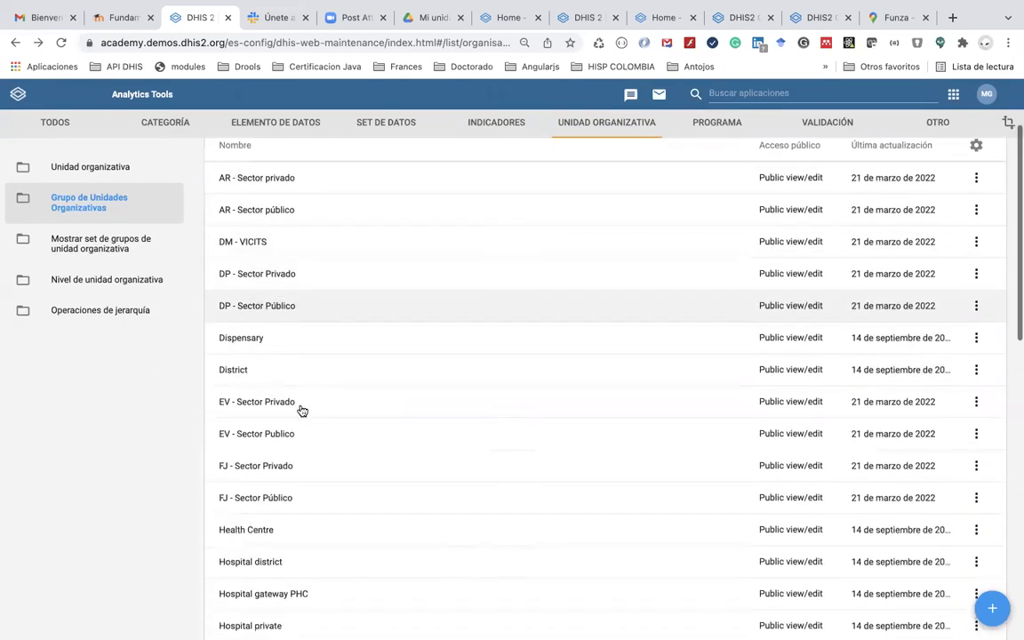
pyautogui.scroll(-4, 302, 411)
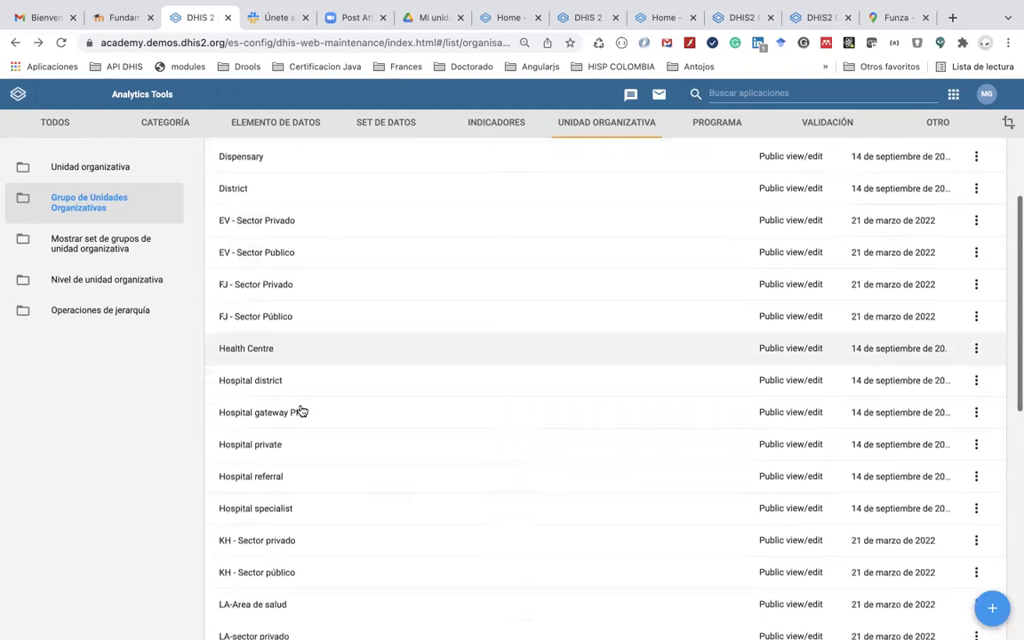
pyautogui.scroll(-1, 302, 411)
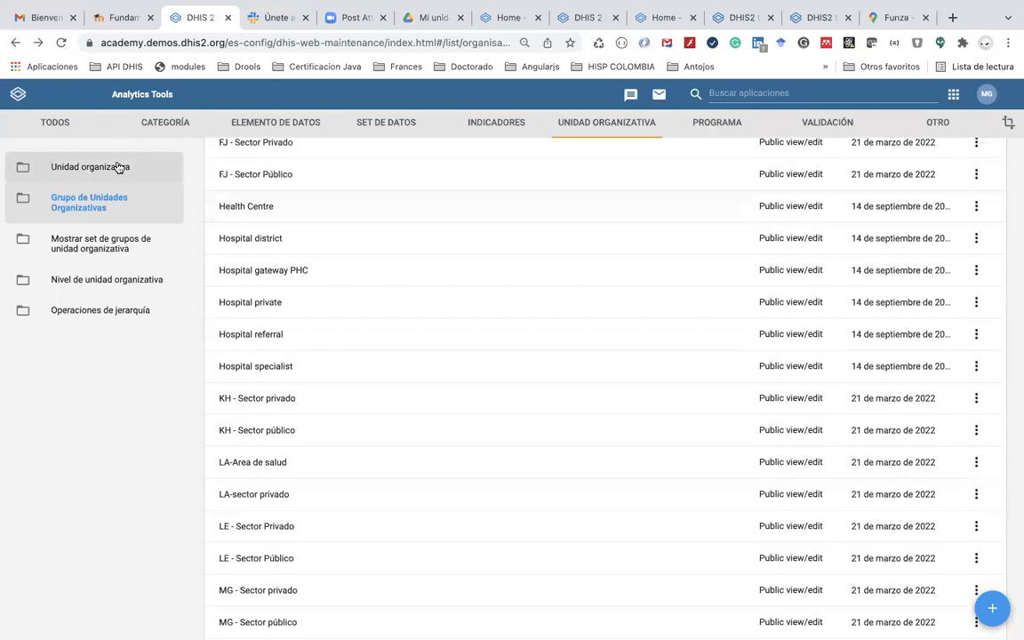
pyautogui.scroll(5, 279, 295)
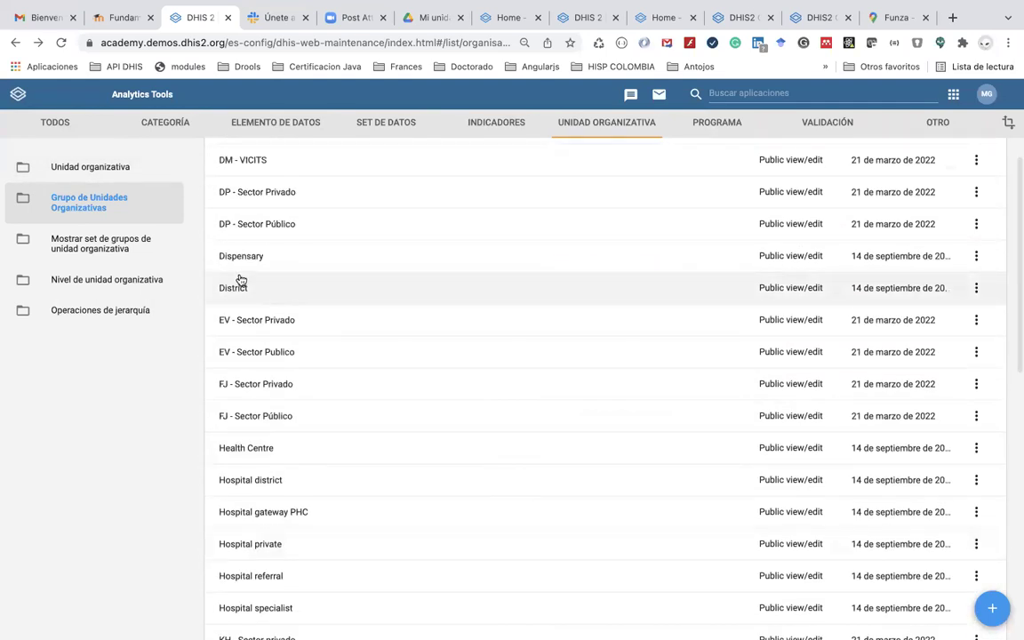
# Return to the organisation unit list and expand AAT-La Habana and AR - Honduras down to the facilities under AR - Distrito Central
pyautogui.click(111, 168)
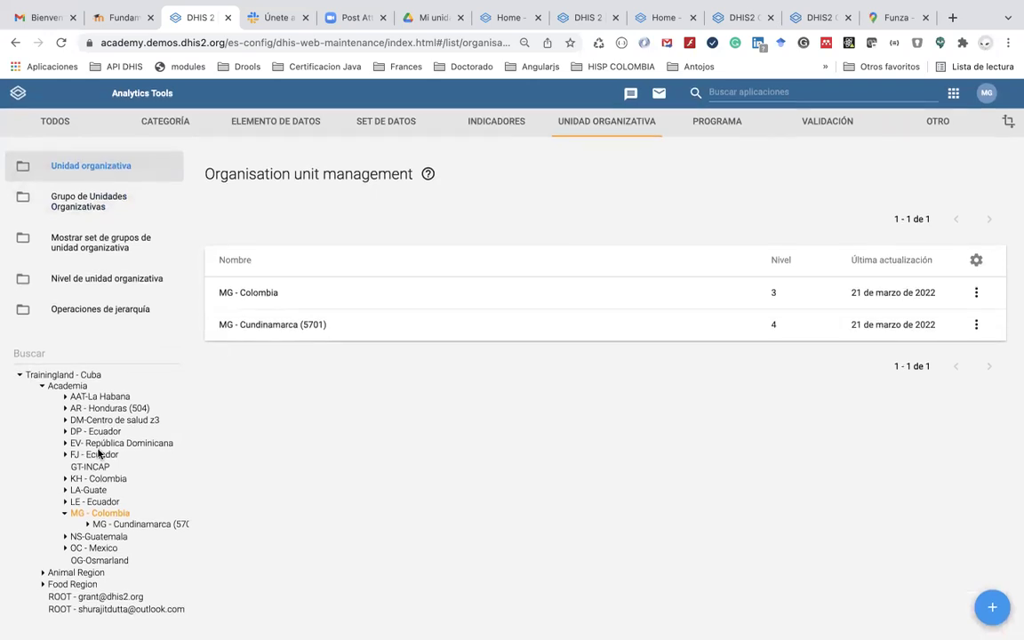
pyautogui.click(65, 398)
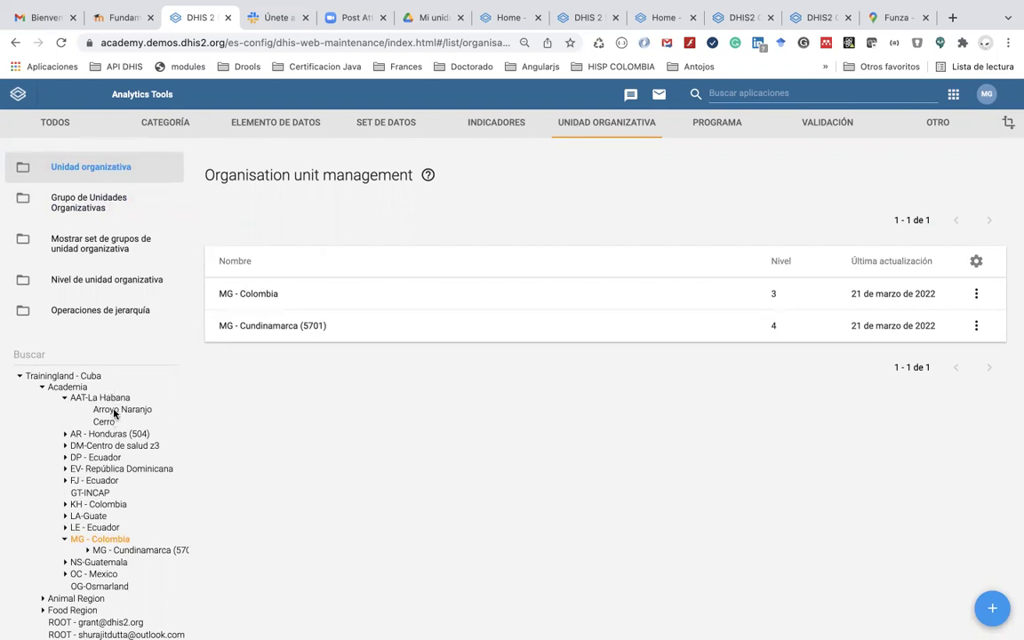
pyautogui.scroll(-1, 111, 409)
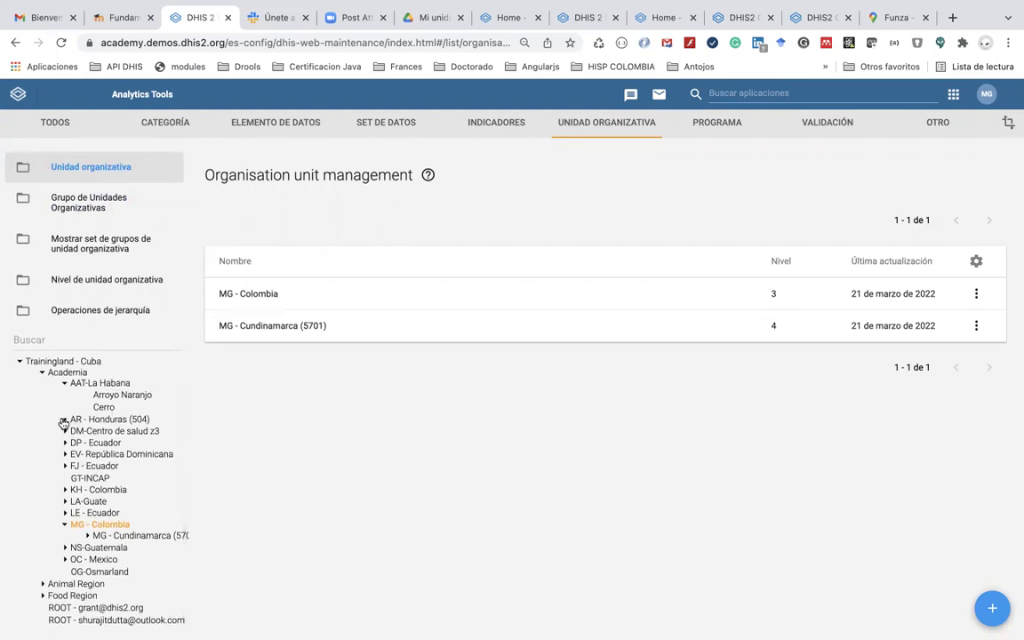
pyautogui.click(64, 422)
pyautogui.click(87, 431)
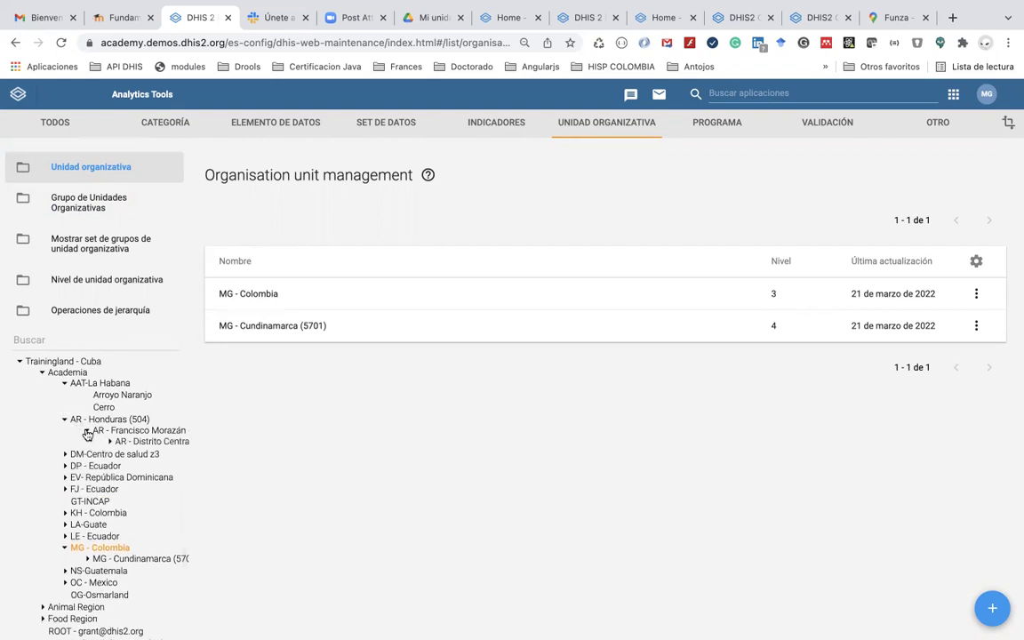
pyautogui.scroll(-1, 89, 431)
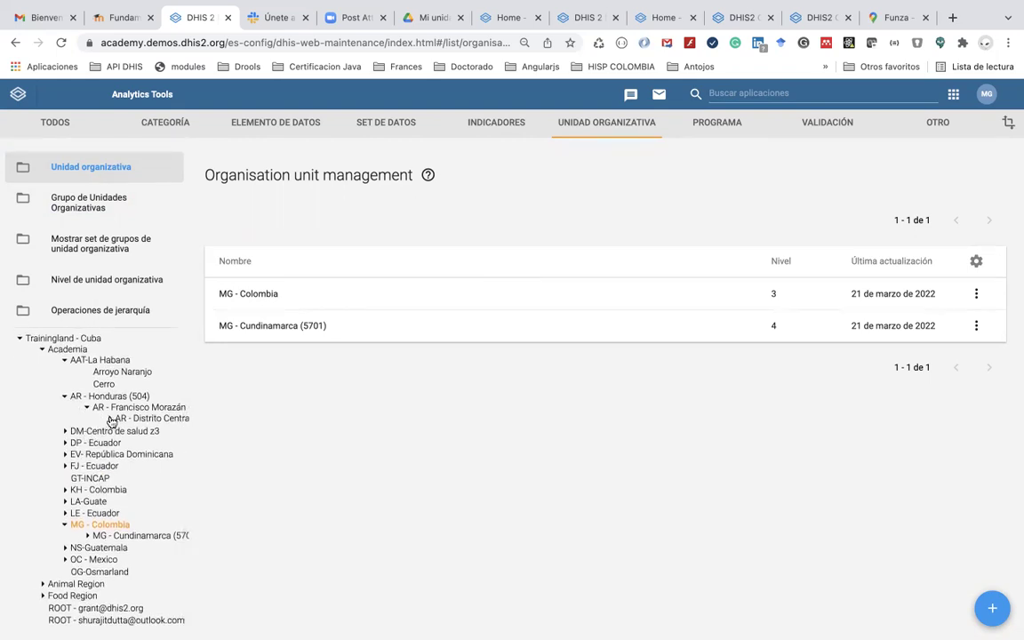
pyautogui.click(111, 418)
pyautogui.hscroll(2, 110, 420)
pyautogui.hscroll(-2, 110, 421)
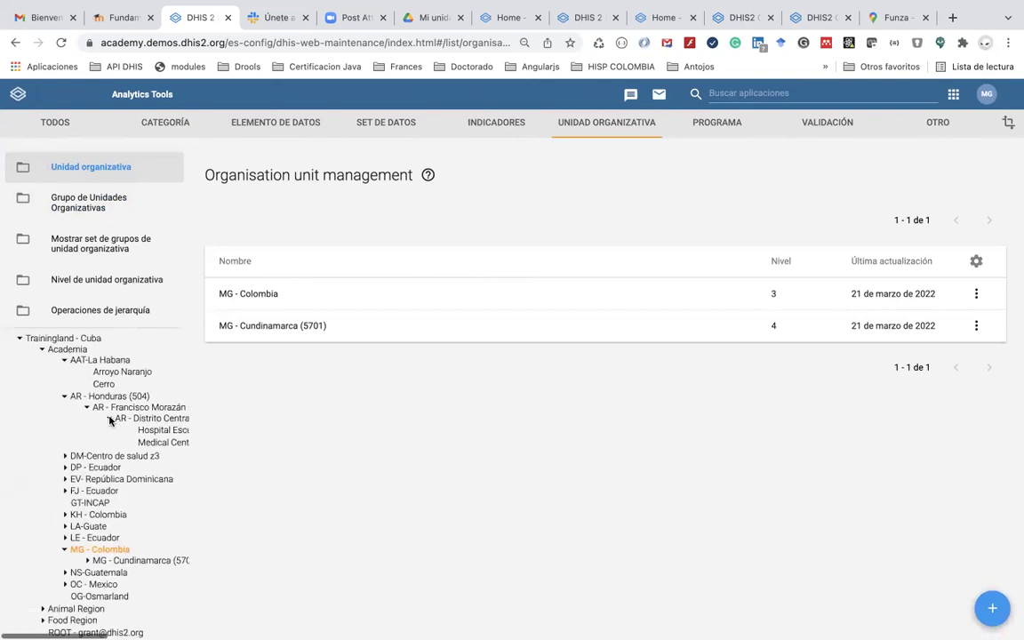
pyautogui.scroll(-1, 110, 421)
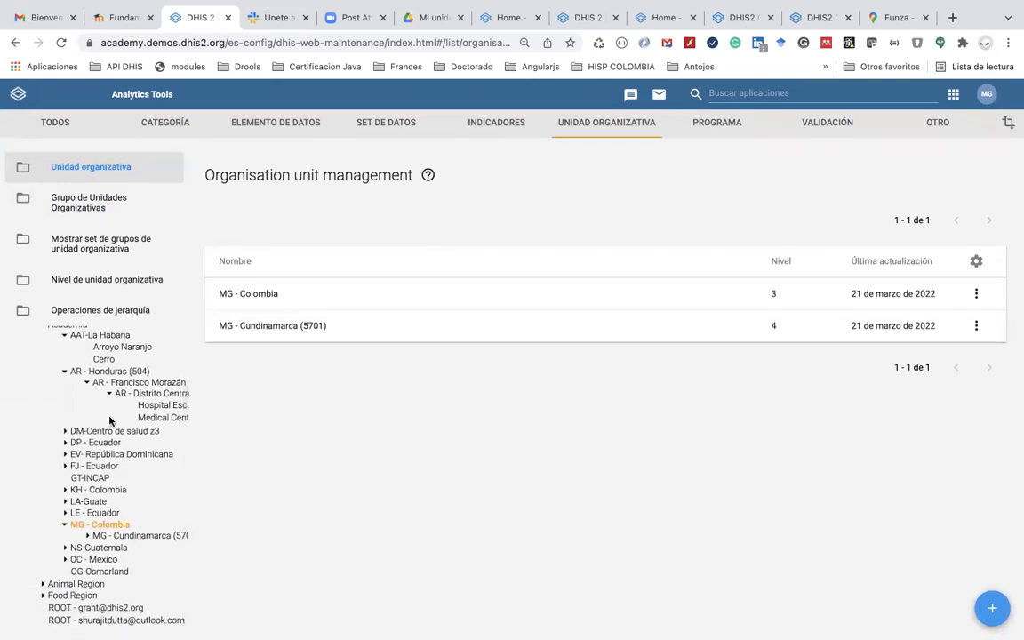
# Collapse MG - Colombia and examine the full names and codes of the units under AR - Honduras
pyautogui.click(66, 526)
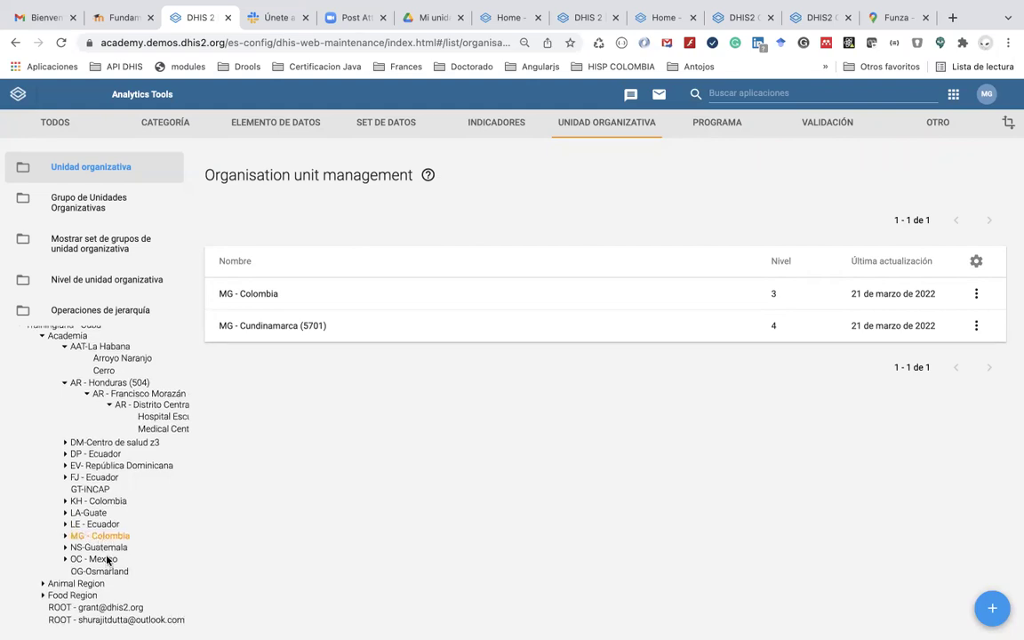
pyautogui.scroll(2, 160, 377)
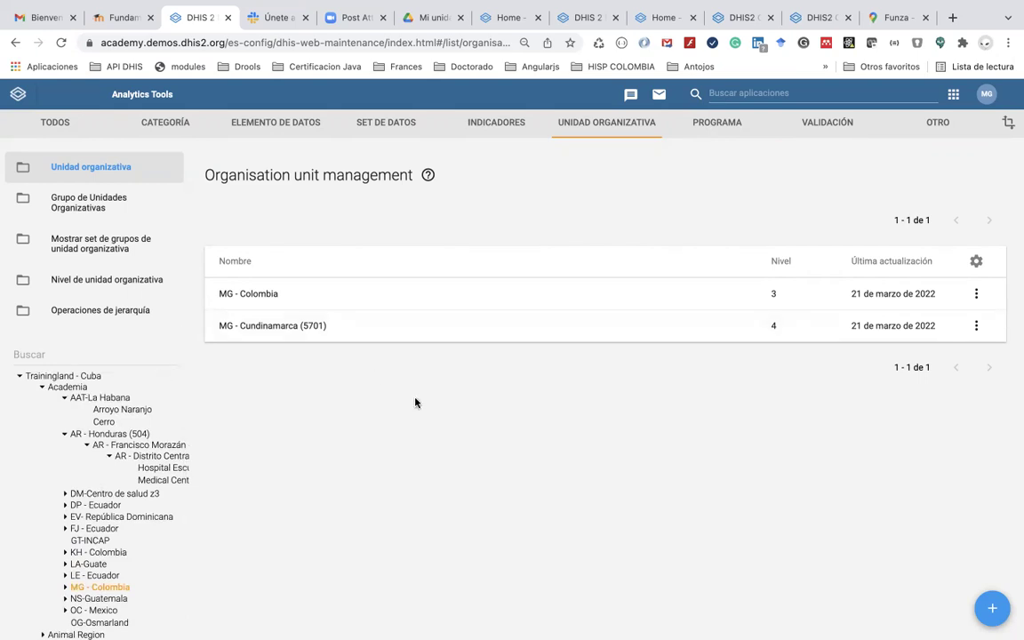
pyautogui.hscroll(1, 415, 403)
pyautogui.hscroll(-1, 414, 403)
pyautogui.scroll(-1, 164, 488)
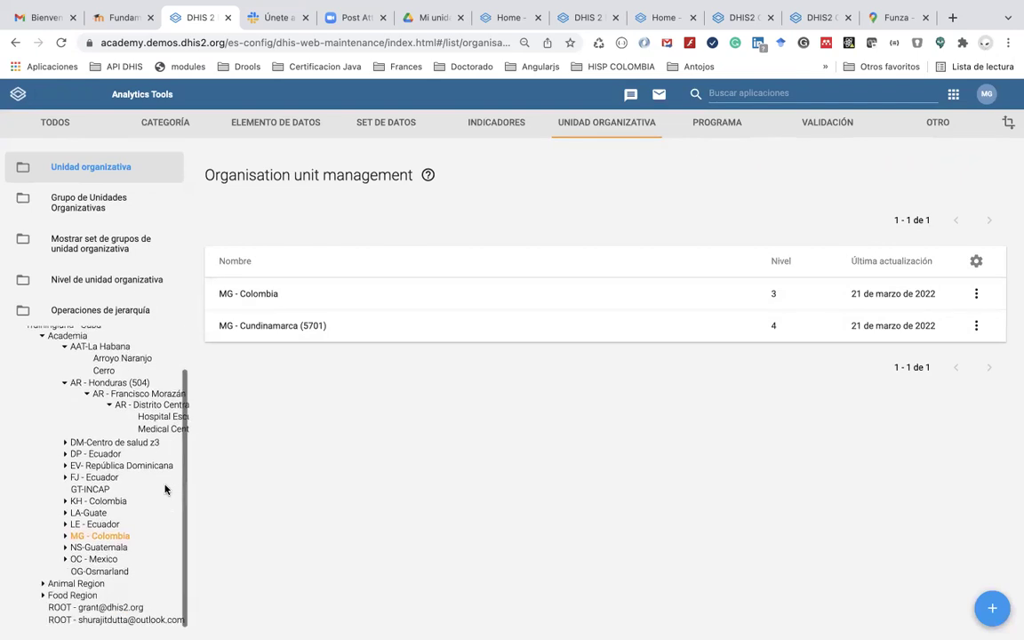
pyautogui.hscroll(5, 165, 489)
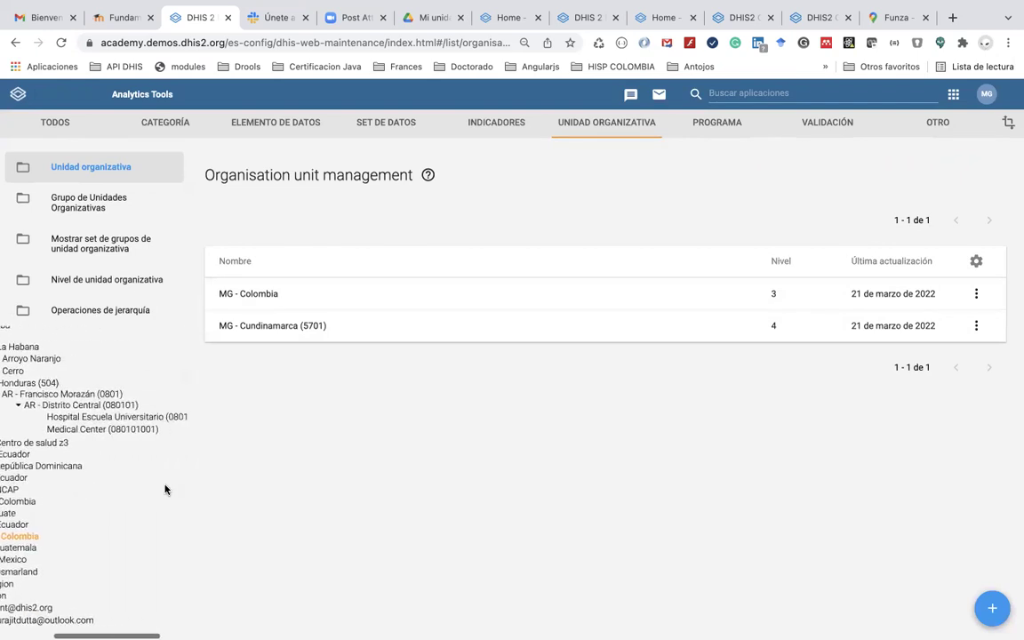
pyautogui.hscroll(-5, 165, 488)
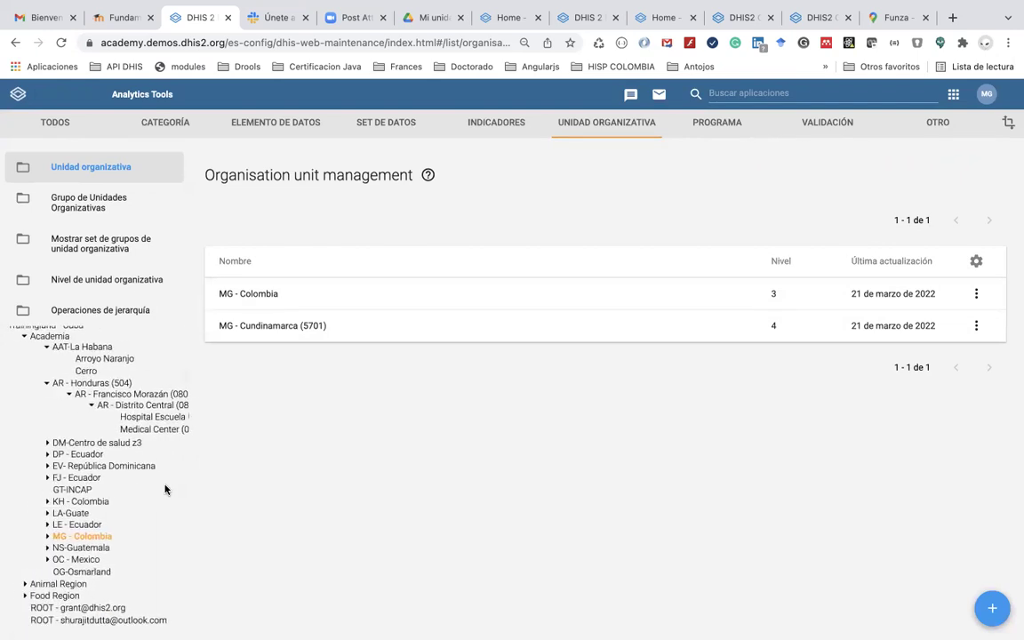
# Switch to the Moodle course and show the available actions for the Tarea día 1 assignment
pyautogui.moveTo(260, 7)
pyautogui.press('super+Tab')
pyautogui.press('super+Tab')
pyautogui.click(124, 17)
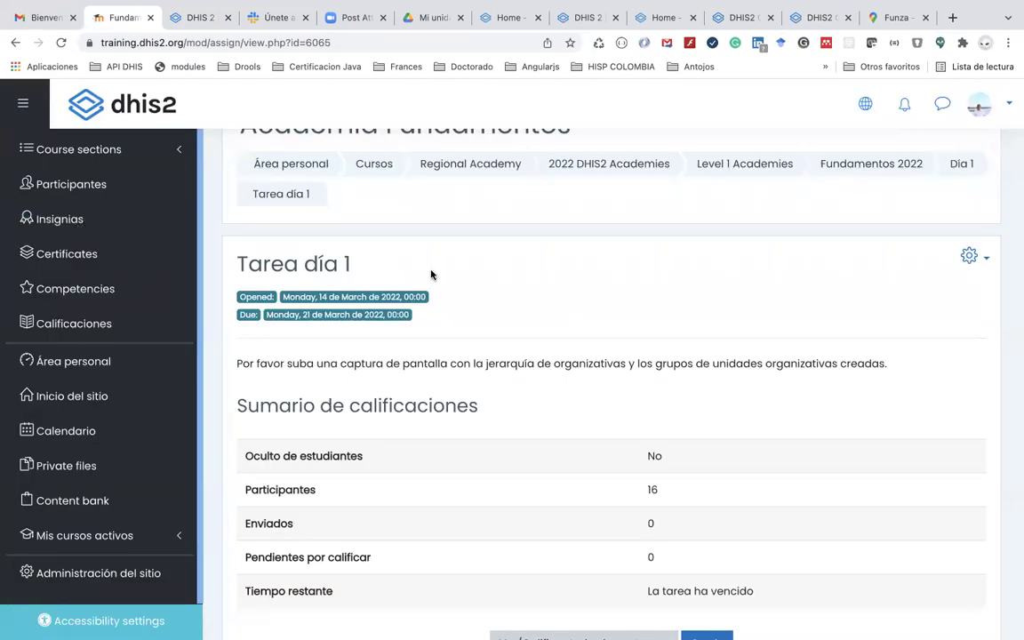
pyautogui.moveTo(523, 637)
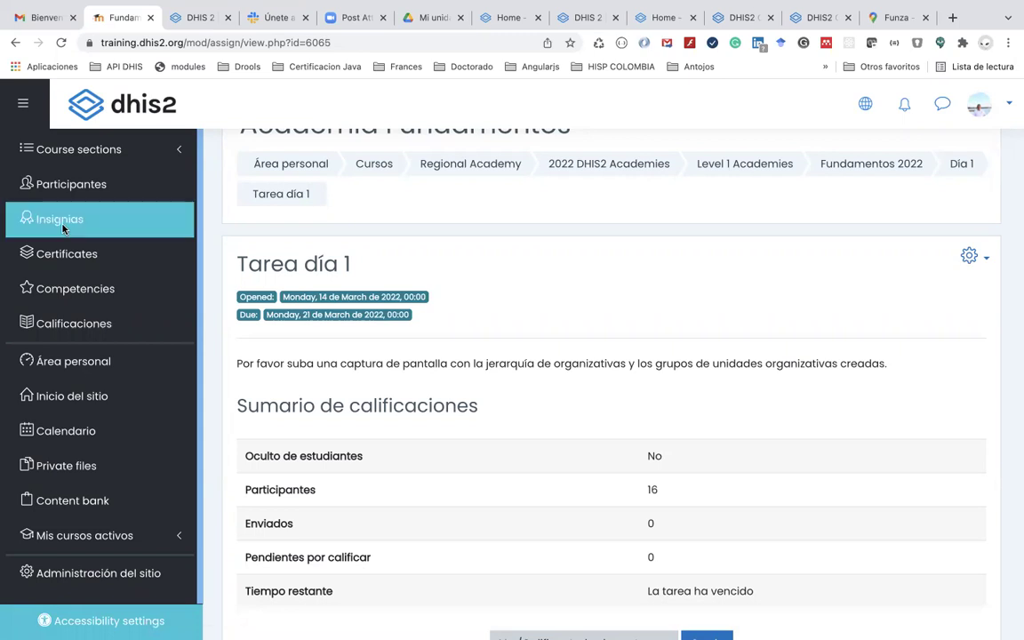
pyautogui.scroll(2, 276, 269)
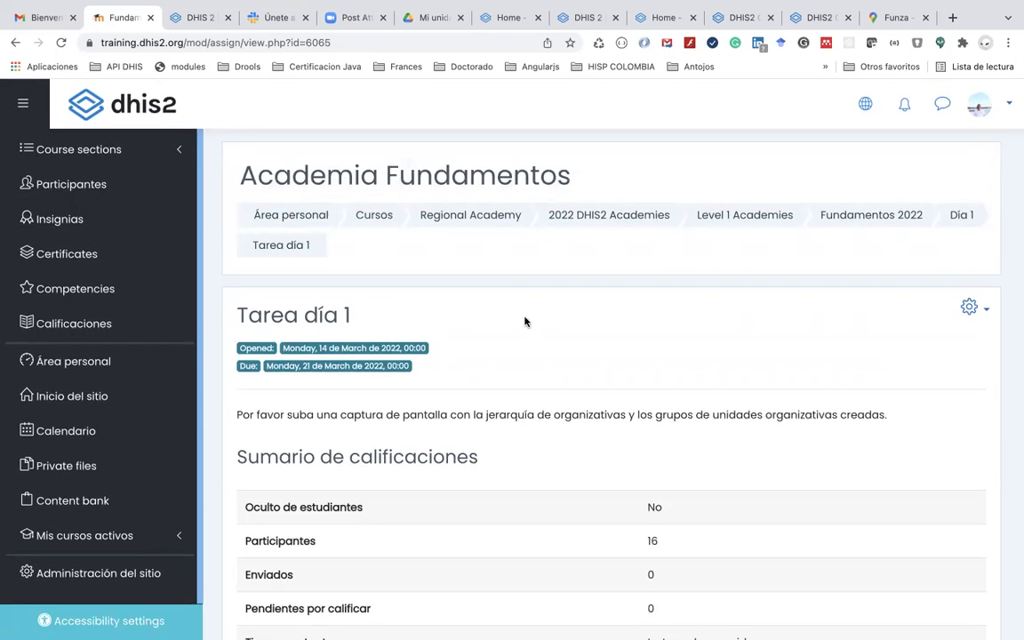
pyautogui.click(984, 311)
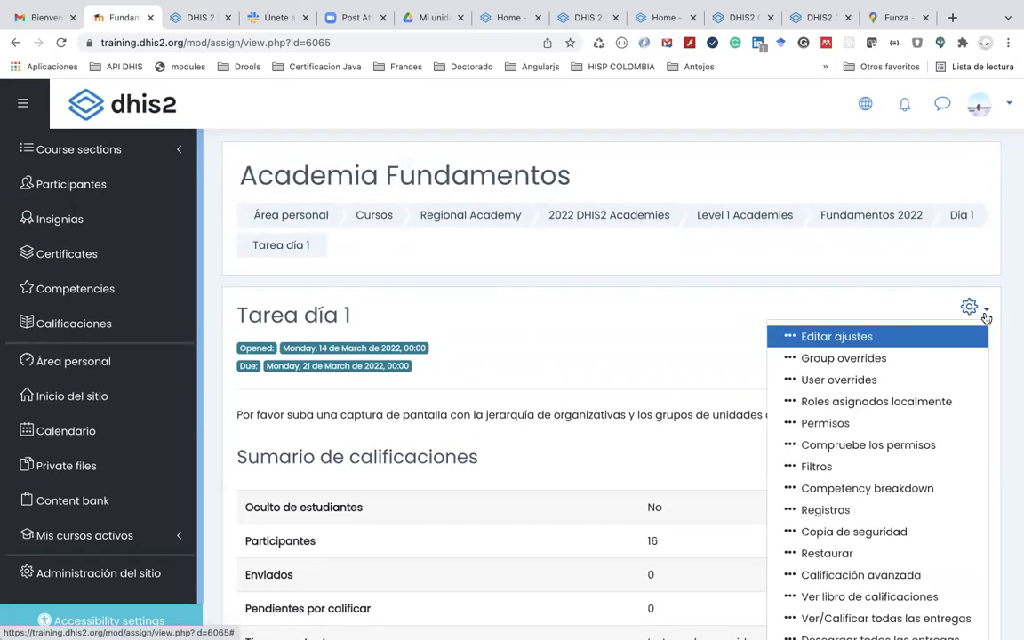
pyautogui.scroll(-1, 955, 402)
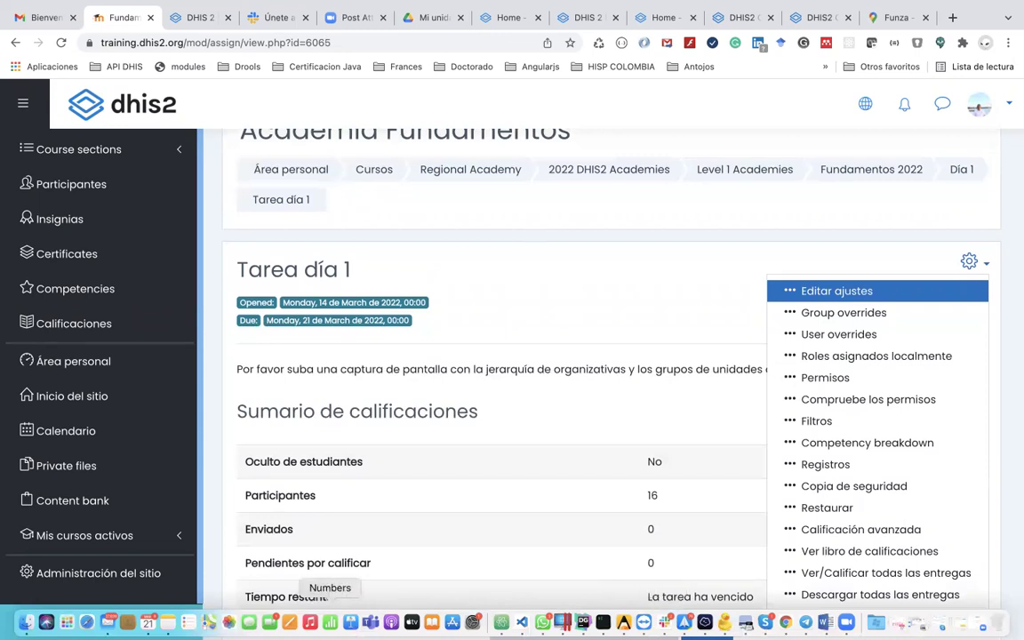
# Switch to Notas, copy the course enrolment screenshot from the newest note, and return to the browser
pyautogui.click(167, 625)
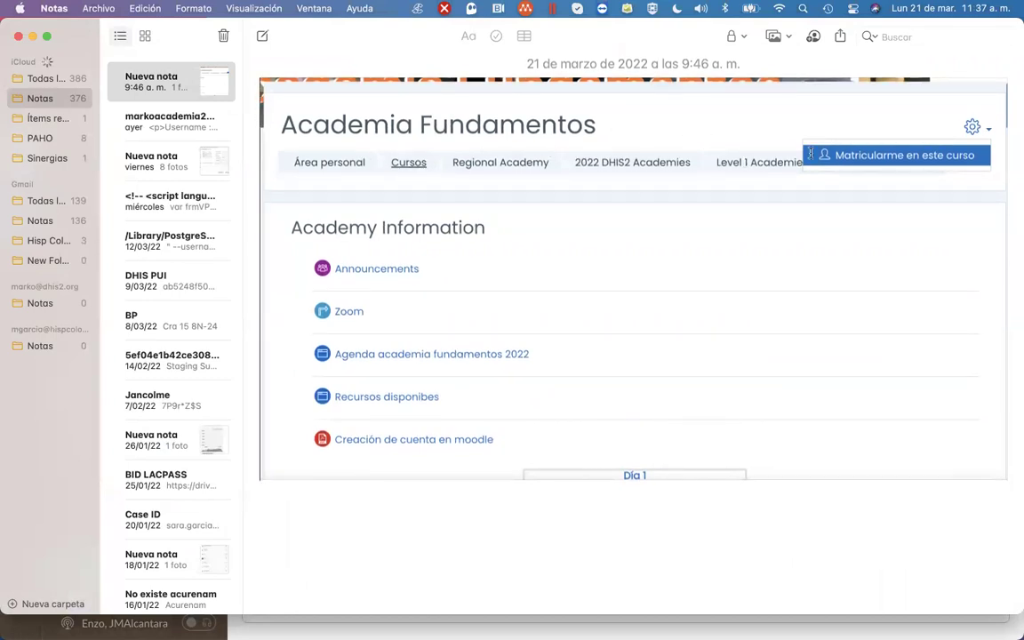
pyautogui.click(750, 231)
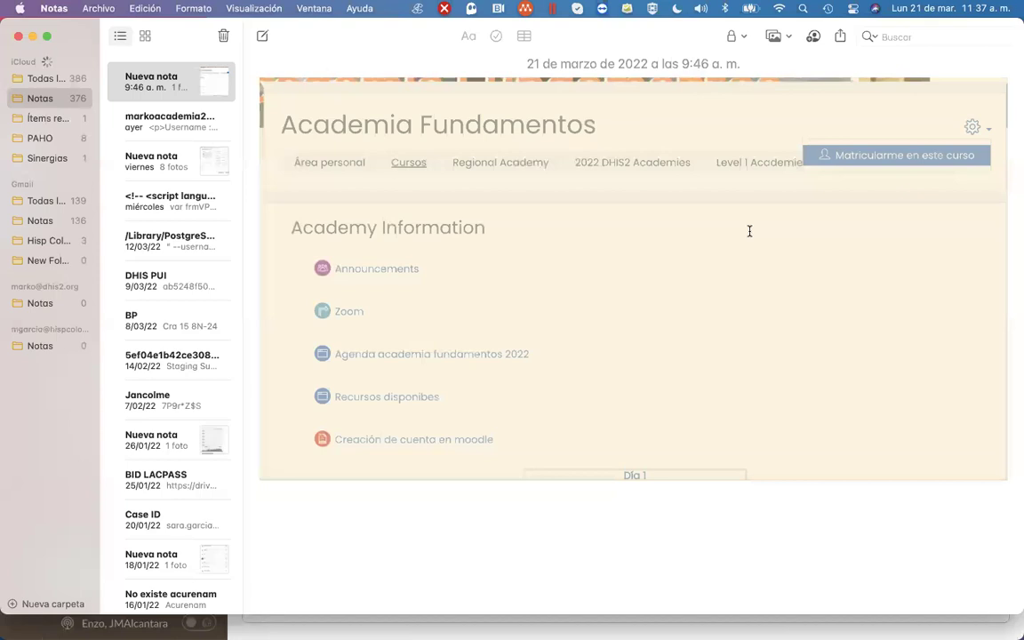
pyautogui.press('super+c')
pyautogui.press('super+Tab')
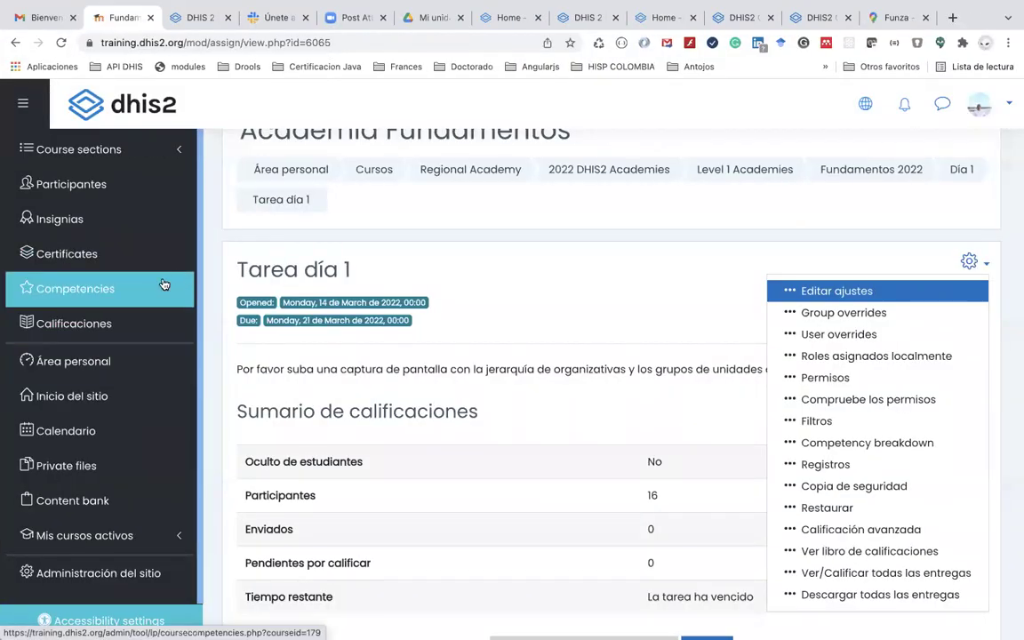
# Go to the Moodle site home and open the Academia Fundamentos course under 2022 DHIS2 Academies, Level 1 Academies
pyautogui.scroll(2, 217, 285)
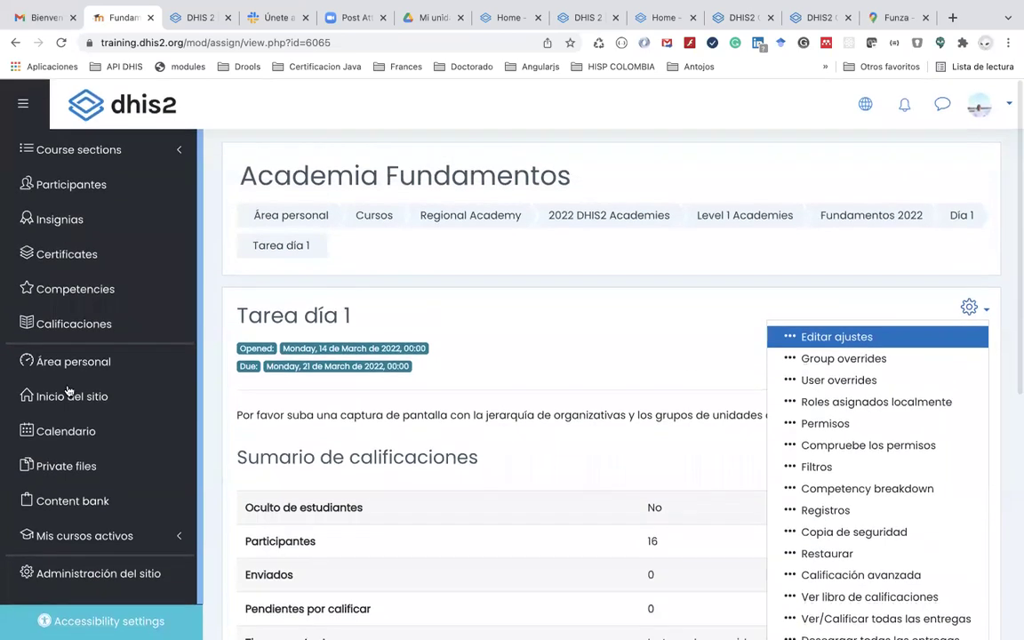
pyautogui.click(113, 391)
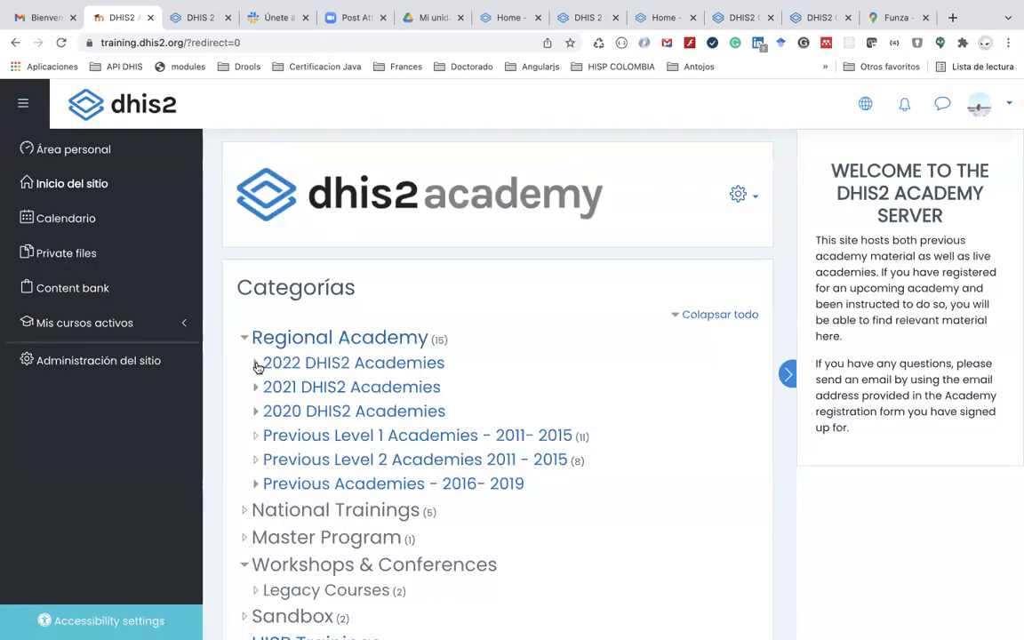
pyautogui.click(256, 364)
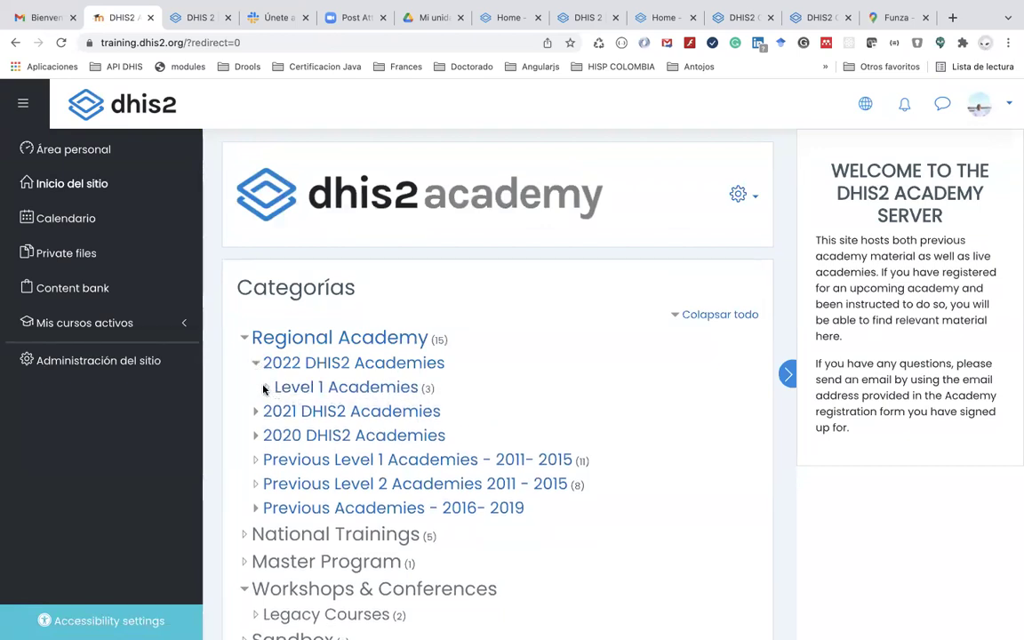
pyautogui.click(299, 389)
pyautogui.scroll(-5, 297, 382)
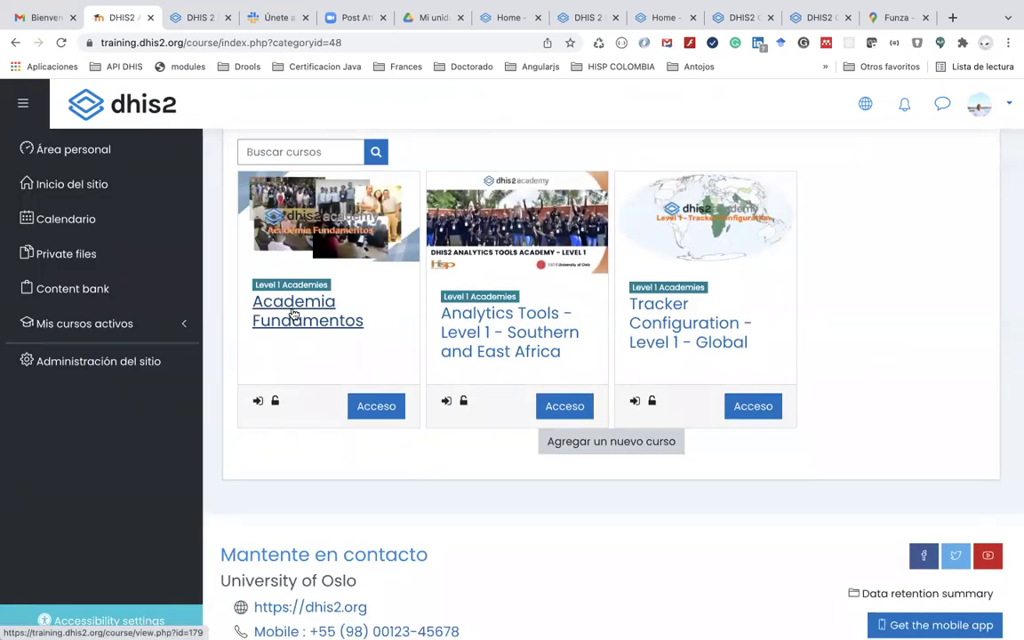
pyautogui.click(293, 313)
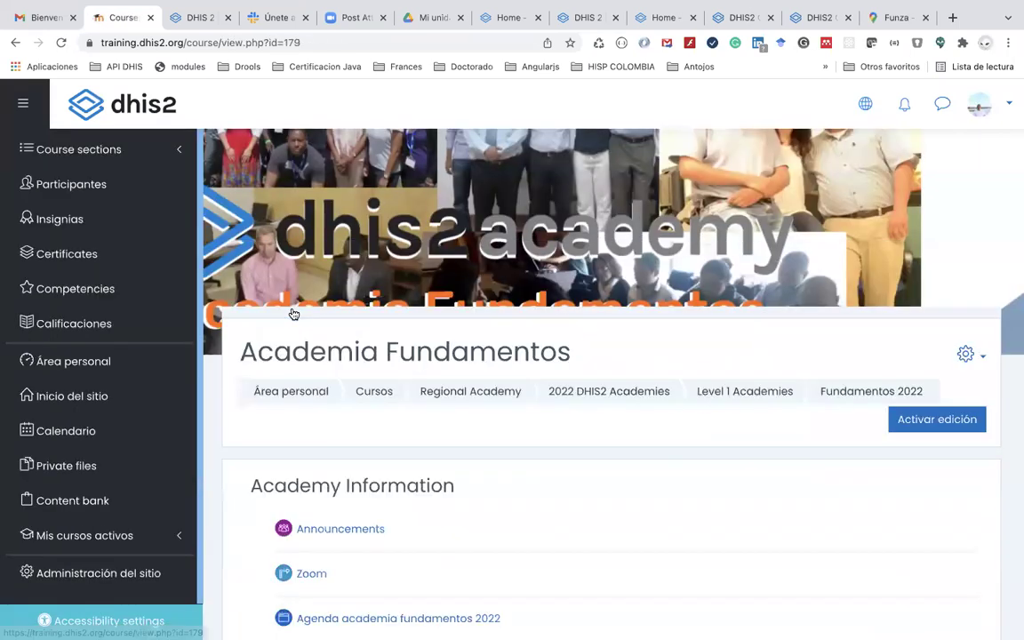
# Show the available actions for the Academia Fundamentos course, and close the list without choosing any
pyautogui.scroll(-4, 356, 388)
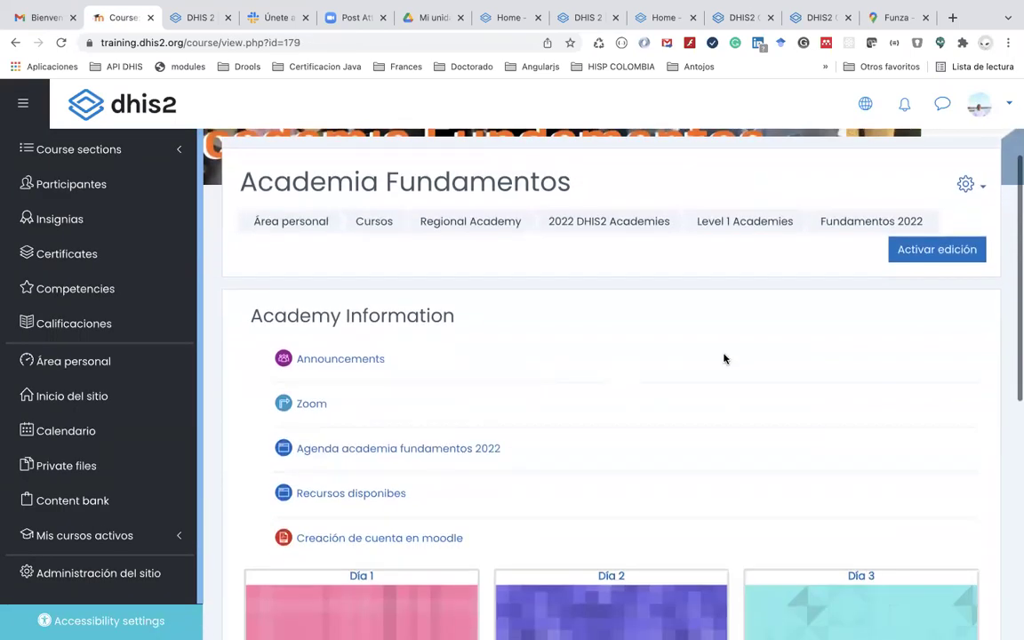
pyautogui.click(982, 188)
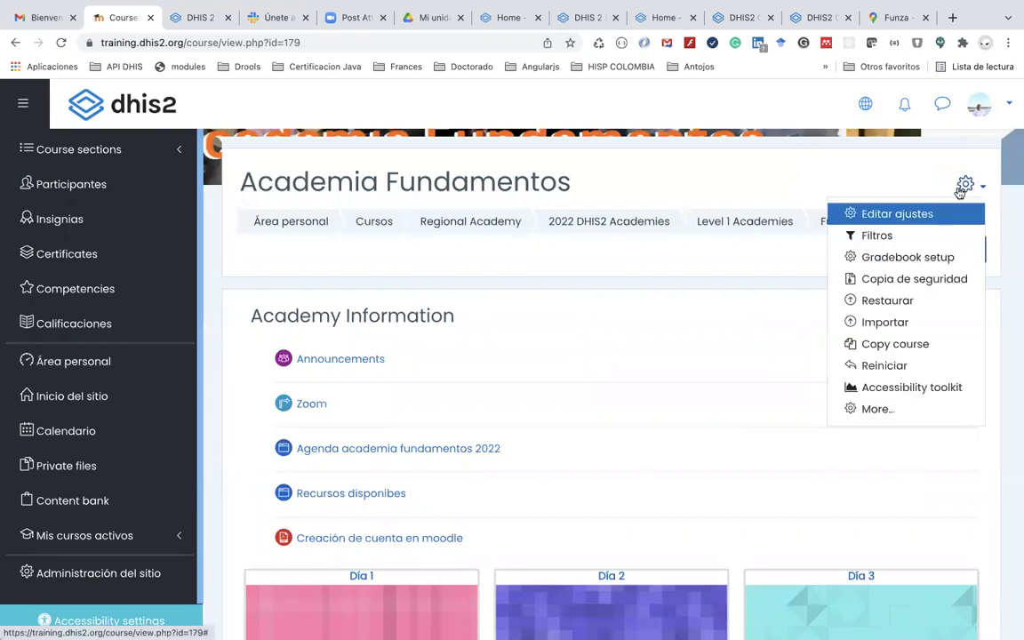
pyautogui.press('Escape')
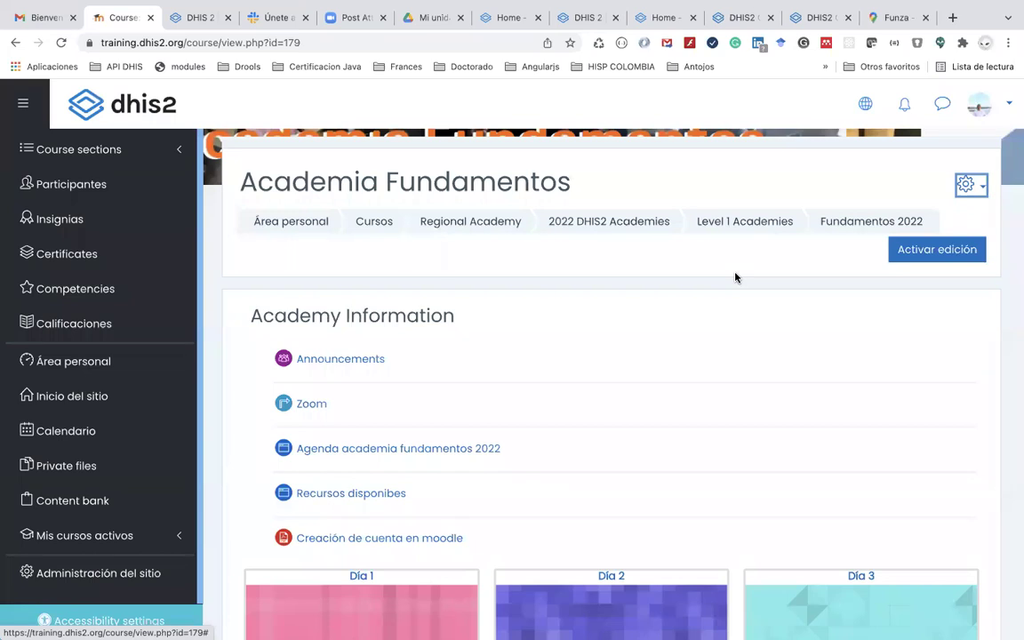
# Return to the DHIS2 organisation unit list, expand MG - Colombia in the hierarchy and review the units around it
pyautogui.click(201, 18)
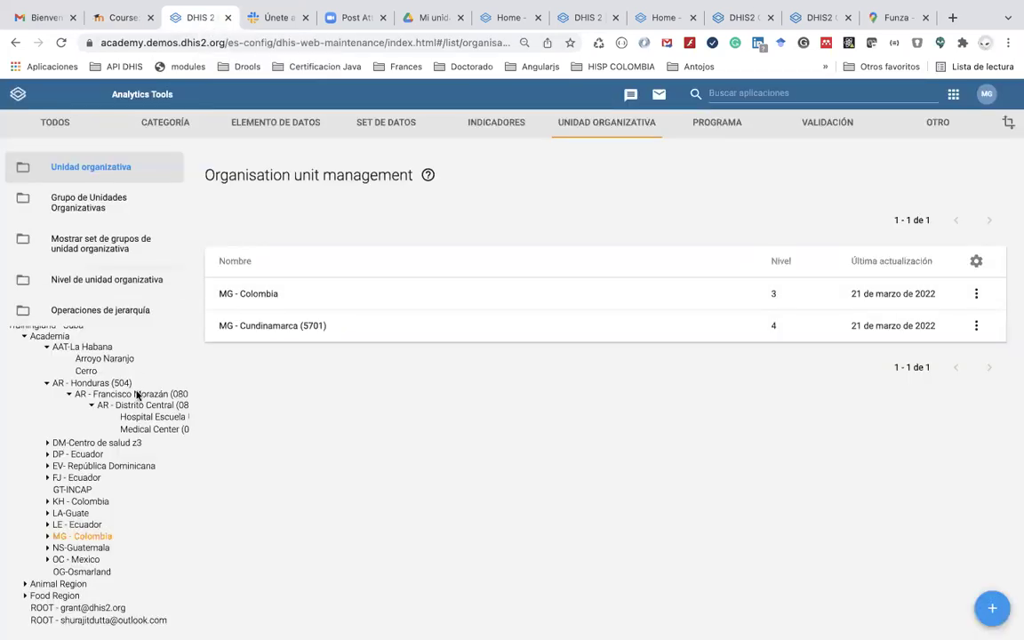
pyautogui.scroll(2, 137, 394)
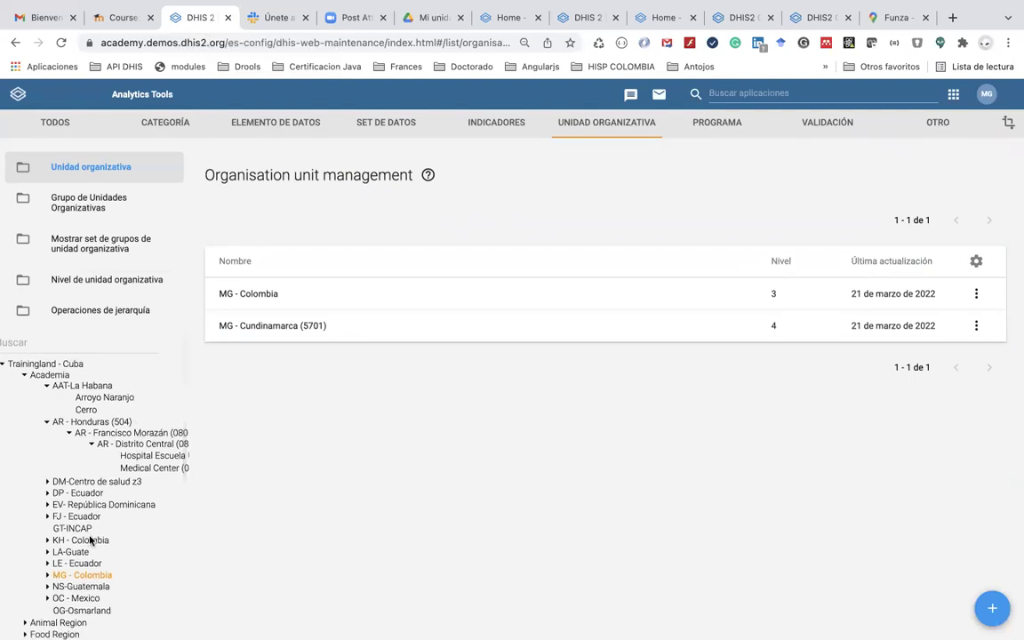
pyautogui.click(93, 576)
pyautogui.scroll(-1, 88, 569)
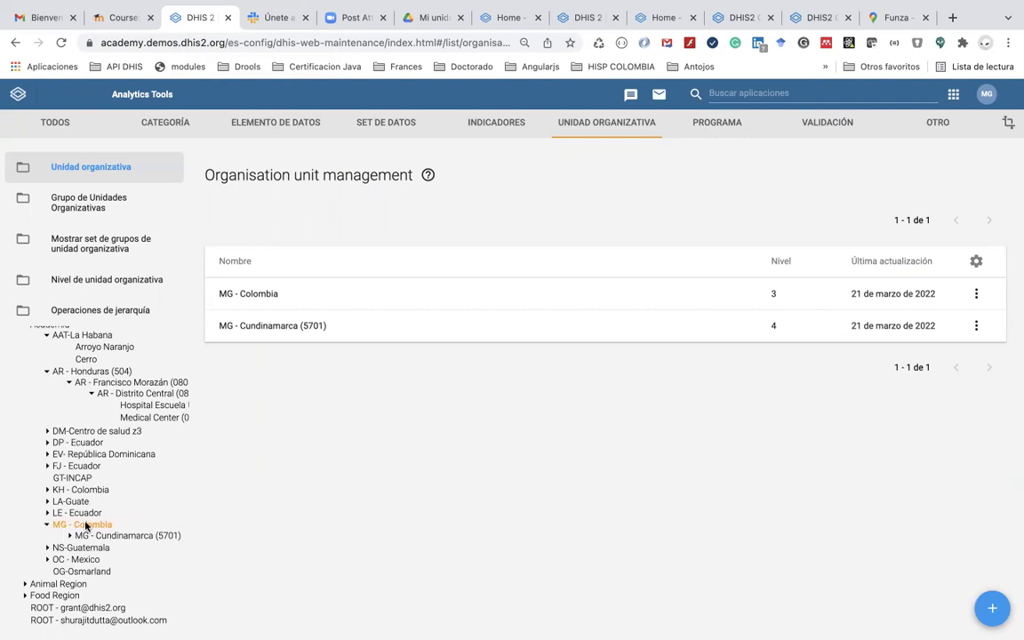
pyautogui.scroll(1, 85, 525)
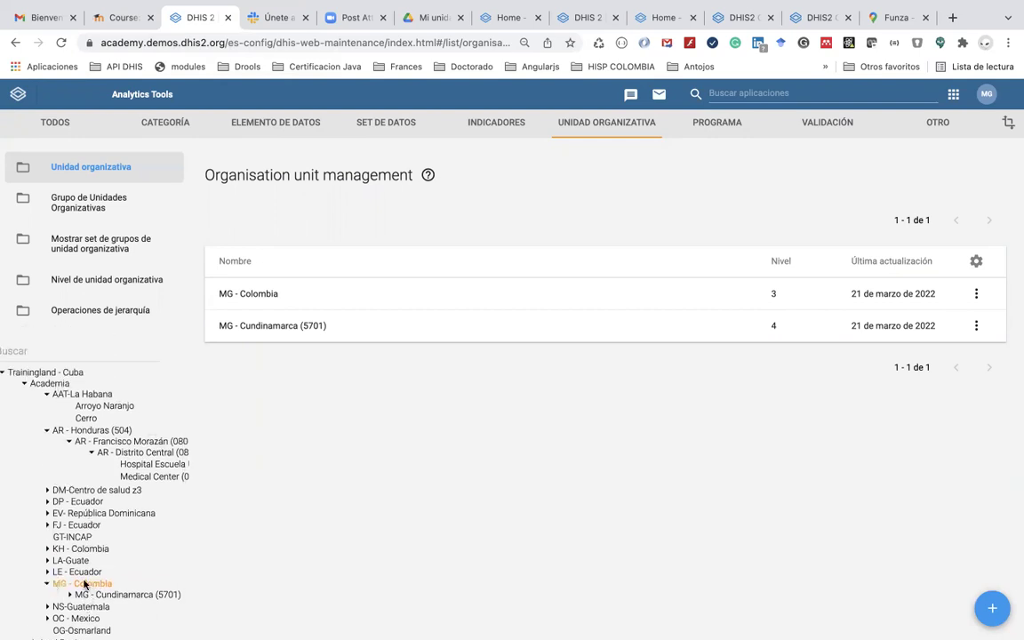
pyautogui.scroll(-1, 90, 575)
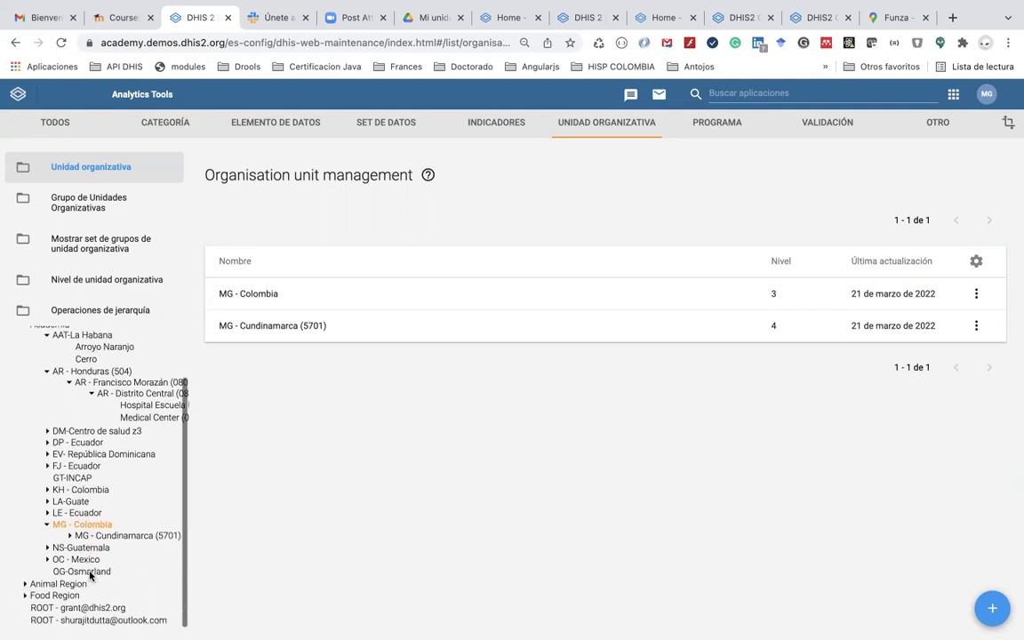